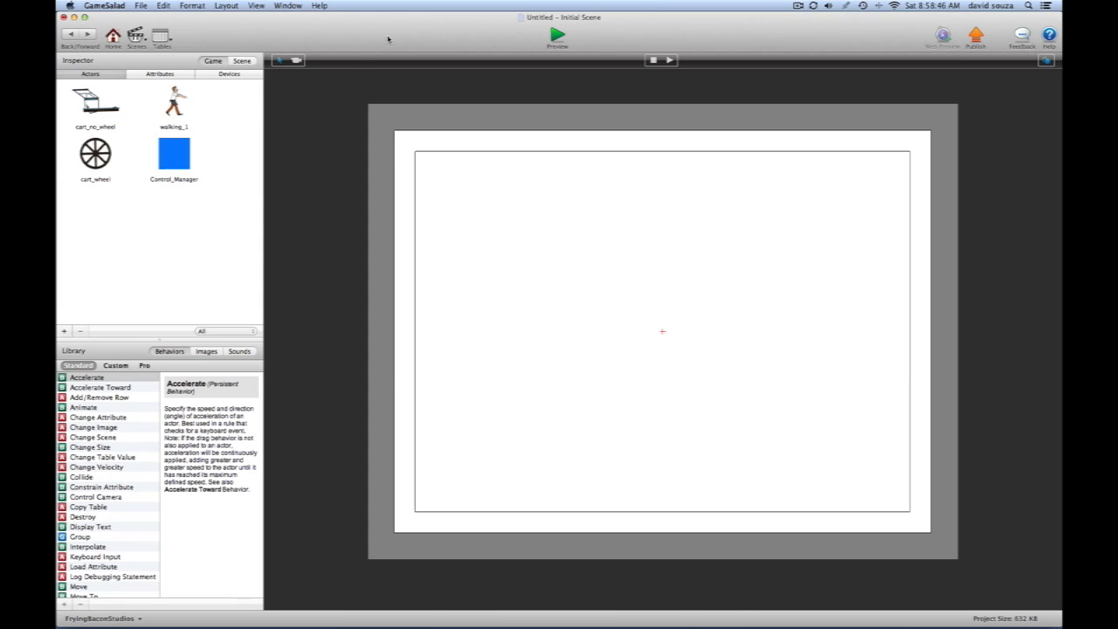
Review the game-level attributes and the conditions and actions of the Backwards rule in the Control_Manager prototype
click(177, 76)
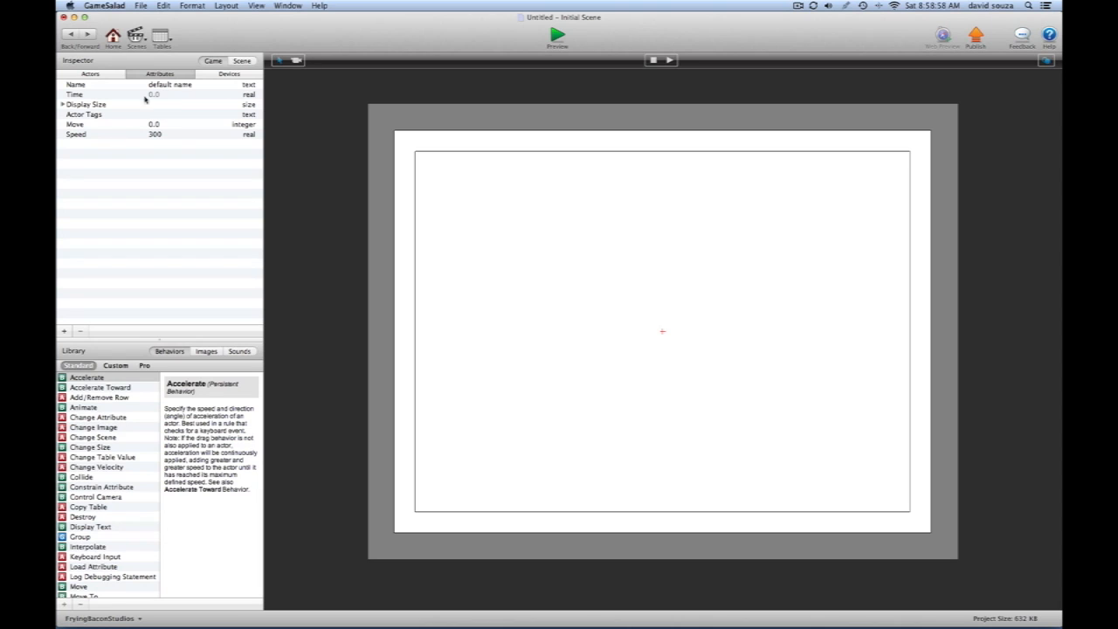
click(101, 75)
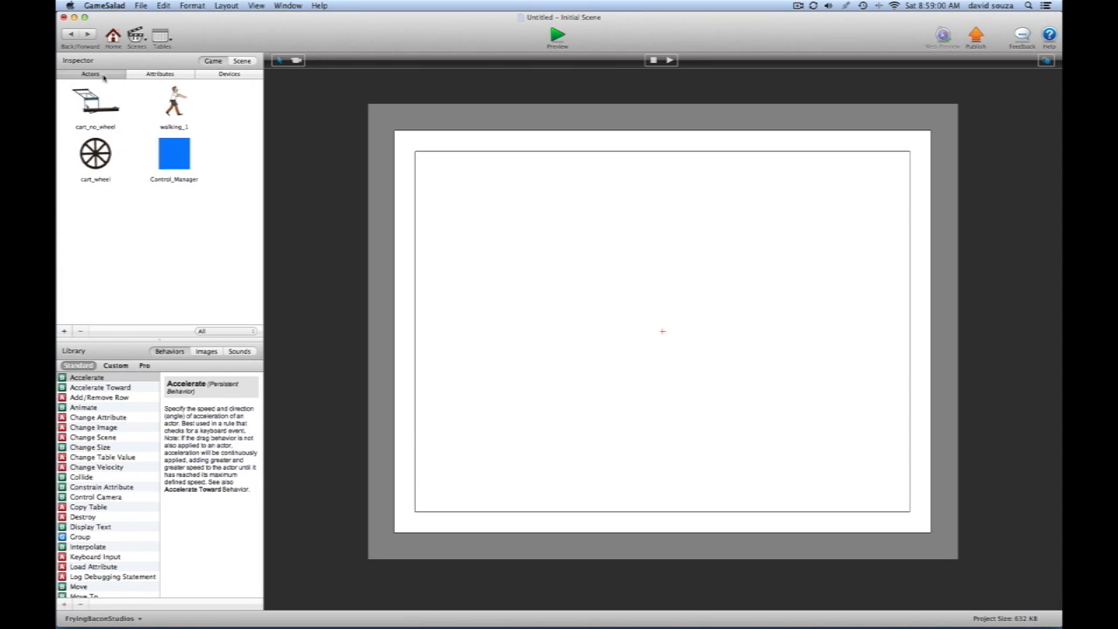
double_click(174, 154)
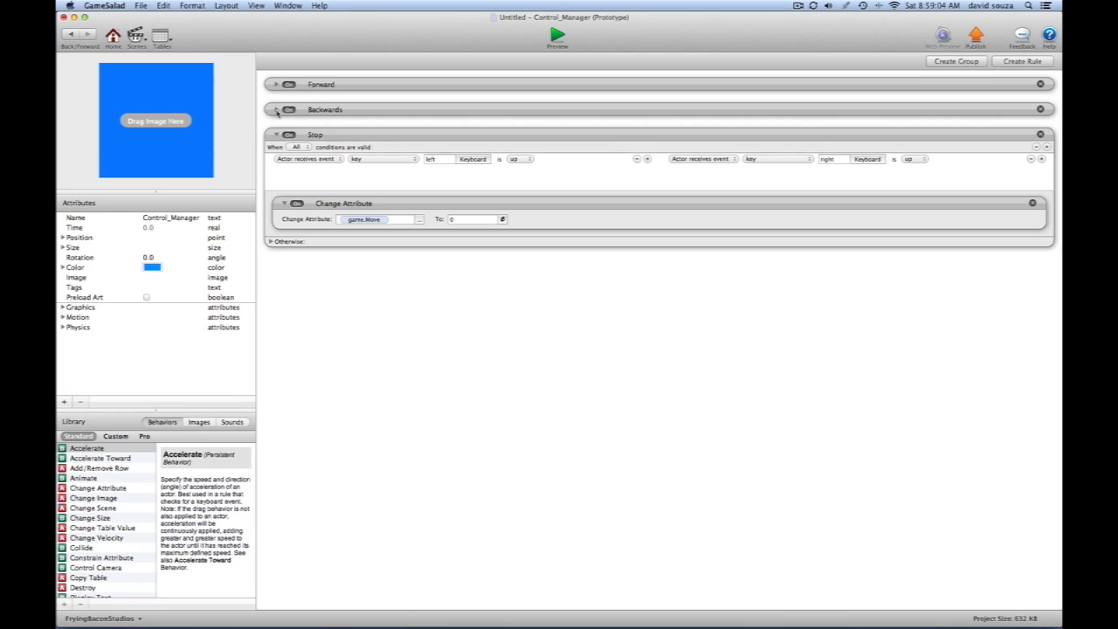
click(276, 109)
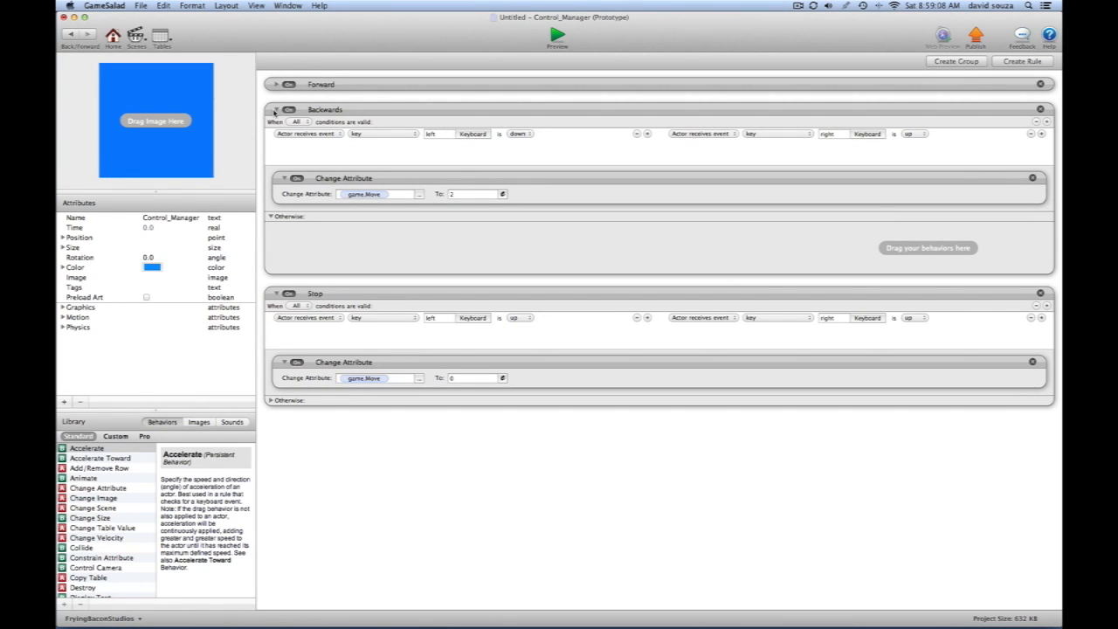
click(276, 110)
click(70, 34)
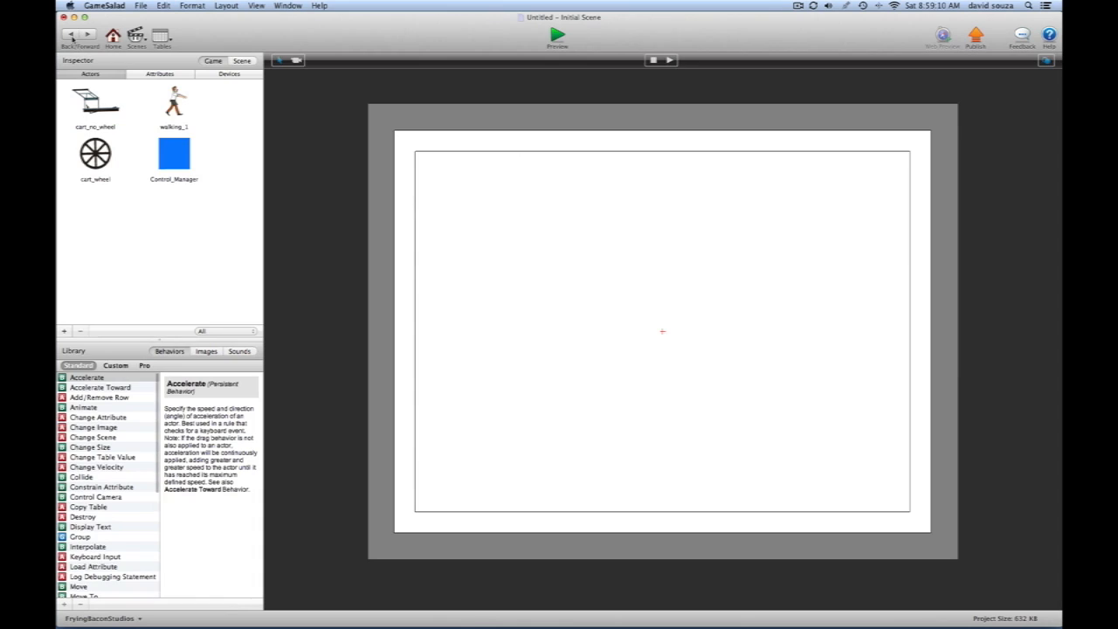
Examine the Walk_Forward and Walk_backwards rules in the walking_1 prototype, and return to the scene
double_click(174, 103)
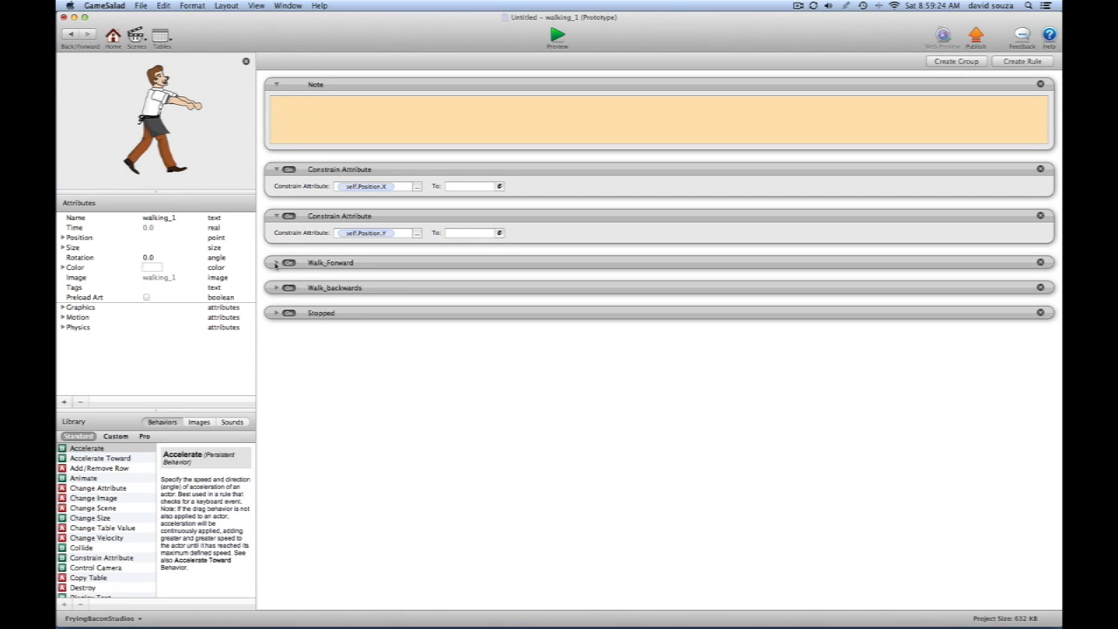
click(276, 263)
click(276, 263)
click(276, 288)
click(276, 287)
click(70, 34)
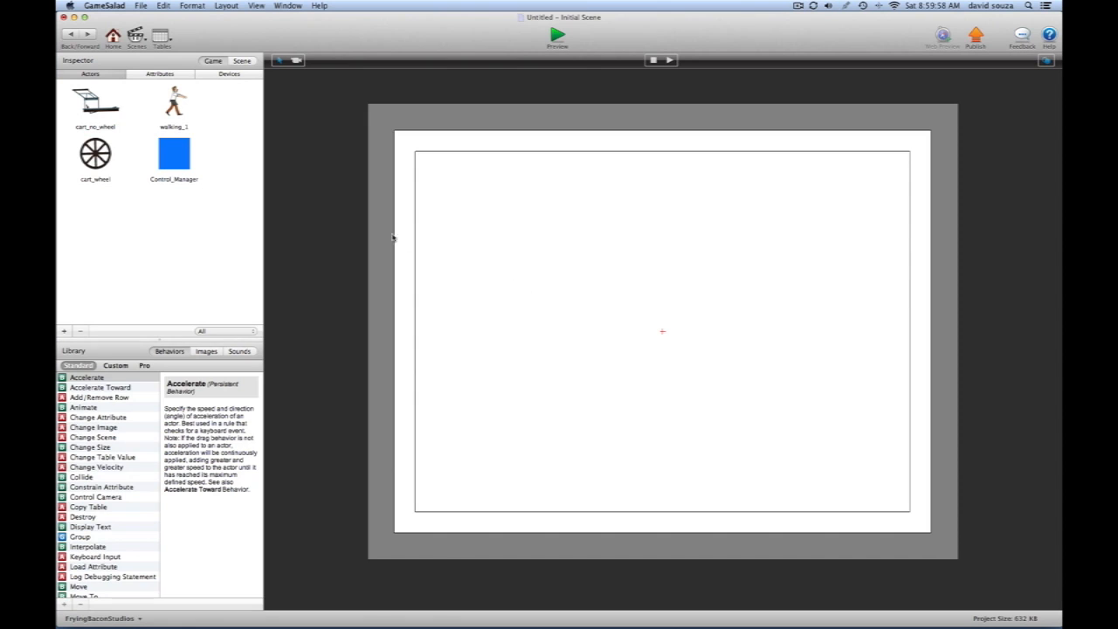
Place the cart_no_wheel actor near the centre of the scene, at about X 513, Y 380
click(97, 107)
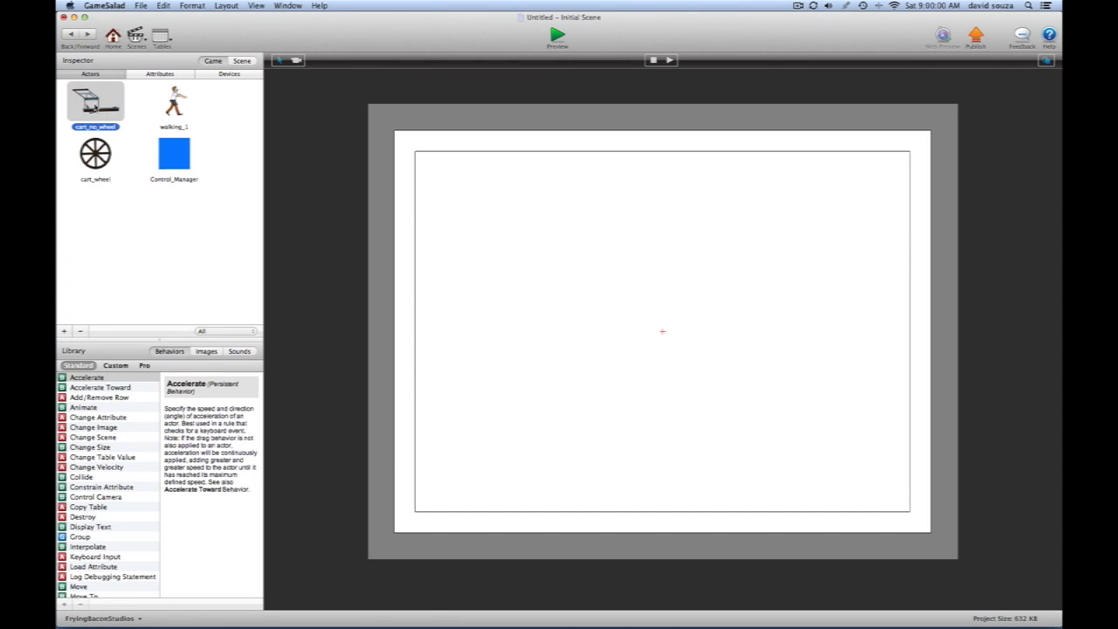
drag(98, 106, 619, 360)
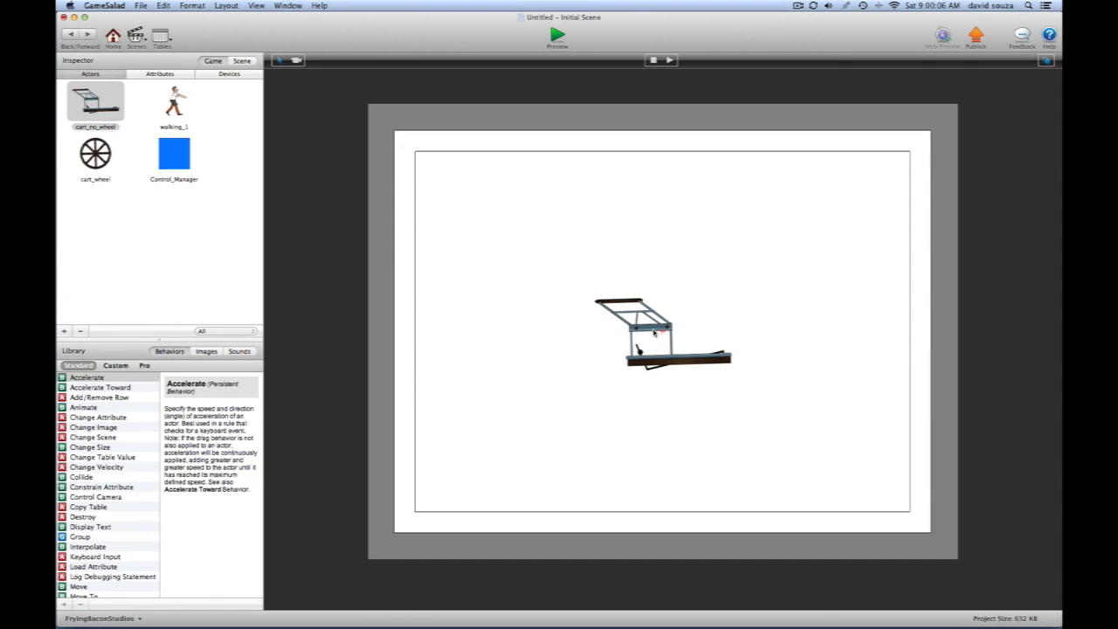
click(653, 333)
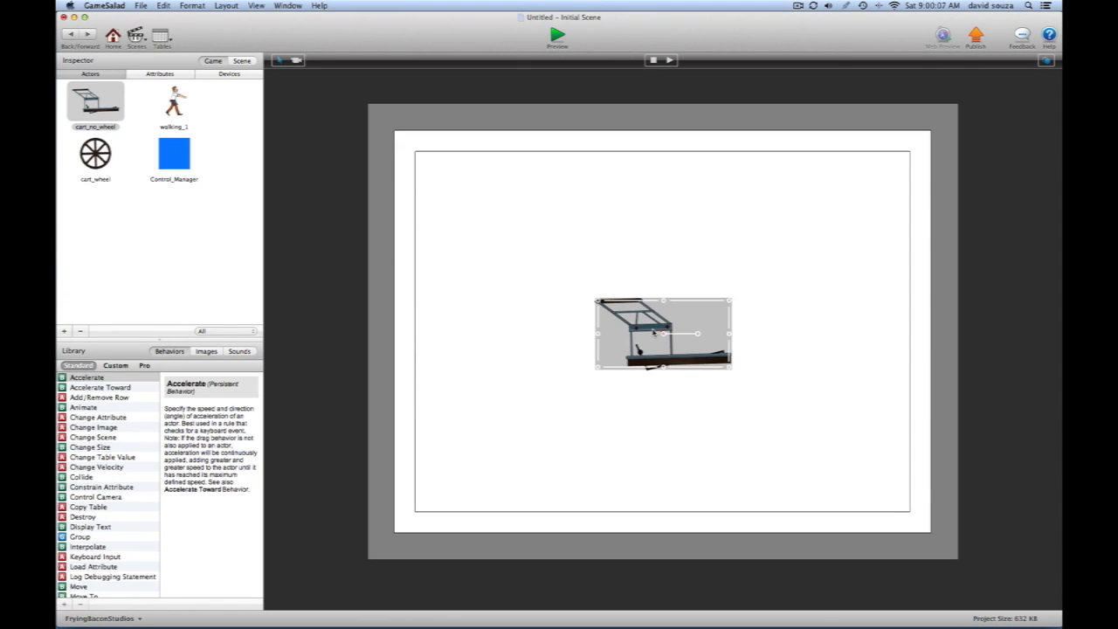
click(519, 330)
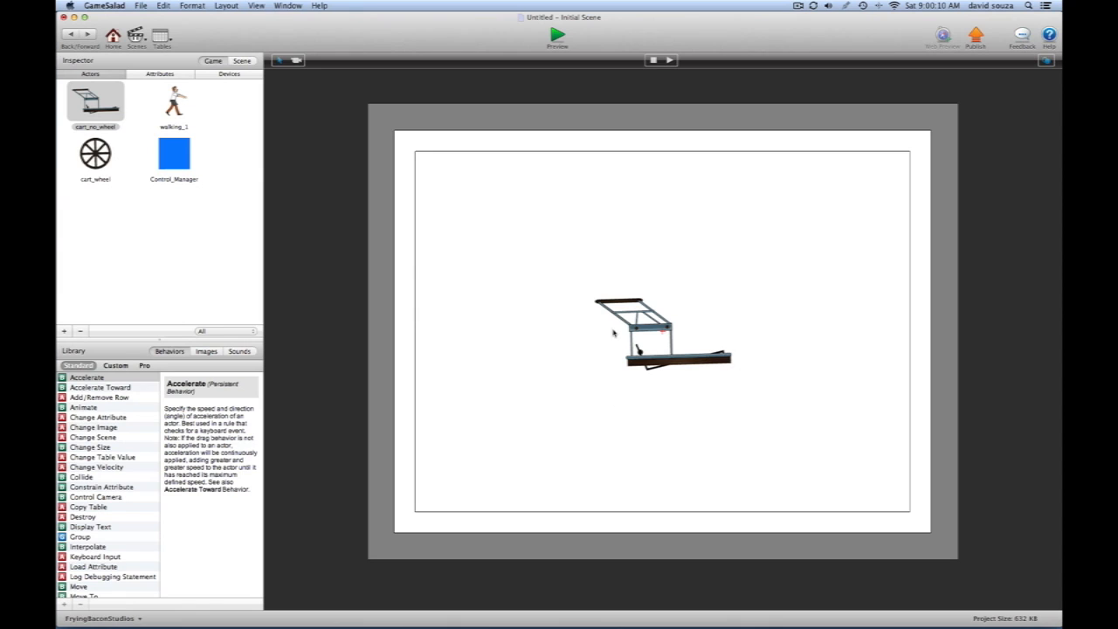
Place the Control_Manager actor outside the visible scene, just above its upper-left corner
click(168, 154)
drag(169, 154, 442, 125)
click(387, 123)
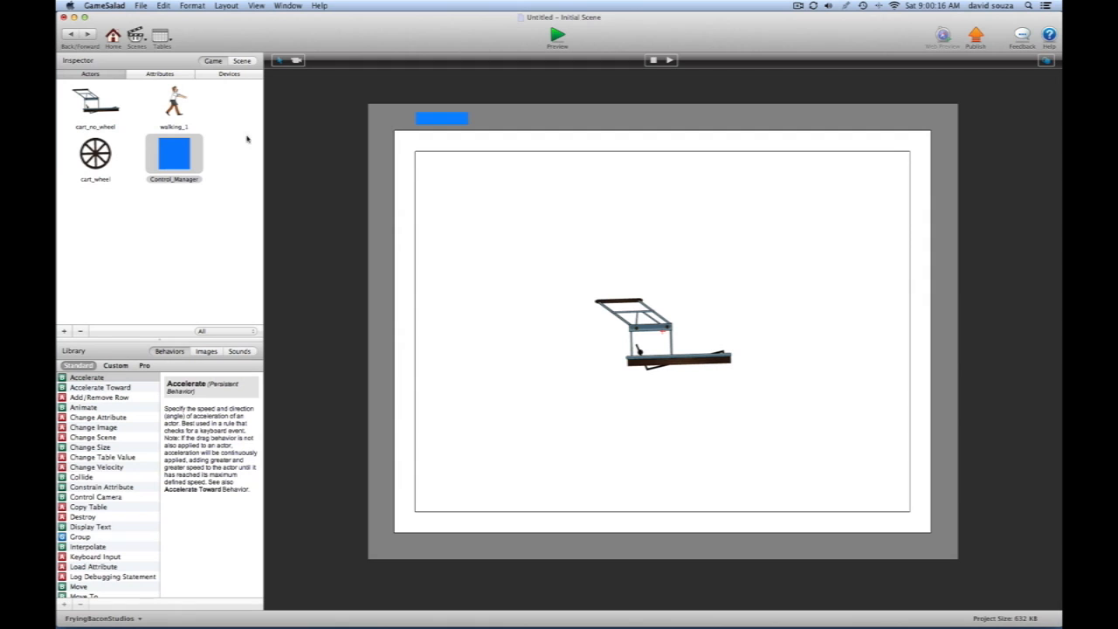
Place walking_1 at the cart's handle, at about X 339, Y 413, and two cart_wheel actors beneath the cart's front and rear
click(173, 108)
drag(173, 109, 536, 373)
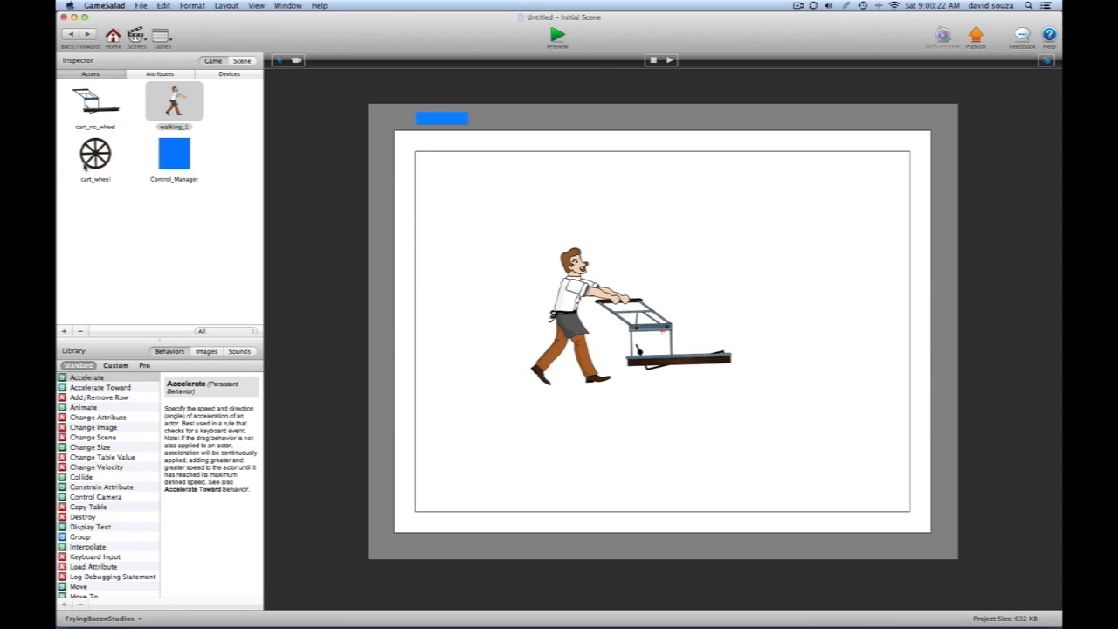
drag(88, 161, 639, 384)
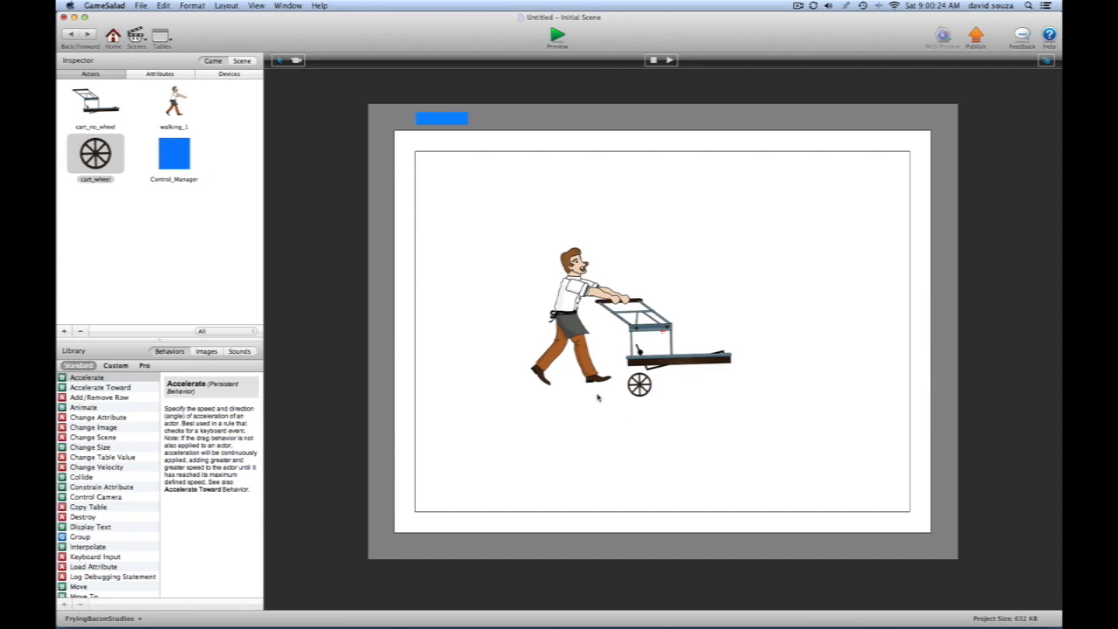
drag(96, 155, 725, 389)
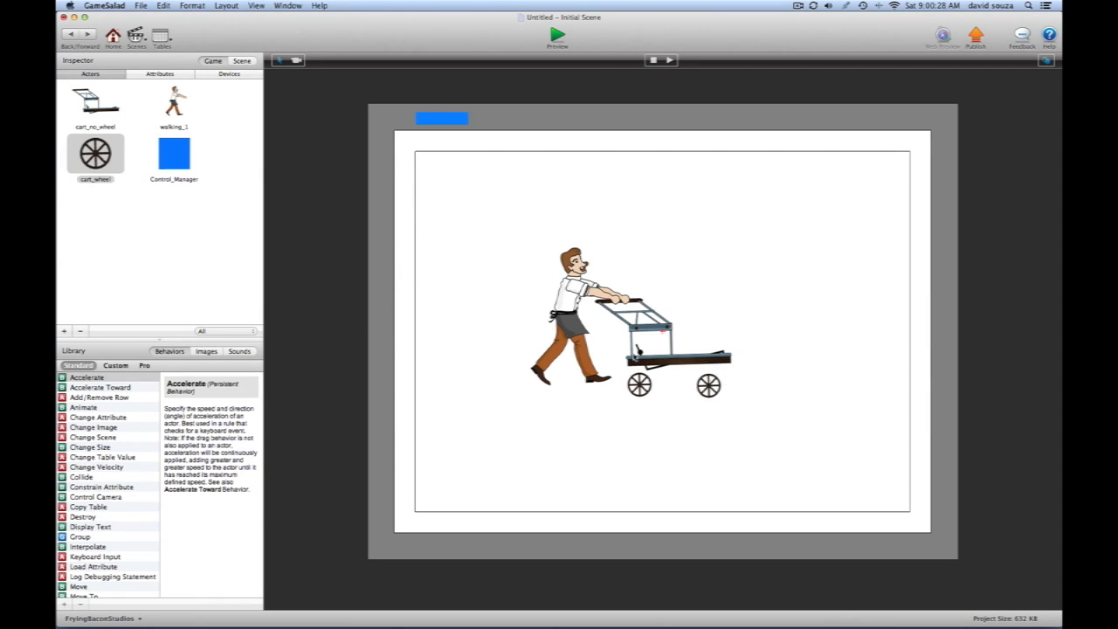
Examine the Rotate_Backwards rule in the cart_wheel prototype, and return to the scene
double_click(87, 154)
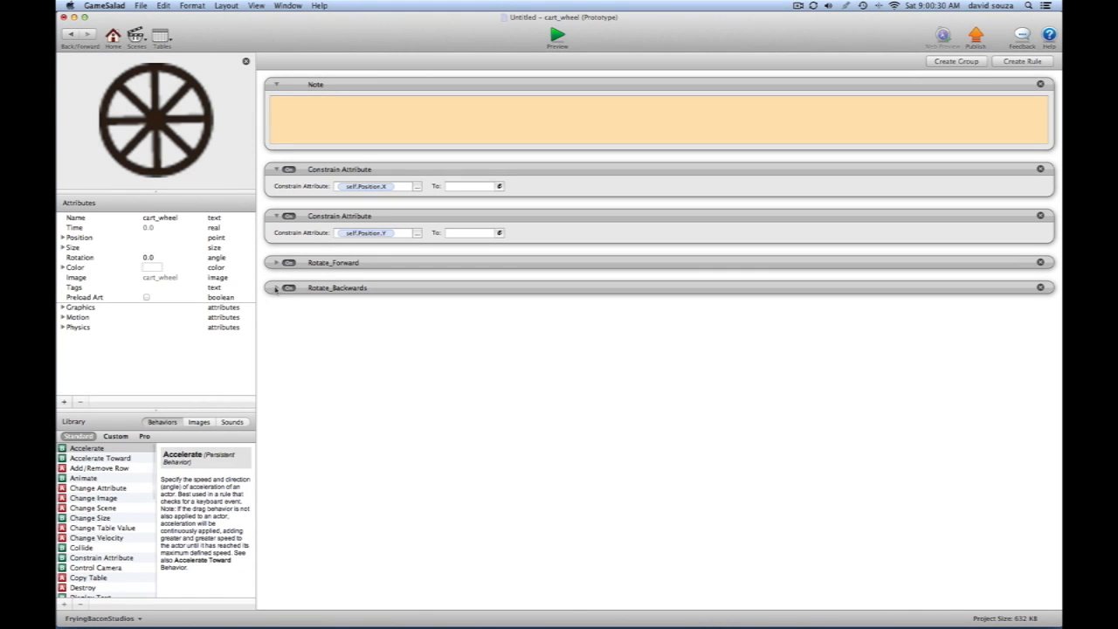
click(276, 288)
click(276, 288)
click(70, 35)
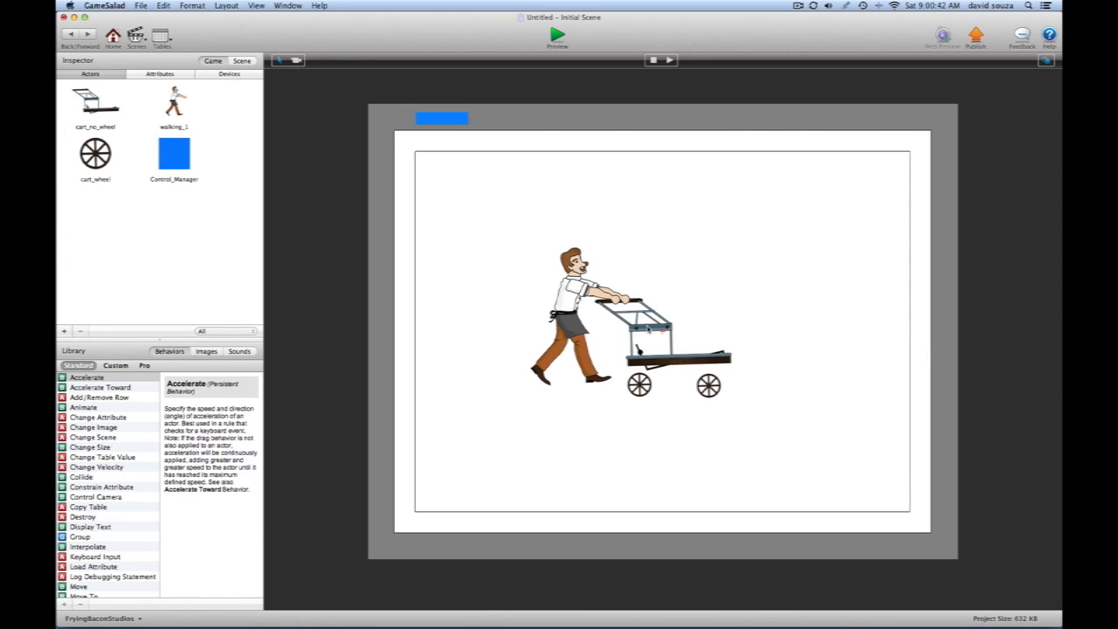
Set the placed cart_no_wheel actor's position to X 513 and Y 379, and return to the scene
click(648, 329)
double_click(648, 329)
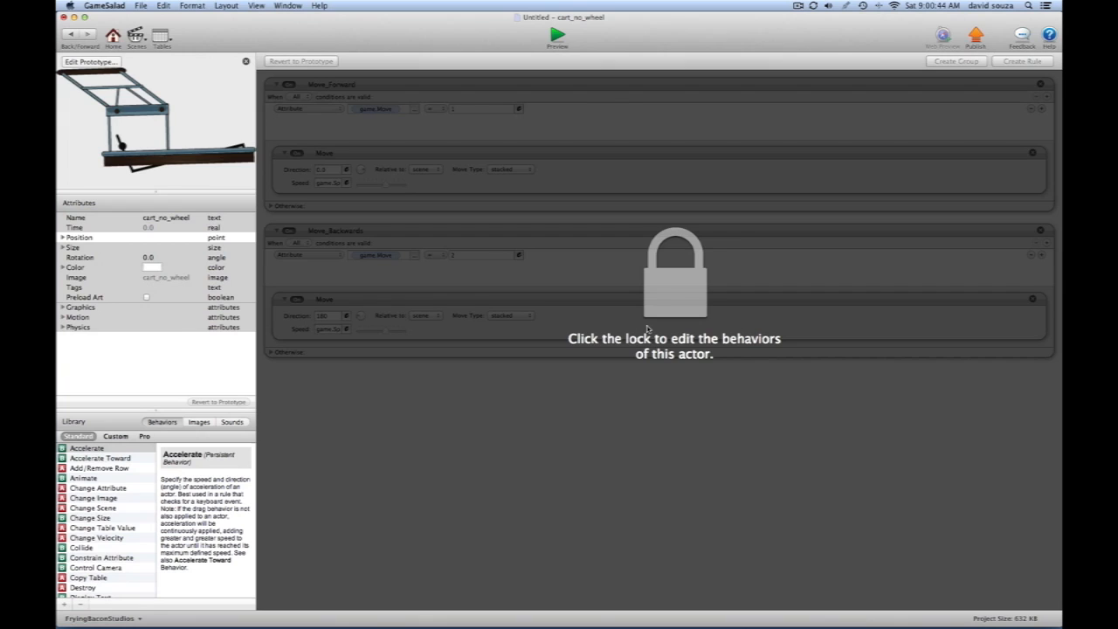
click(63, 237)
click(306, 253)
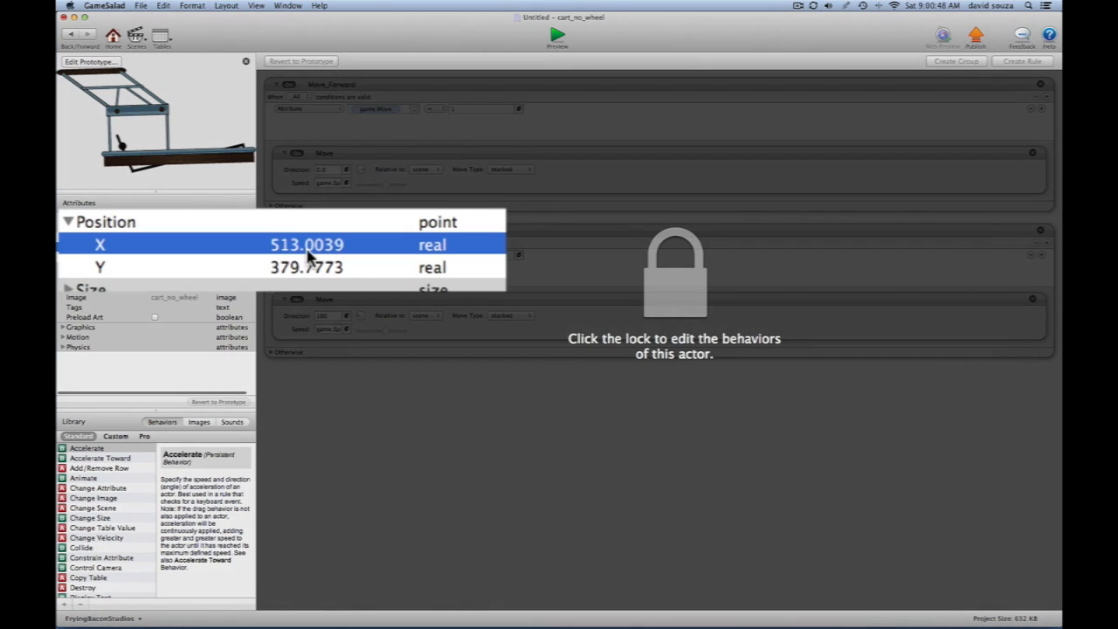
click(308, 251)
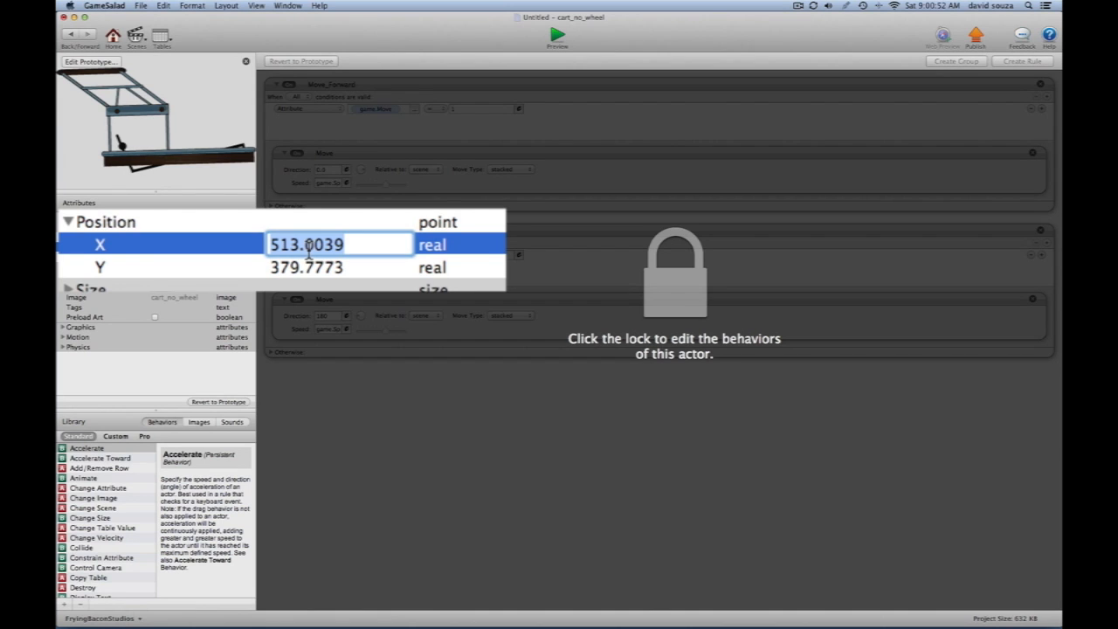
text(513)
key(Tab)
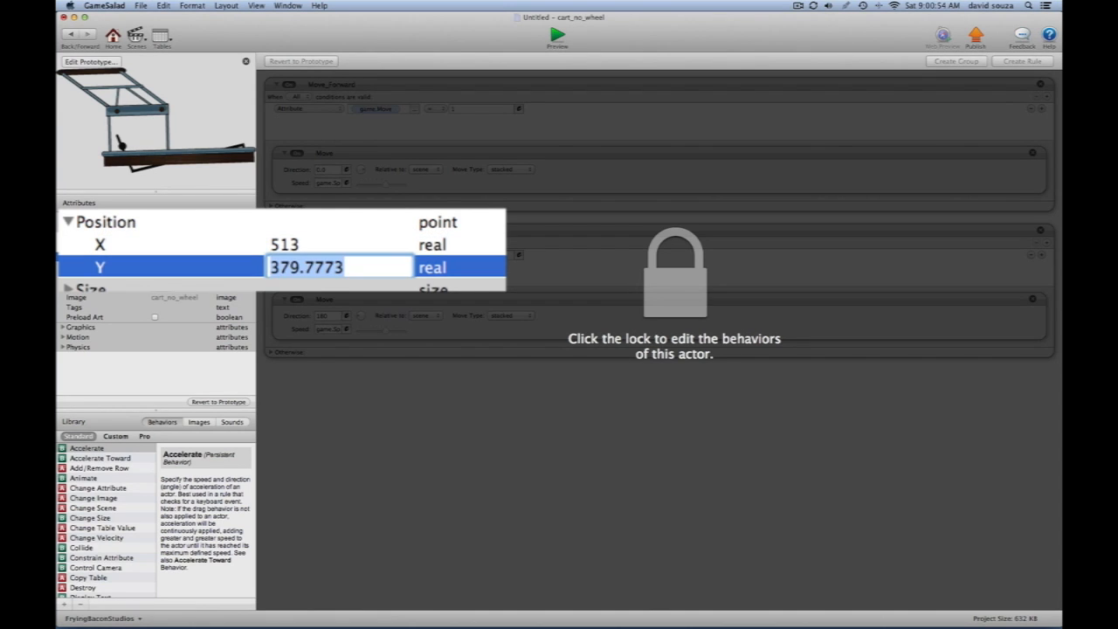
text(379)
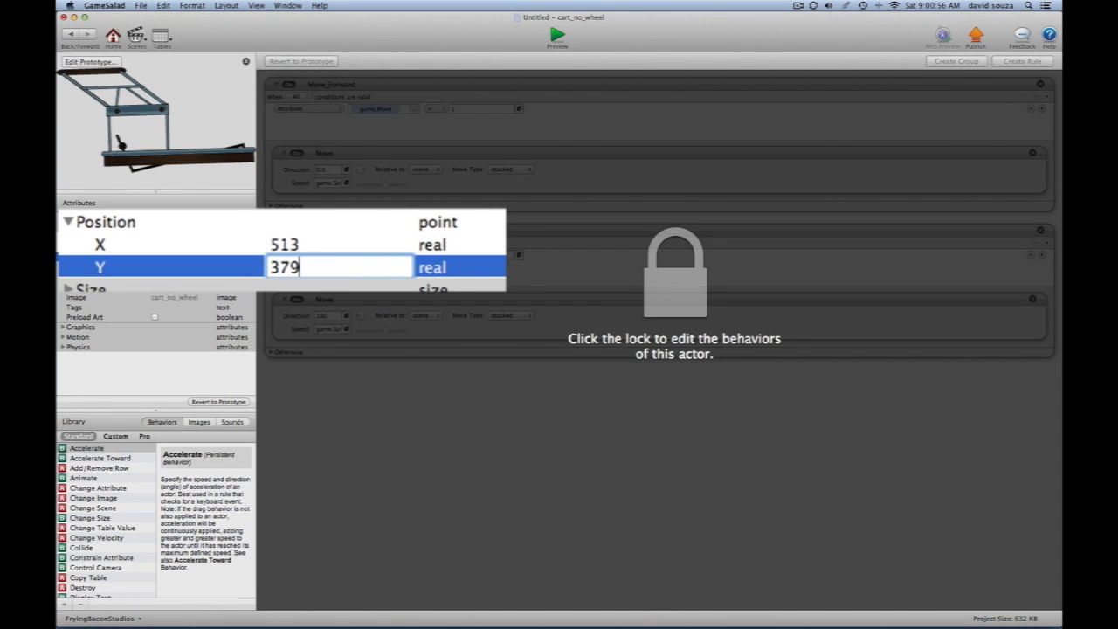
key(Return)
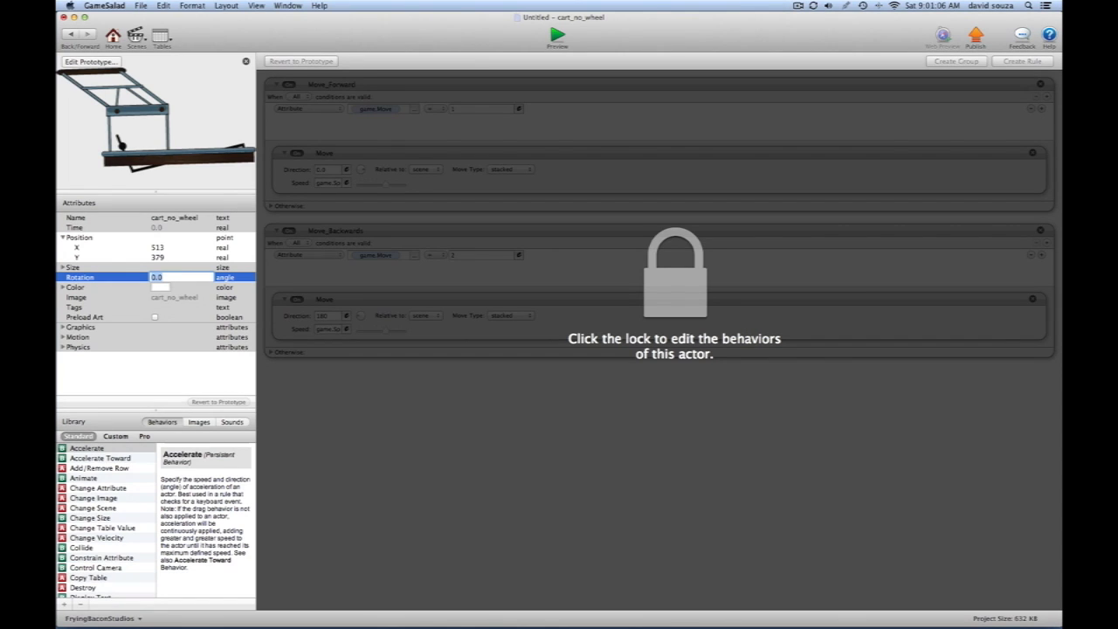
click(71, 35)
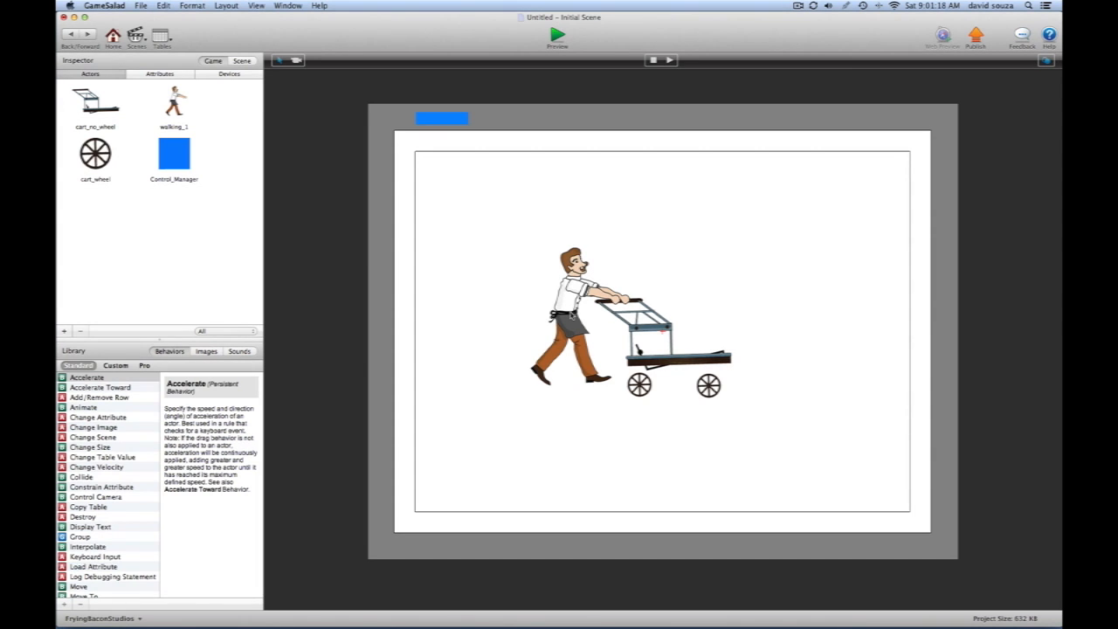
Unlock the placed walking_1 actor's behaviors and set its position to X 338 and Y 412
double_click(573, 316)
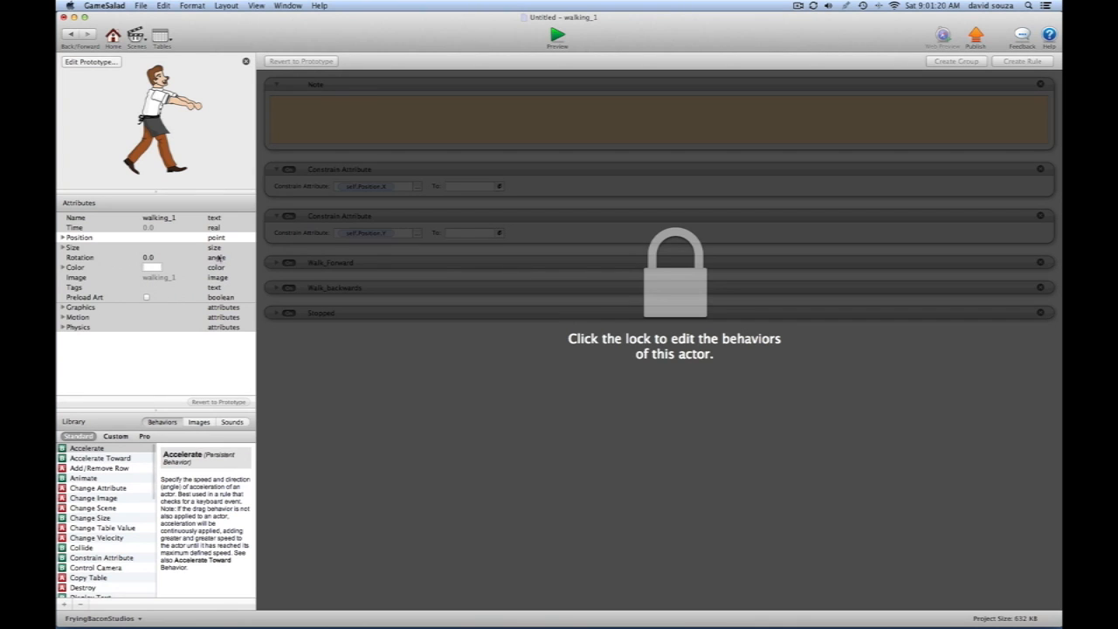
click(678, 301)
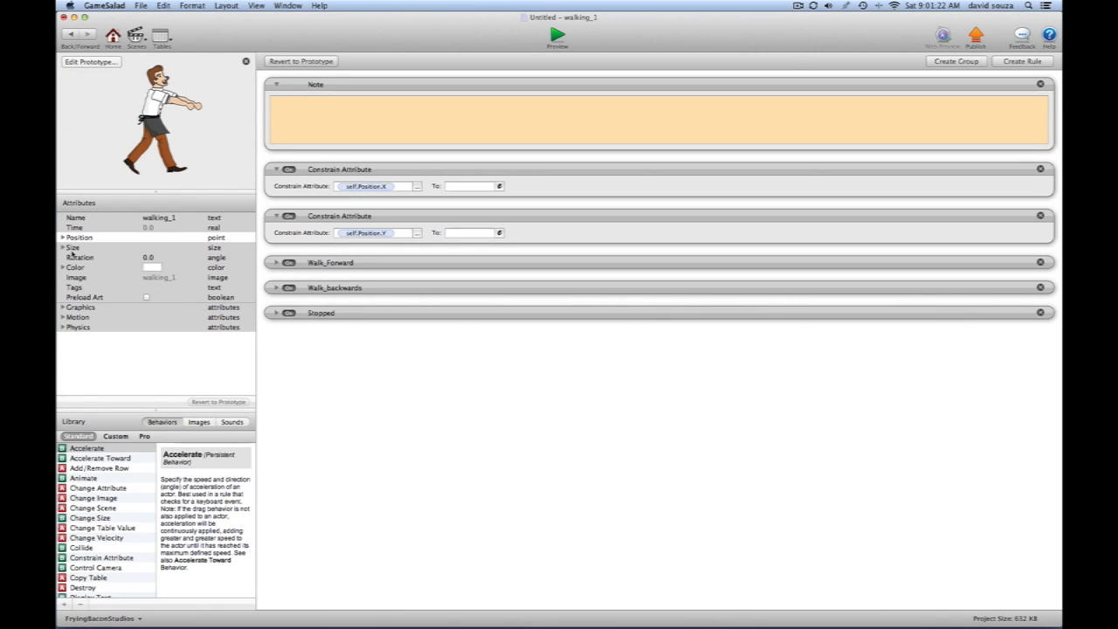
click(63, 238)
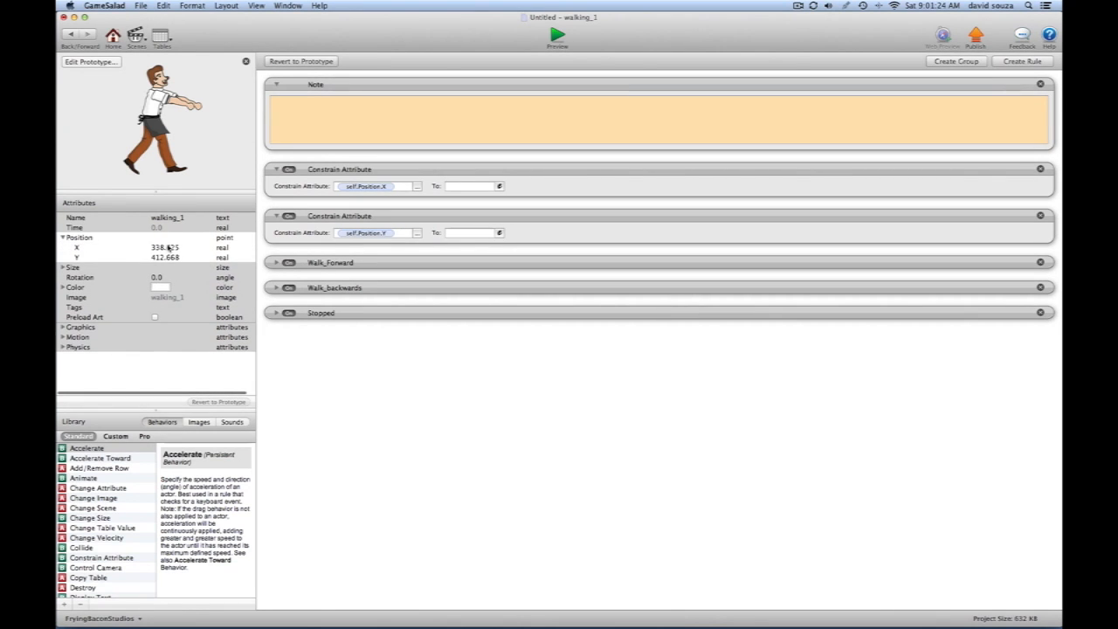
double_click(168, 248)
text(338)
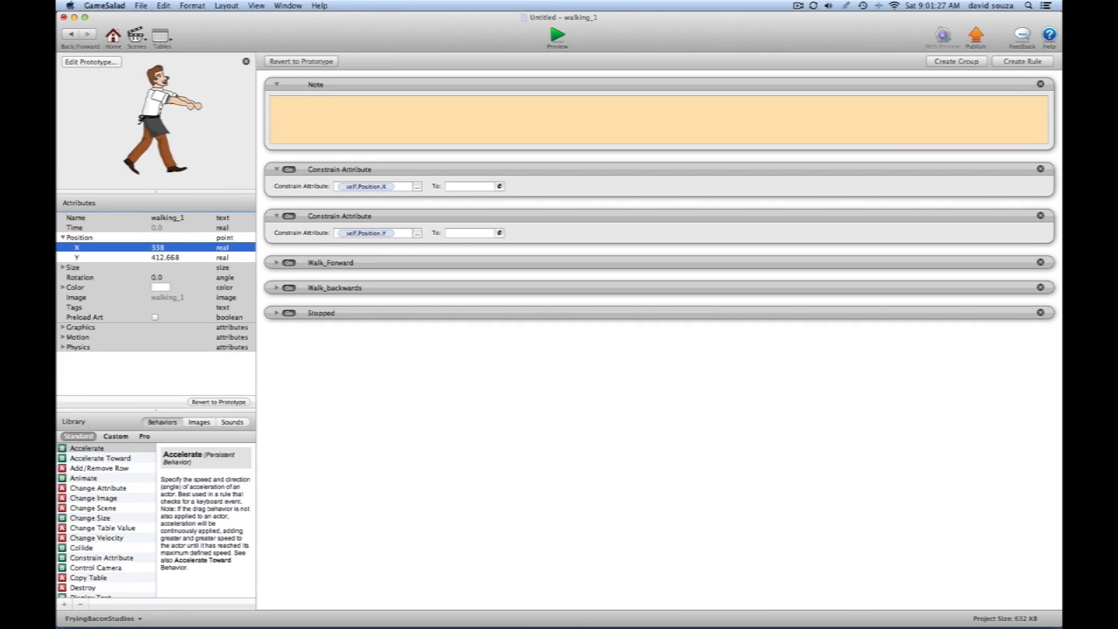
key(Tab)
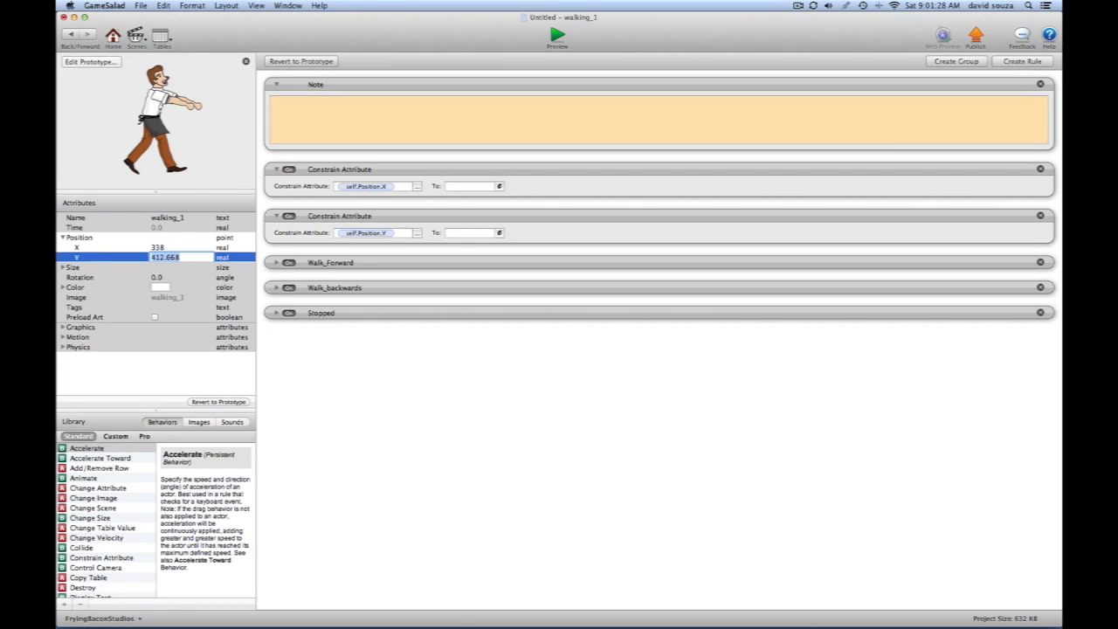
text(42)
key(BackSpace)
text(12)
key(Tab)
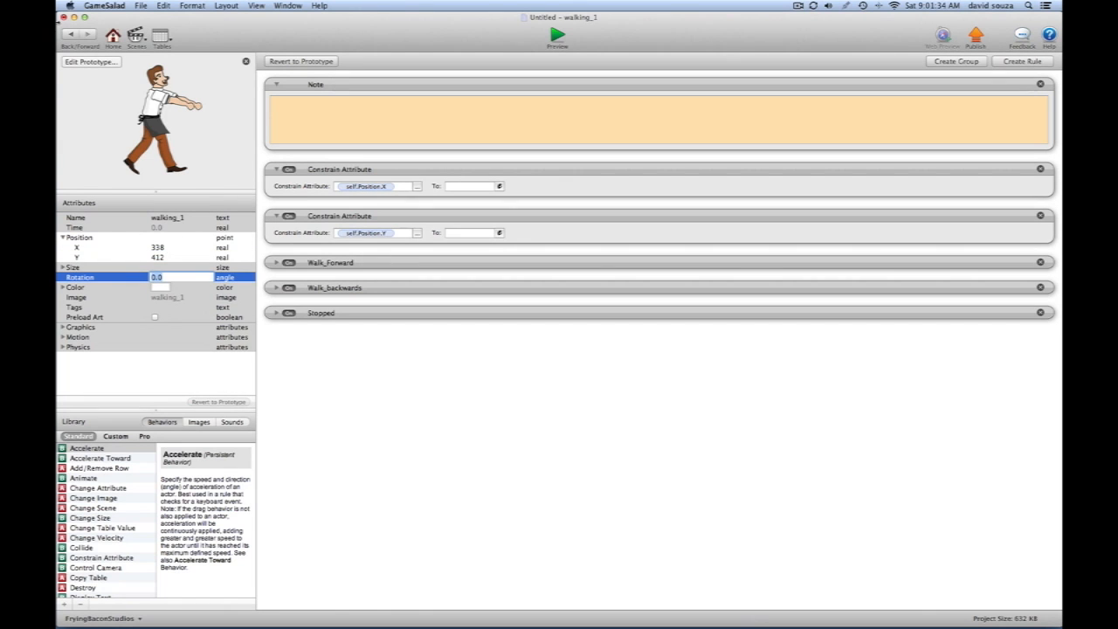
click(67, 36)
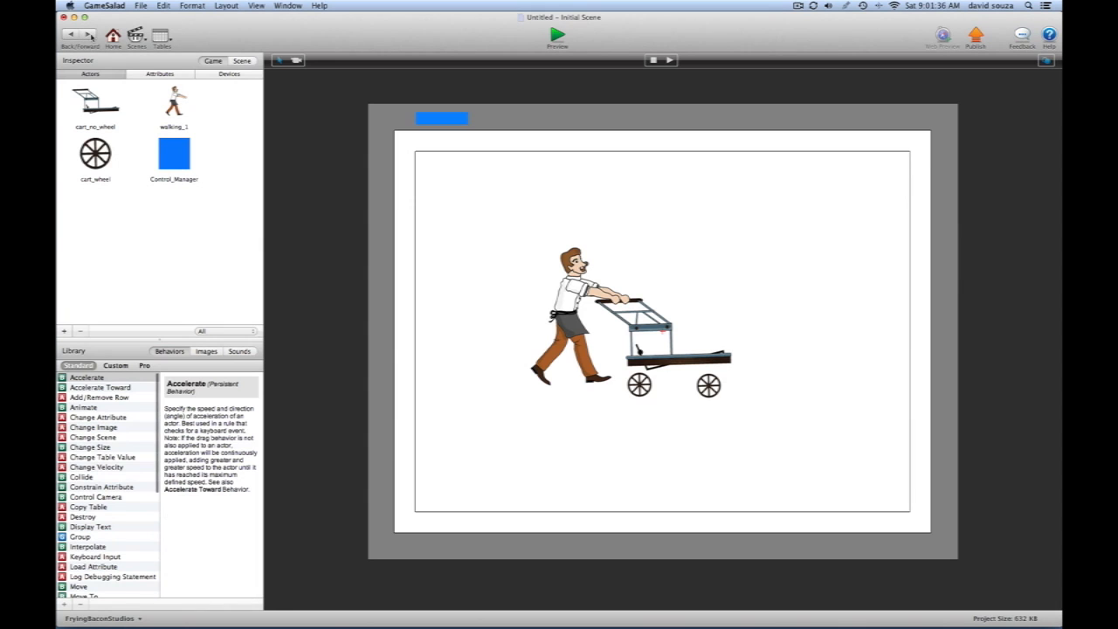
Recheck the placed walking_1 actor's position coordinates, and select the cart in the scene
click(89, 35)
click(70, 35)
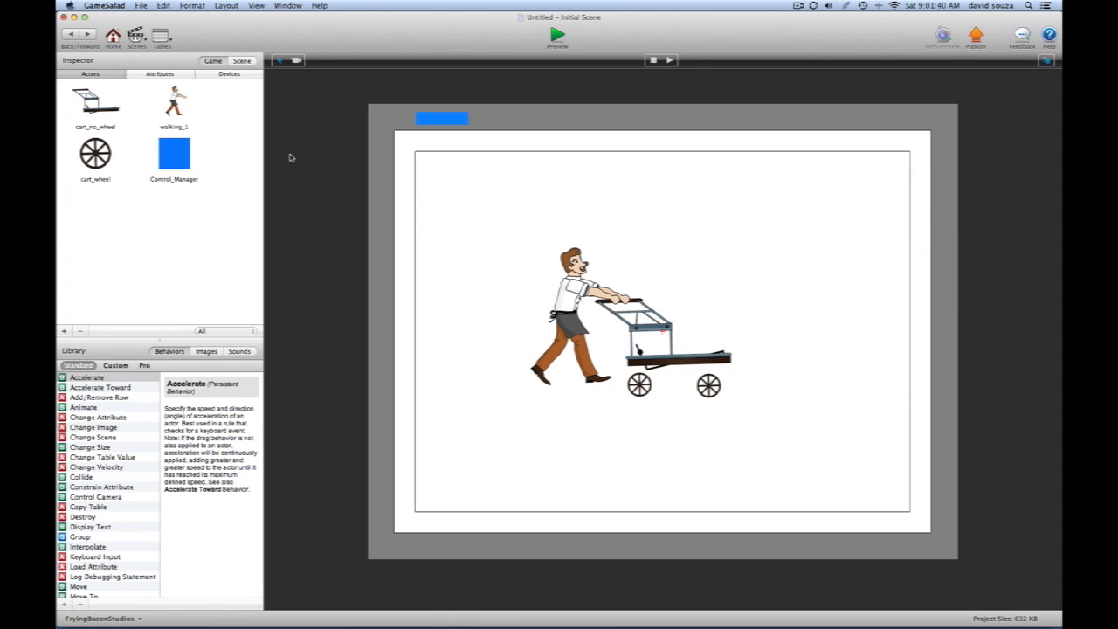
double_click(570, 315)
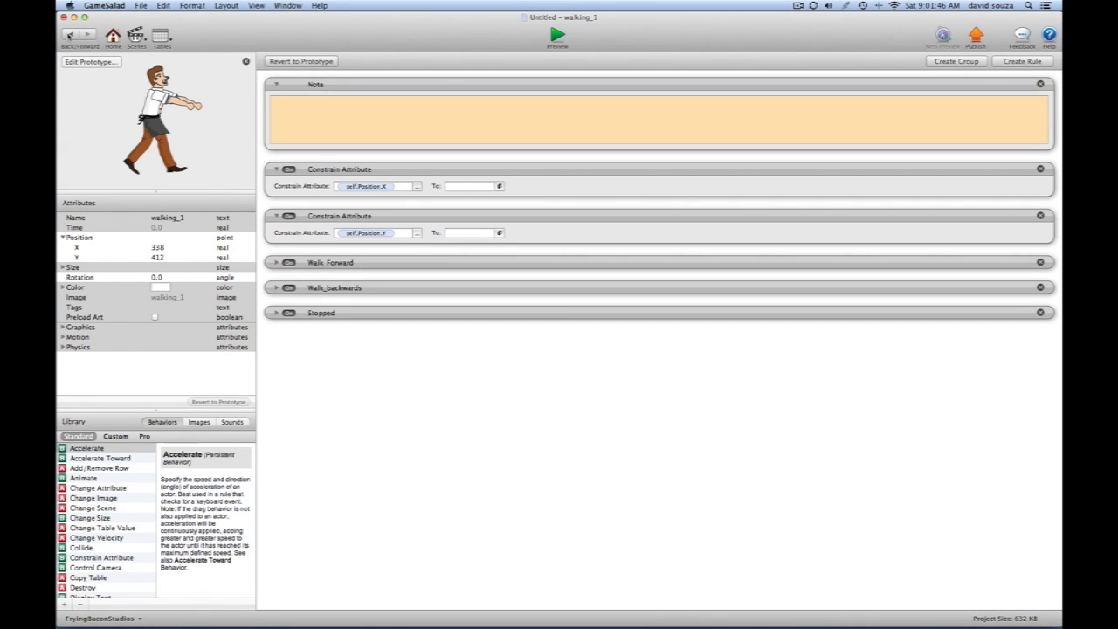
click(69, 36)
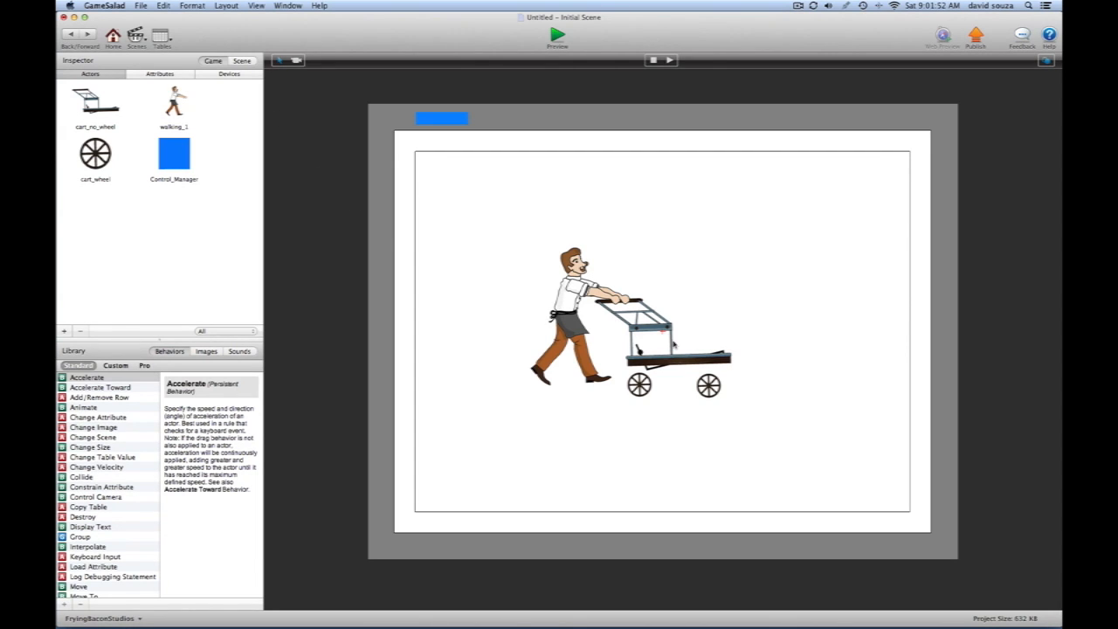
click(674, 344)
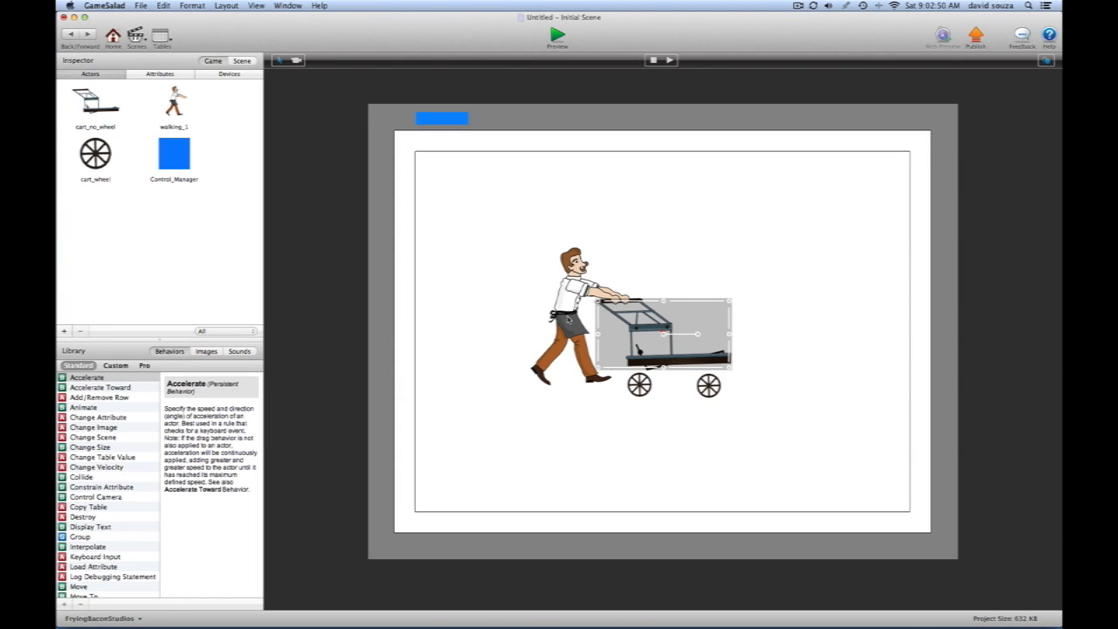
Open the placed walking_1 actor's behaviors, then switch to Calculator and clear its previous result and paper tape
double_click(567, 320)
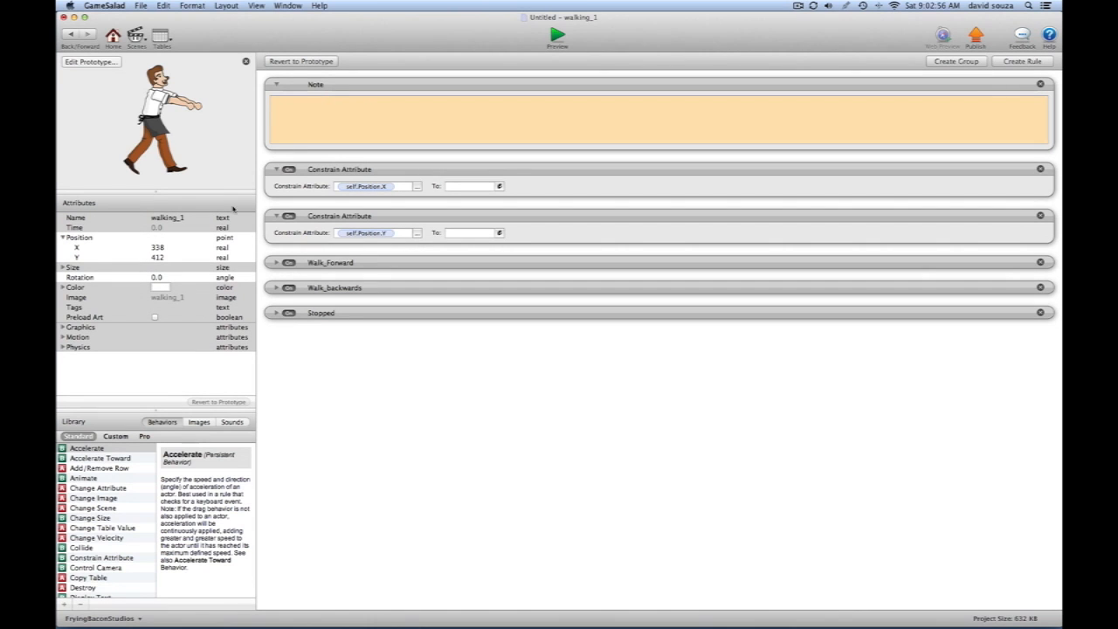
click(172, 608)
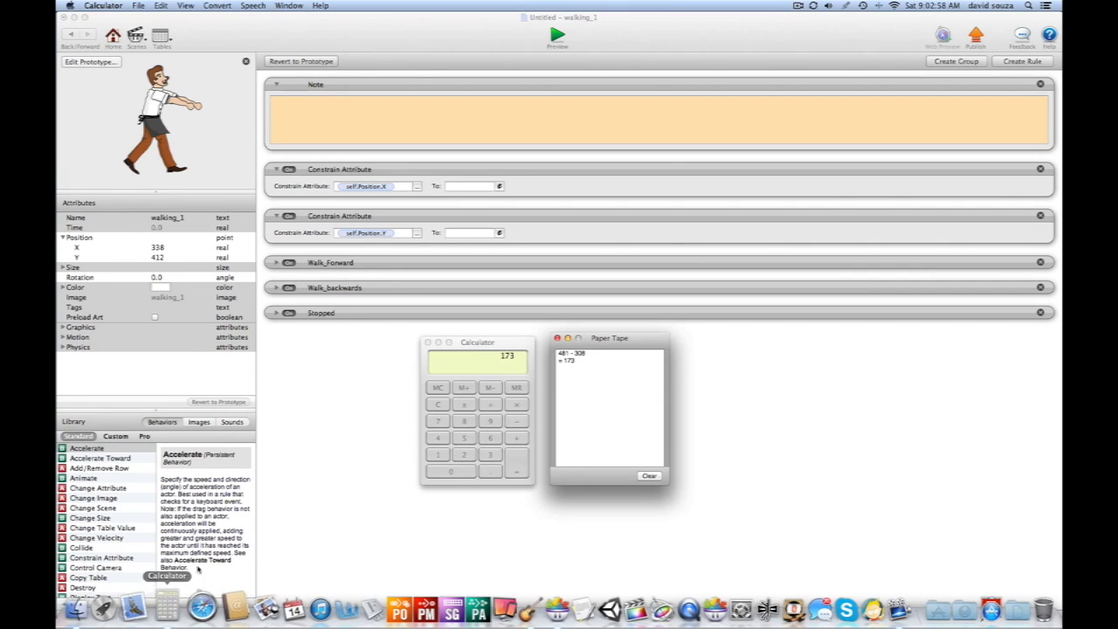
click(511, 344)
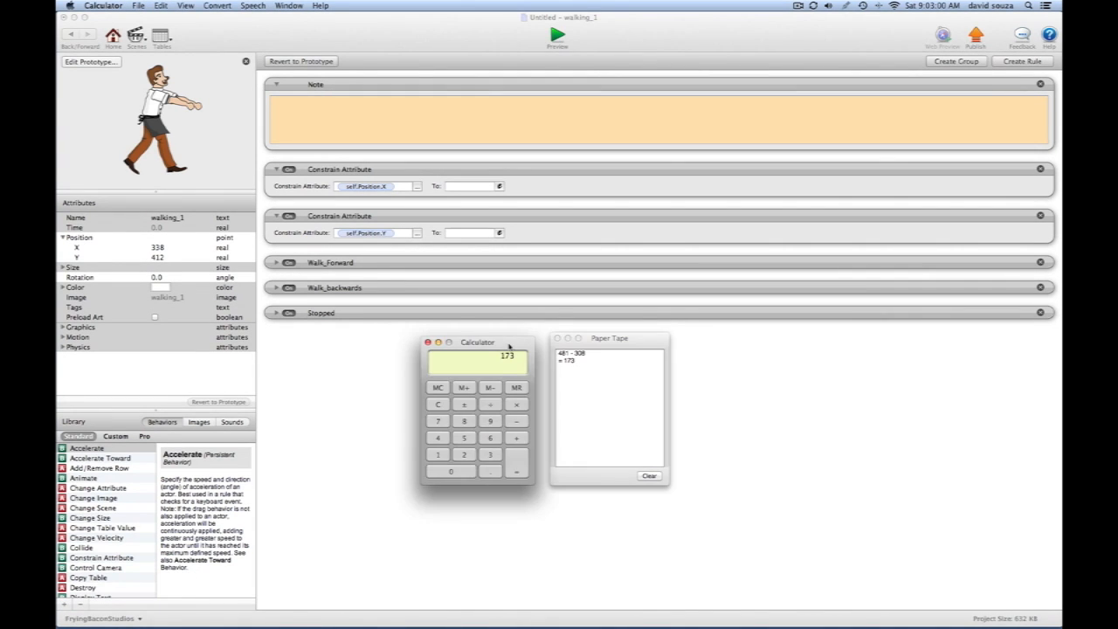
drag(511, 344, 517, 299)
click(650, 477)
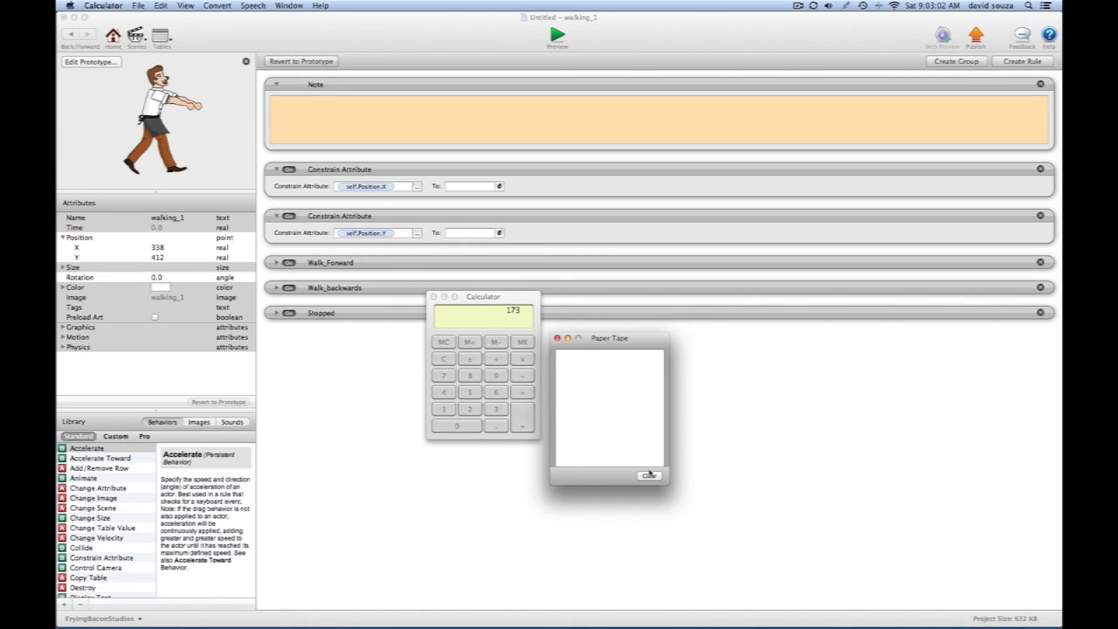
click(497, 324)
click(446, 358)
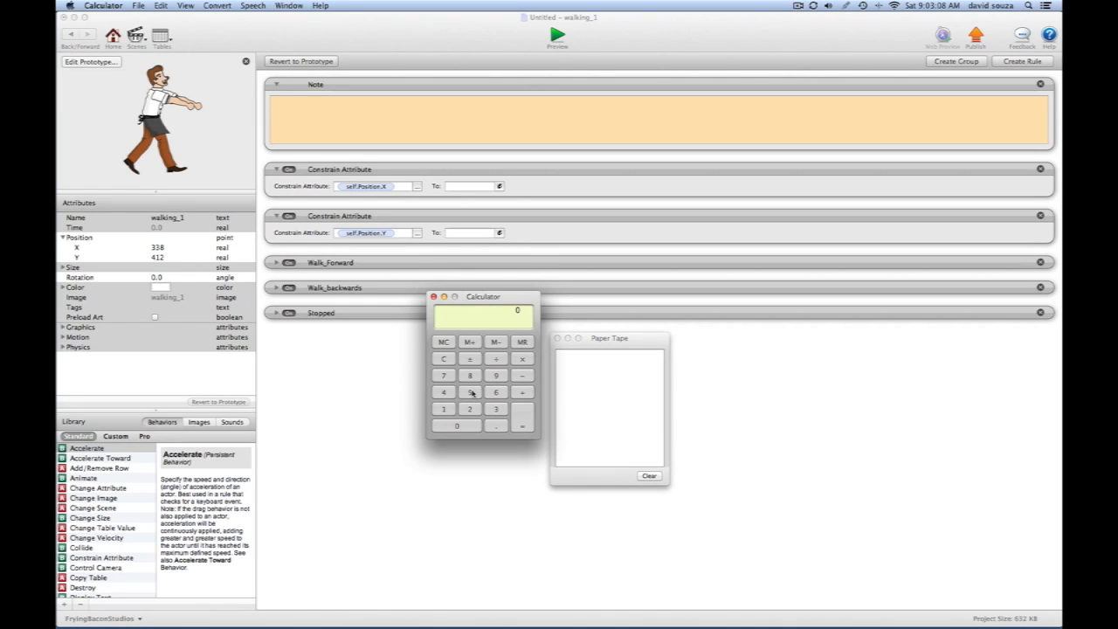
Calculate 513 - 338, and record the offset "X -175" in the walking_1 actor's note in GameSalad
click(471, 394)
click(444, 409)
click(496, 409)
click(523, 377)
click(495, 409)
click(495, 409)
click(470, 376)
click(527, 423)
click(325, 112)
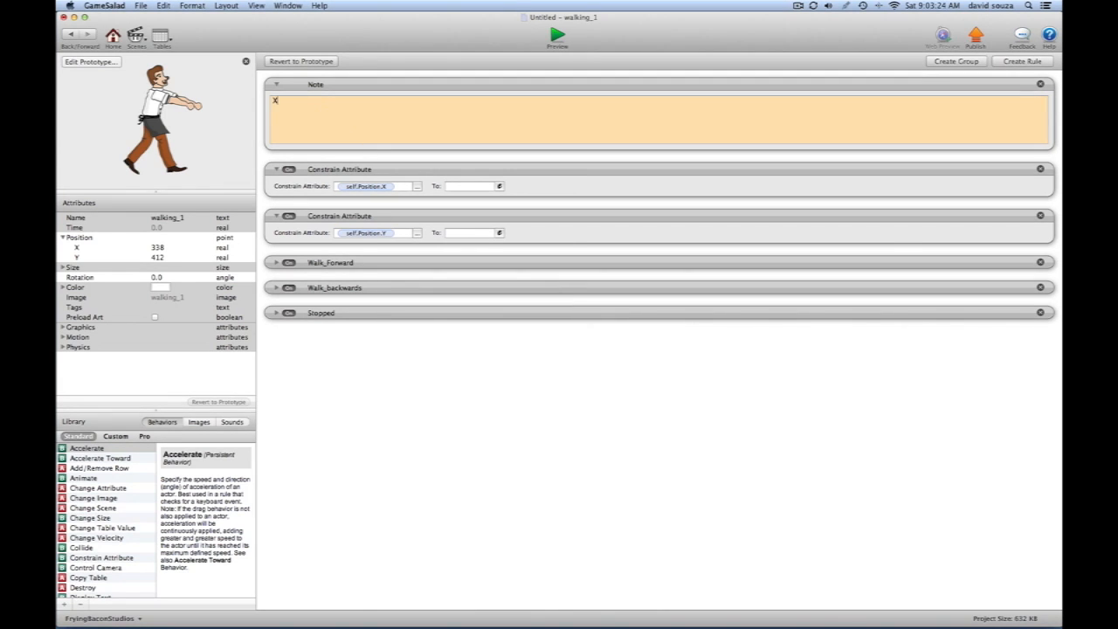
text(X -175)
Constrain walking_1's self.Position.X to the expression scene.Background.cart_no_wheel.Position.X -175
click(500, 186)
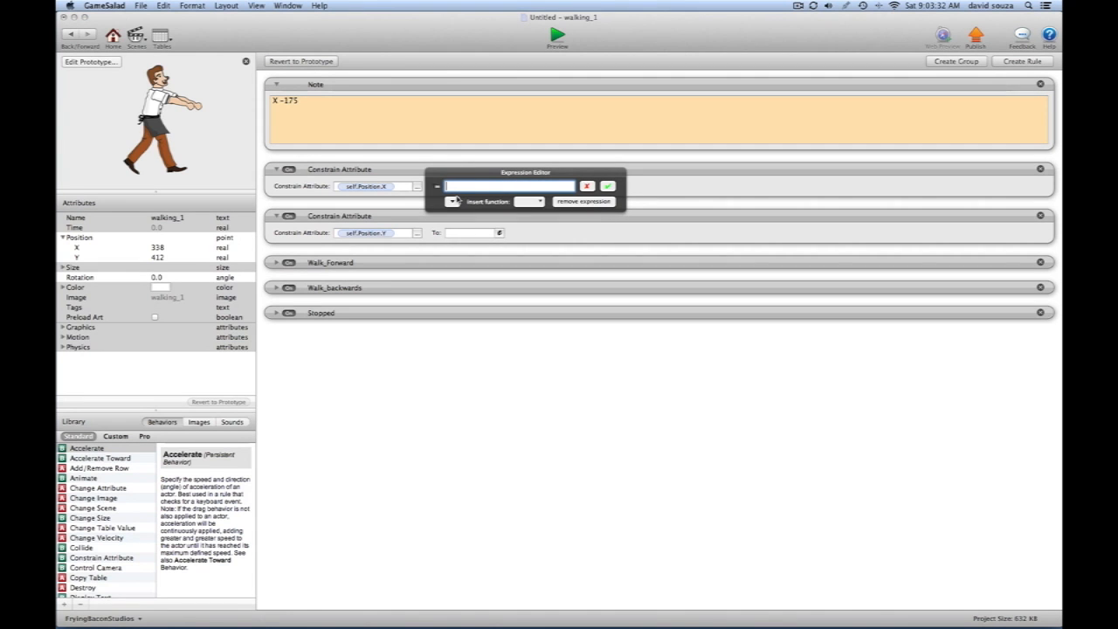
click(452, 202)
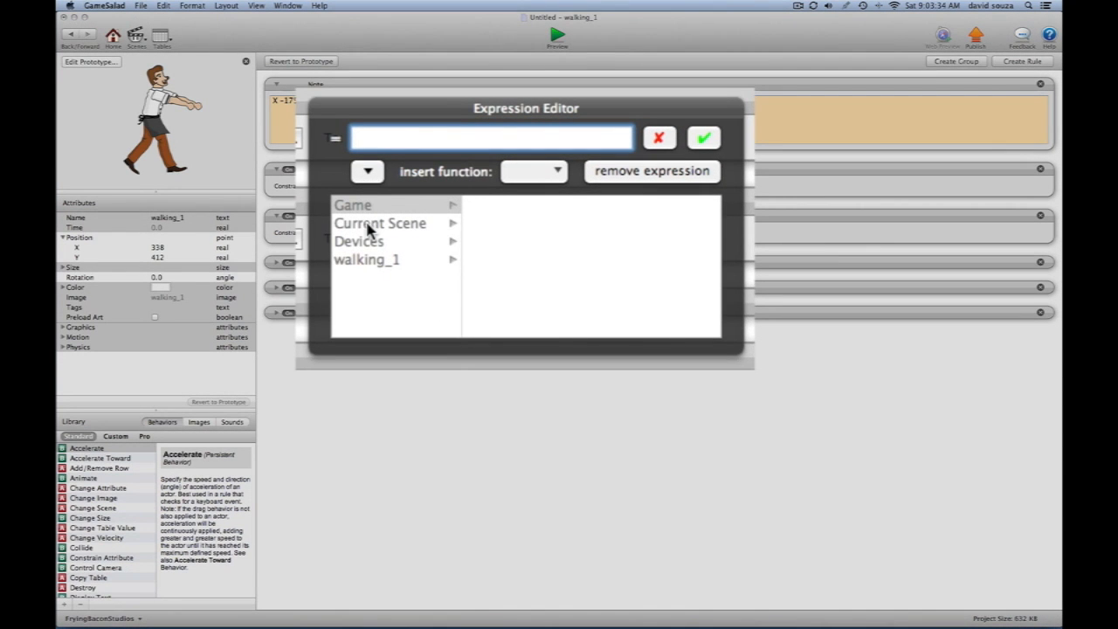
click(414, 229)
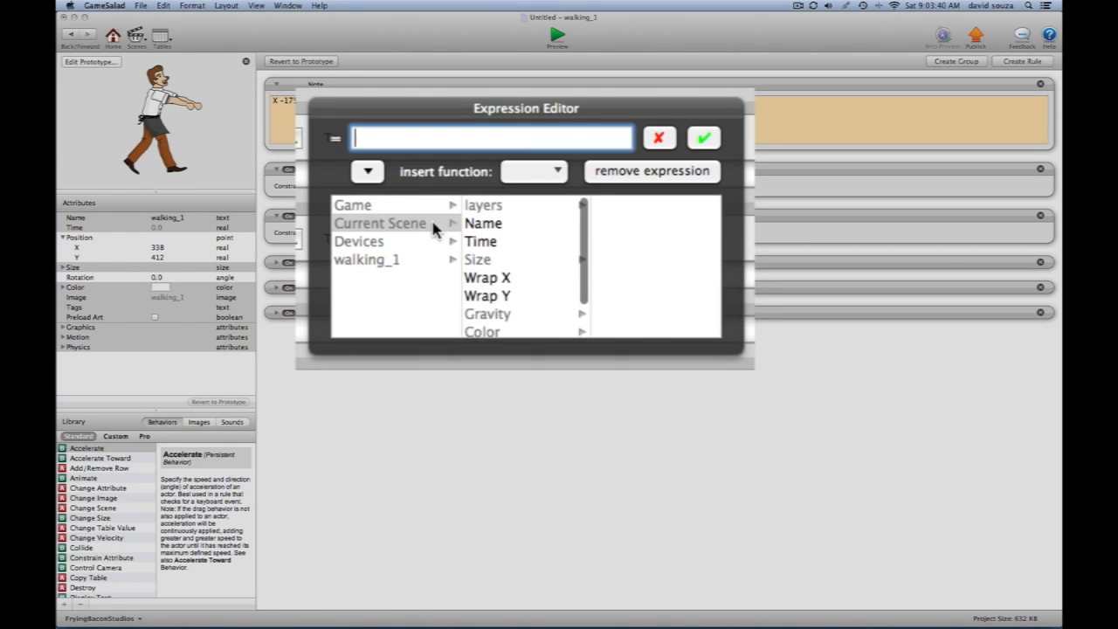
click(487, 208)
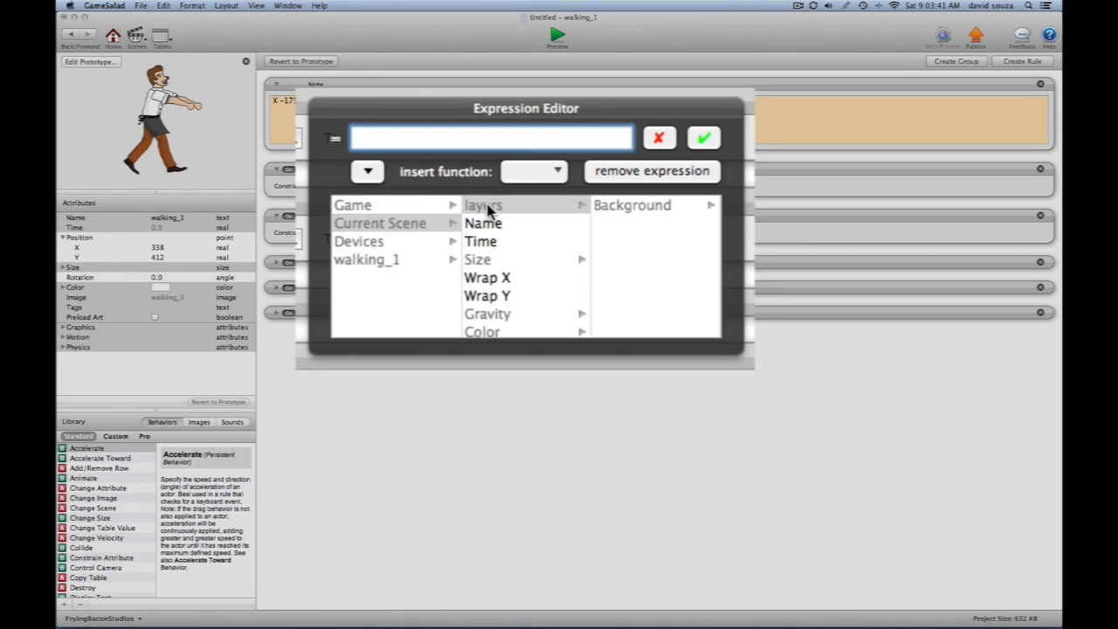
click(624, 206)
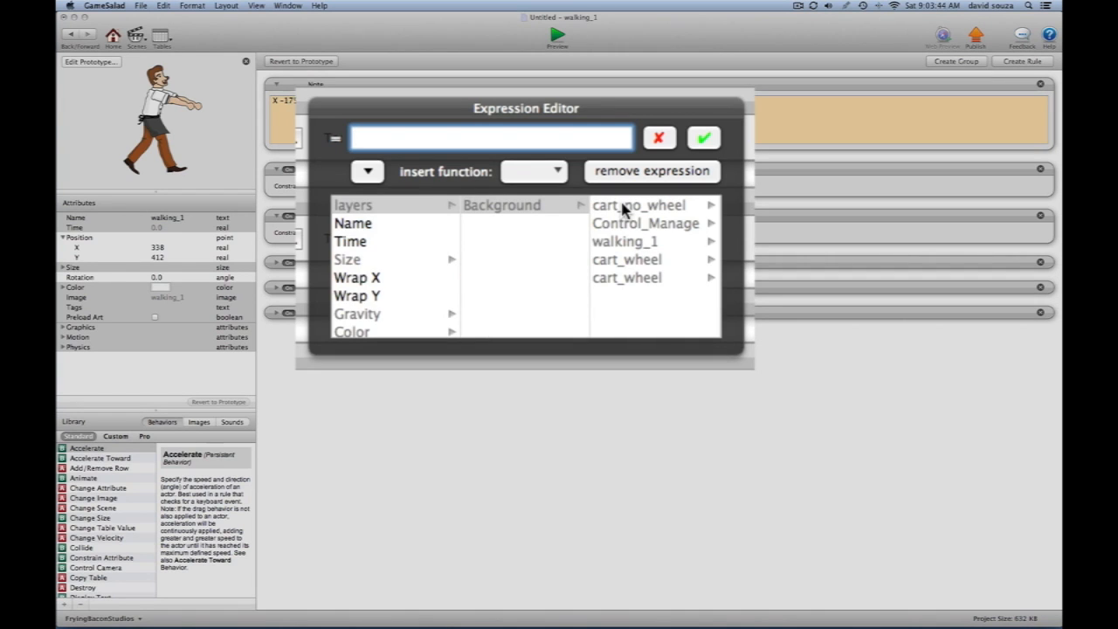
scroll(627, 208, right, 1)
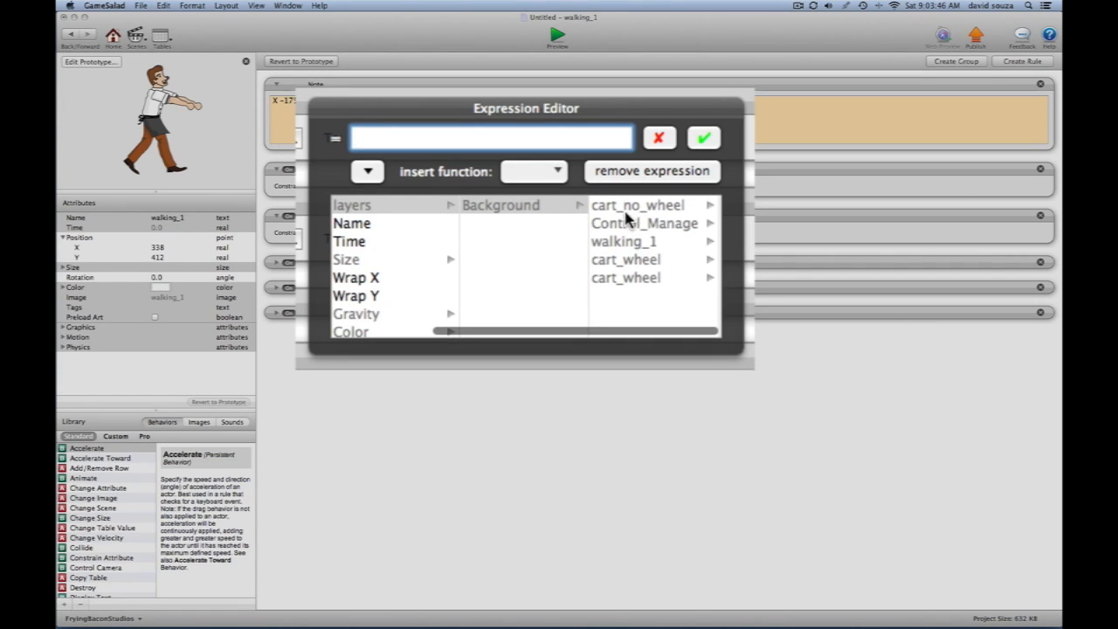
click(625, 206)
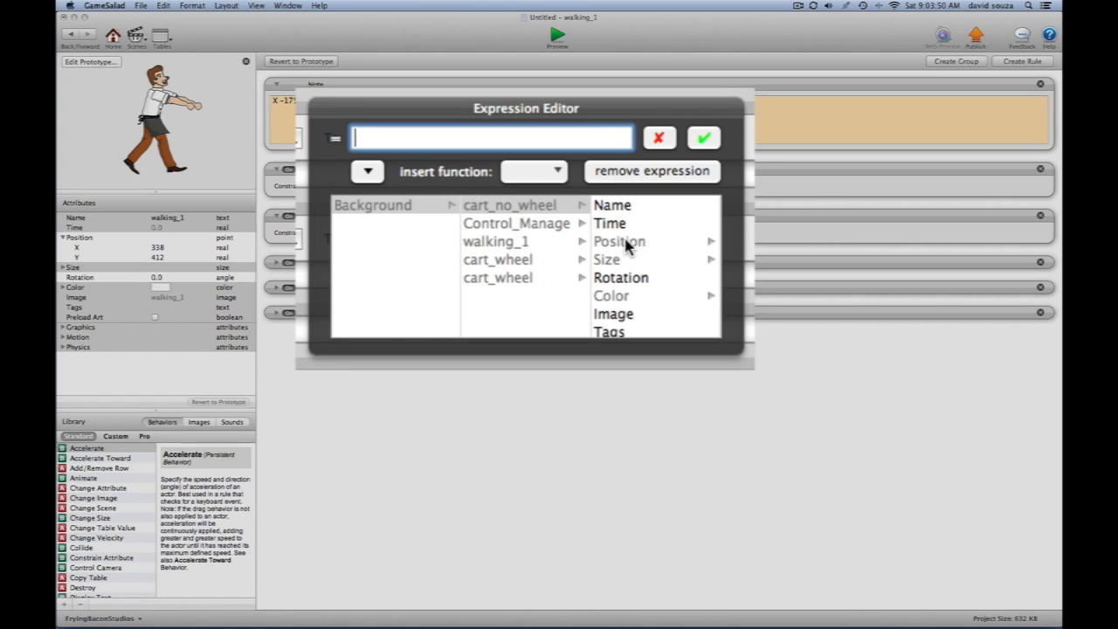
click(626, 244)
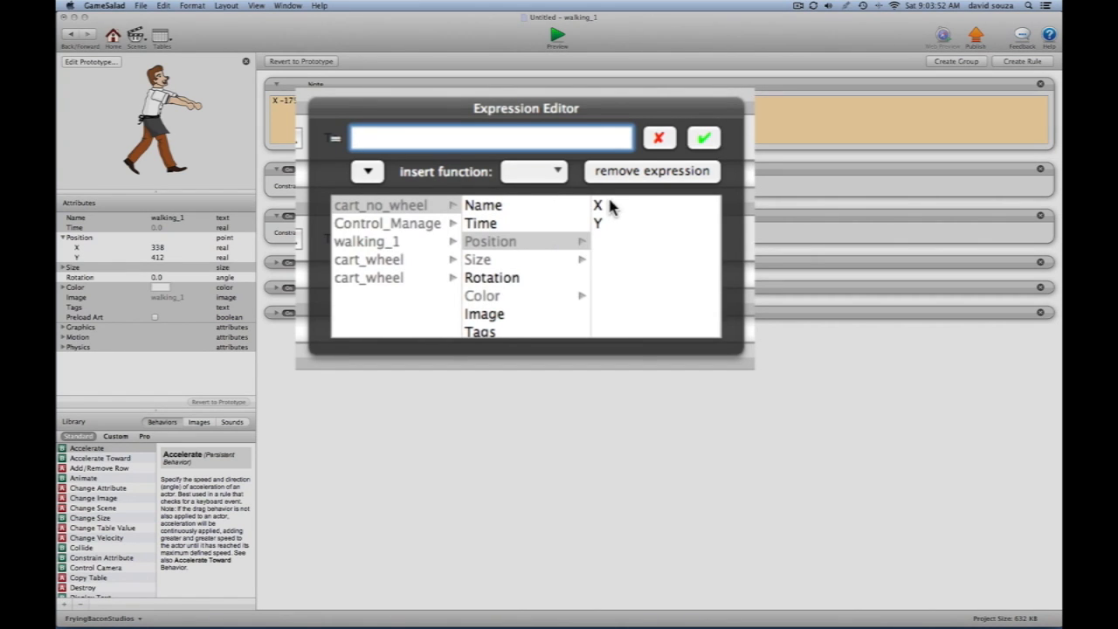
click(611, 204)
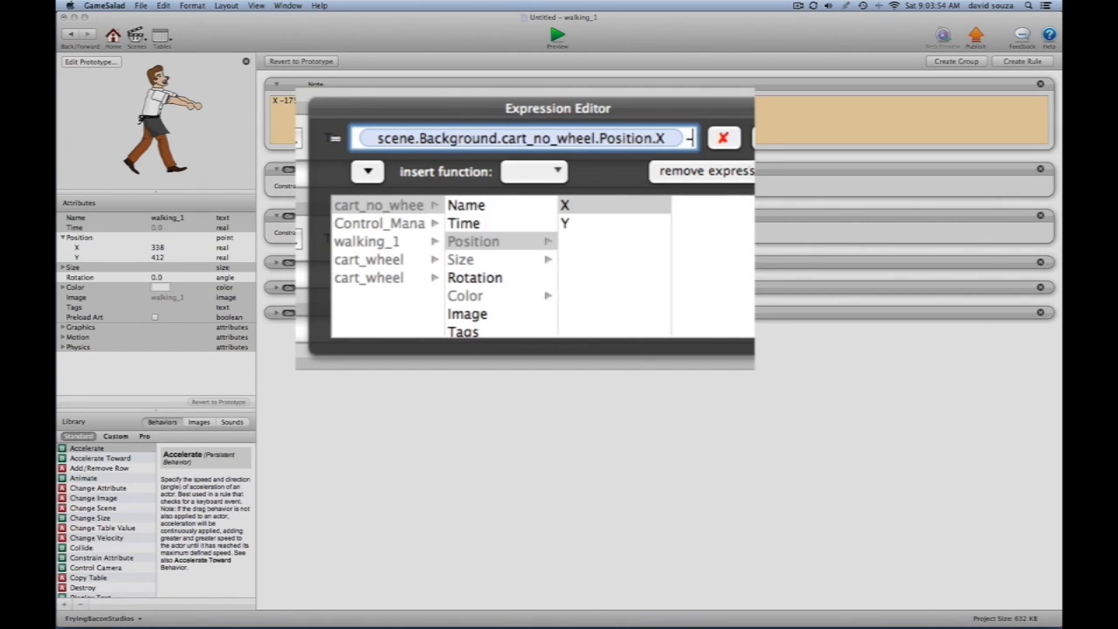
text(-175)
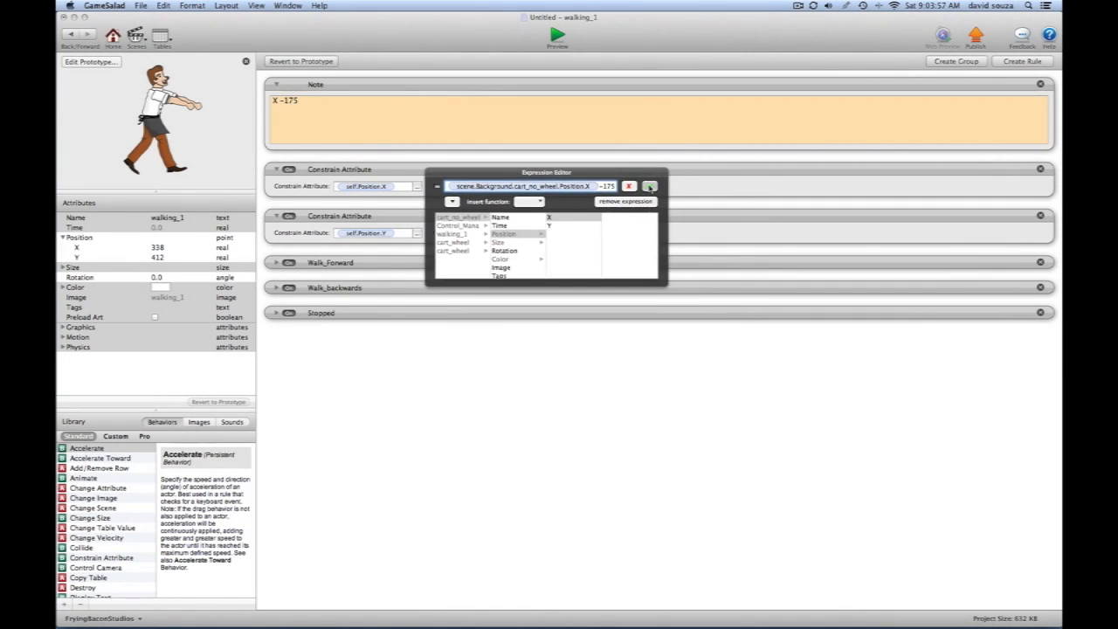
click(649, 187)
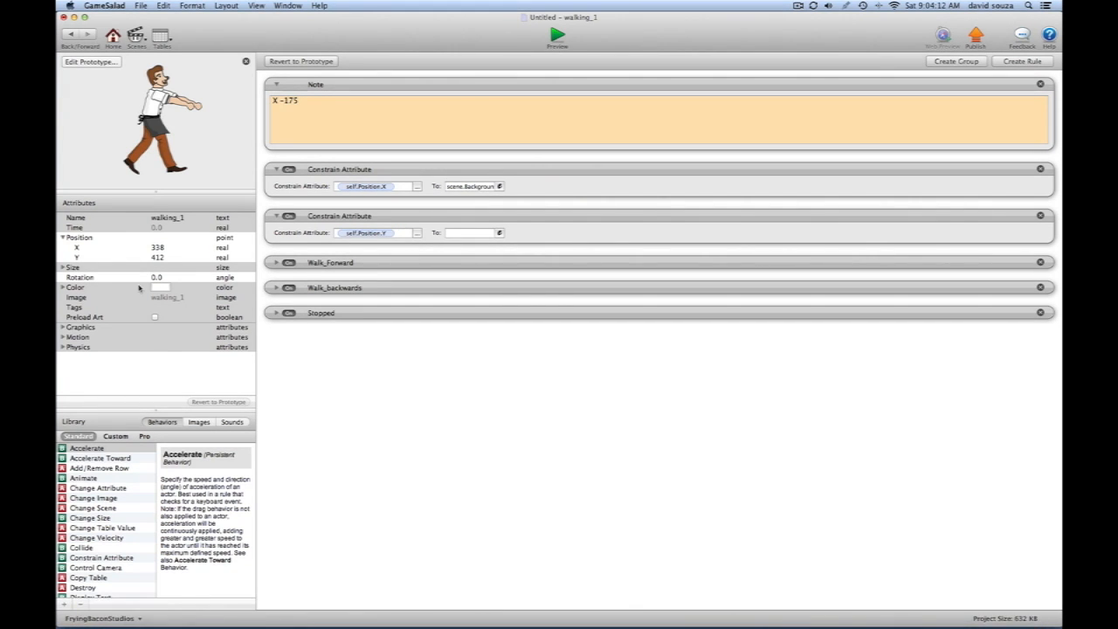
Switch to Calculator and calculate the vertical offset between the man and the cart as 412 - 379
click(171, 603)
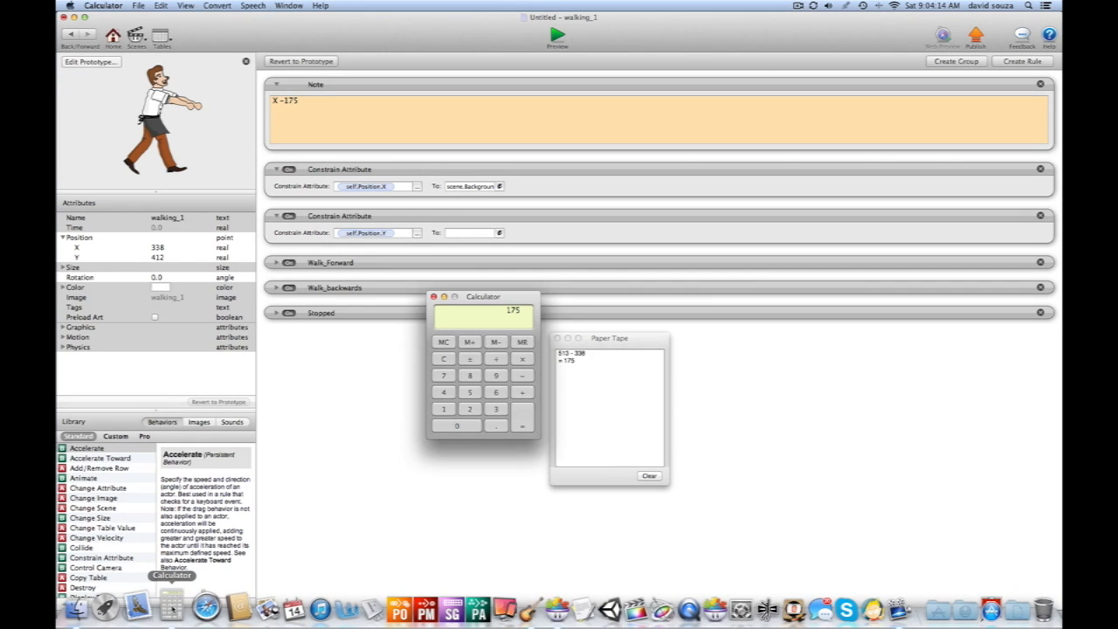
drag(524, 299, 514, 337)
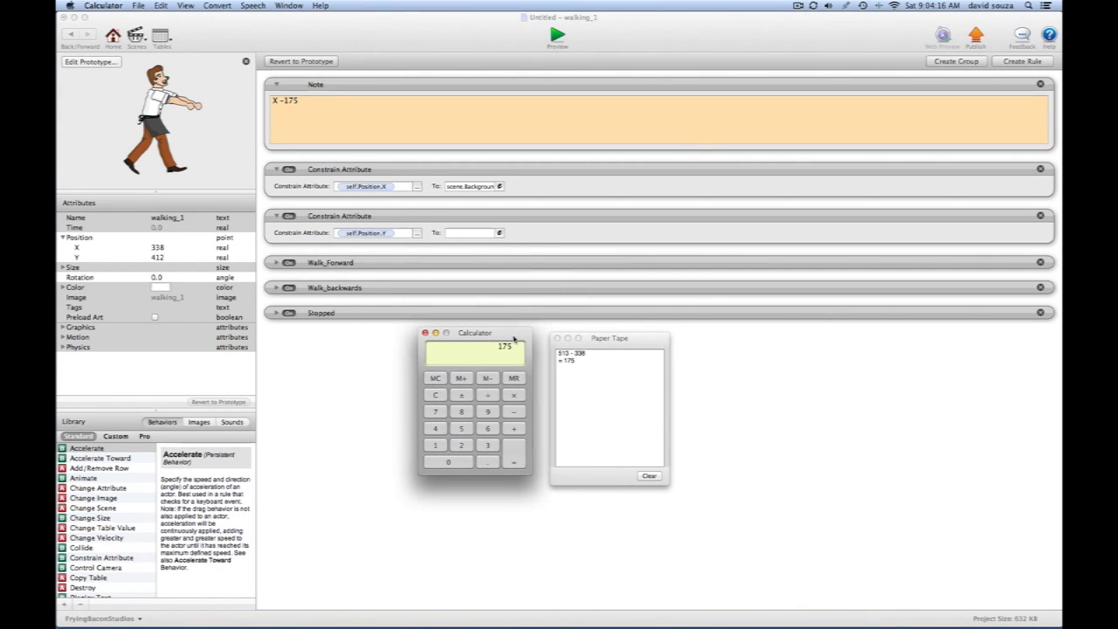
click(437, 395)
click(435, 428)
click(435, 445)
click(462, 446)
click(514, 412)
click(487, 445)
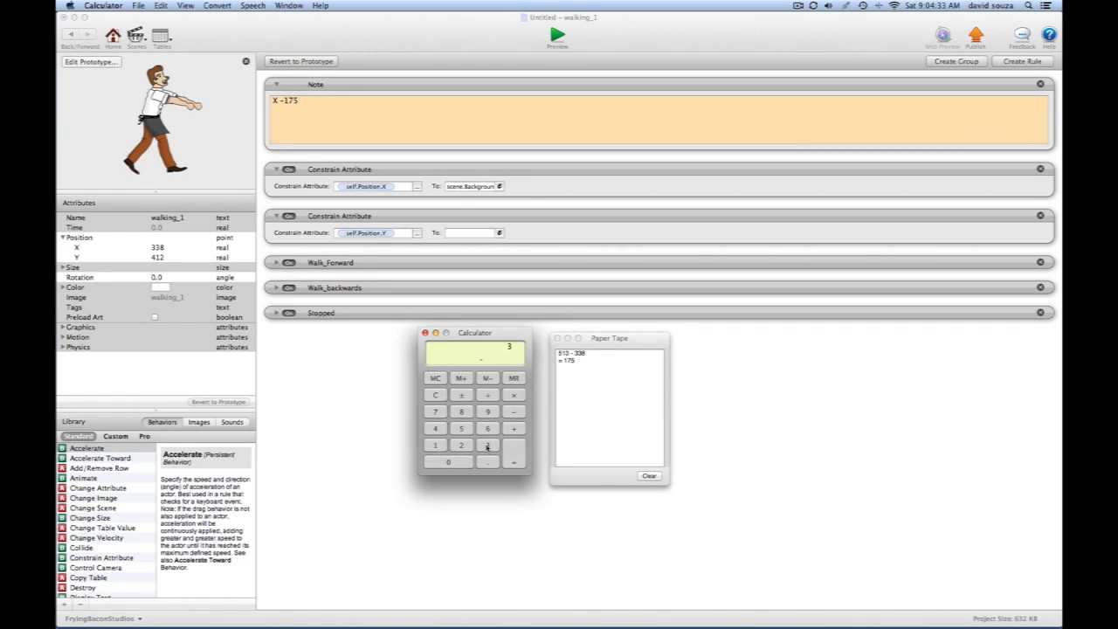
click(441, 412)
click(487, 412)
click(515, 452)
Add the vertical offset "Y +33" after the X offset in the walking_1 actor's note in GameSalad
click(376, 108)
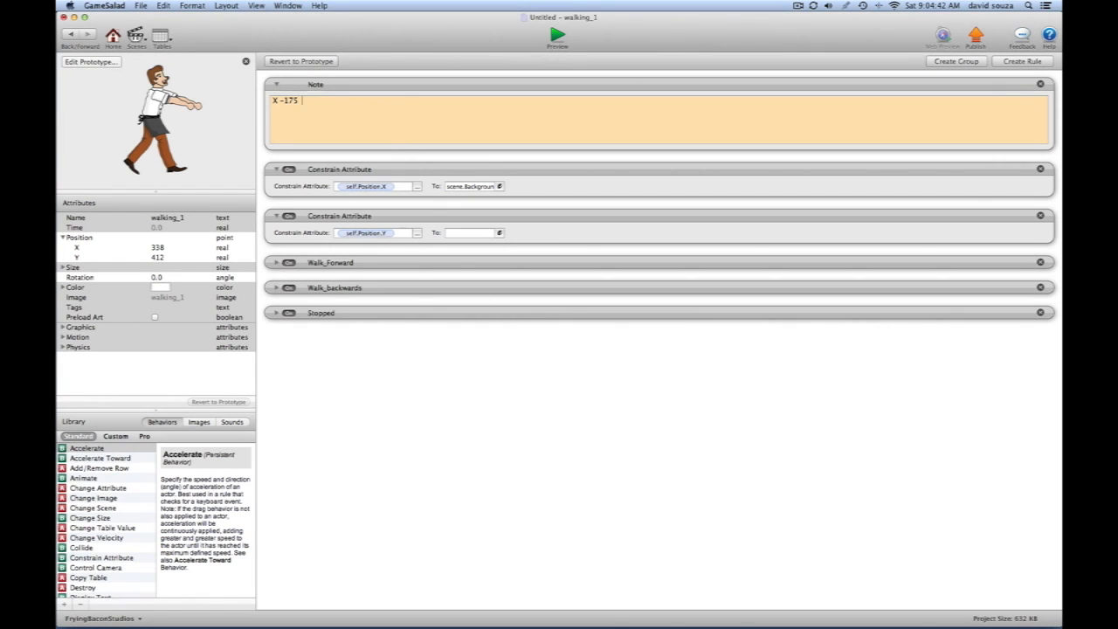
text(Y =)
text(33)
key(BackSpace)
key(BackSpace)
key(BackSpace)
text(3)
Constrain walking_1's self.Position.Y to the expression scene.Background.cart_no_wheel.Position.Y +33
click(499, 232)
click(451, 248)
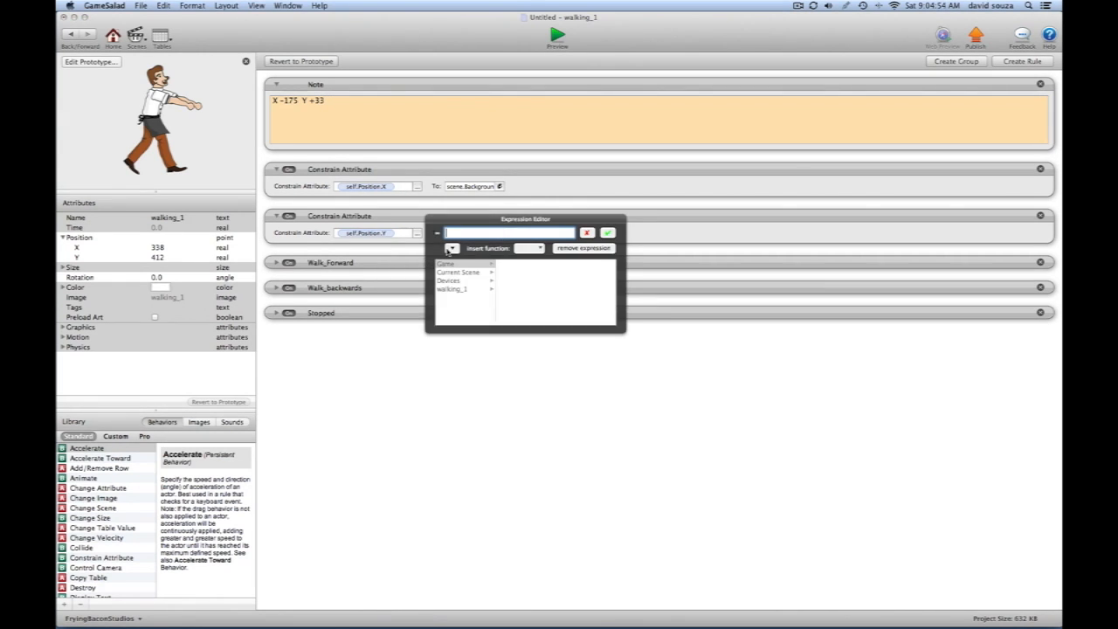
click(456, 273)
click(506, 264)
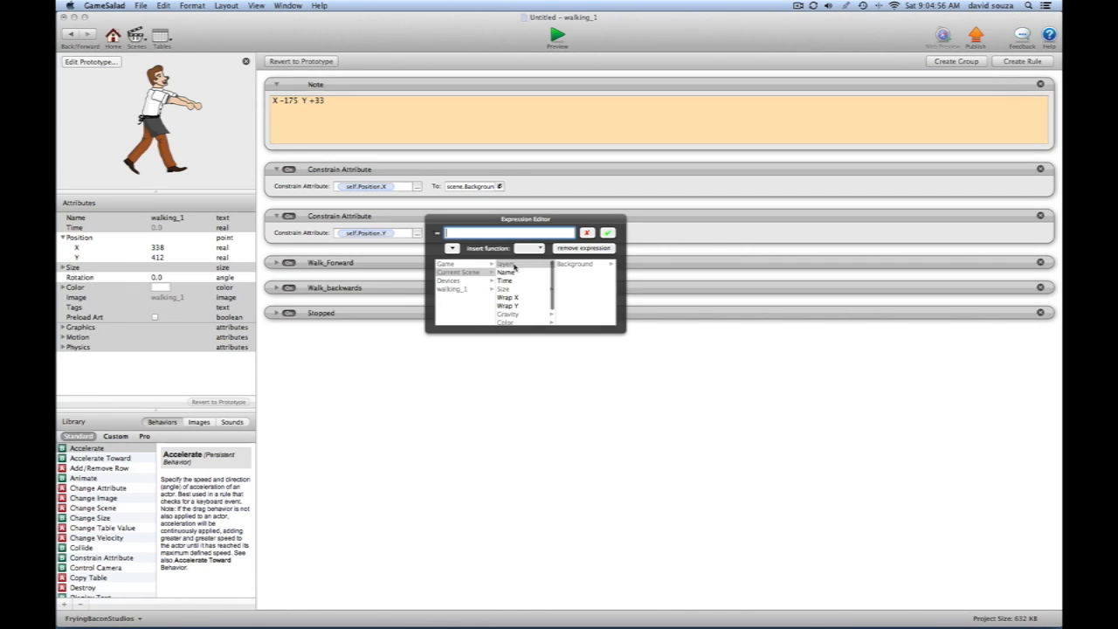
click(563, 267)
click(566, 267)
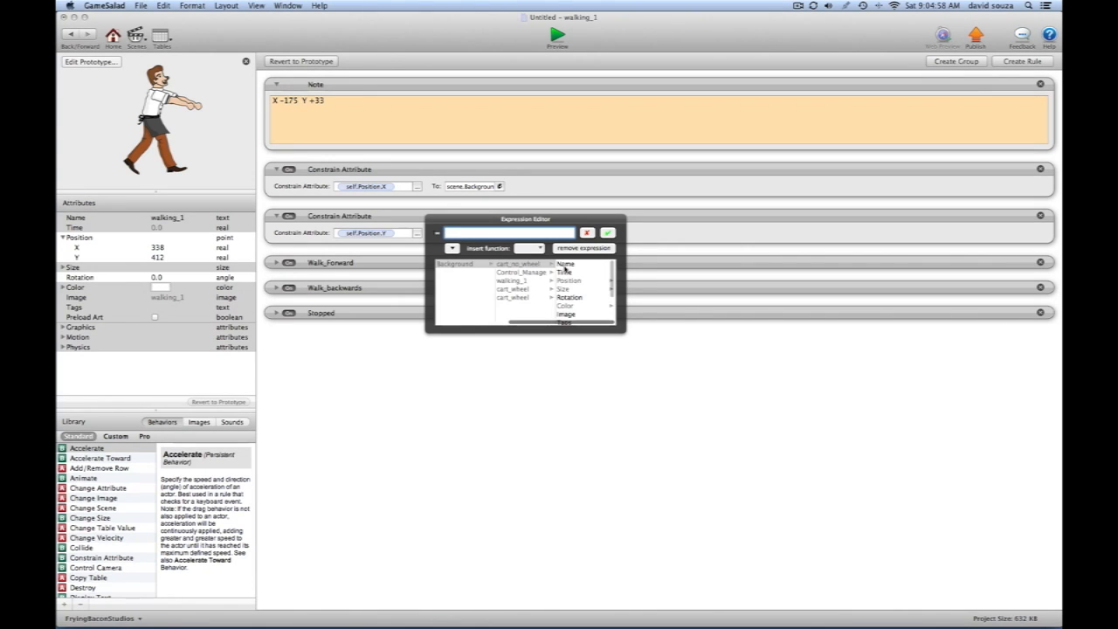
click(566, 280)
click(566, 273)
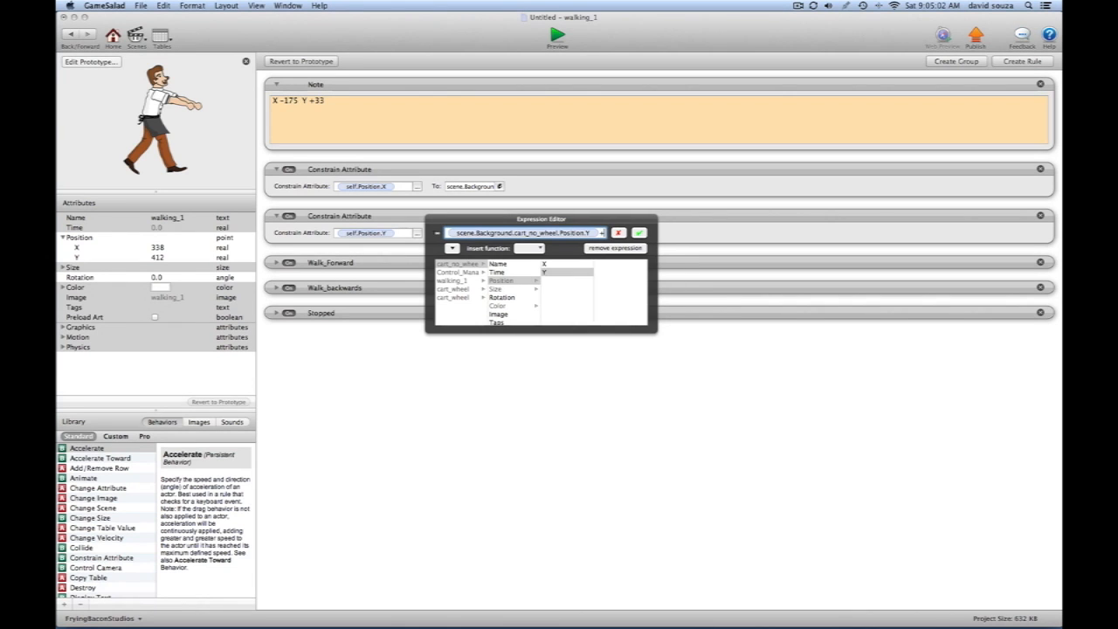
text(+33)
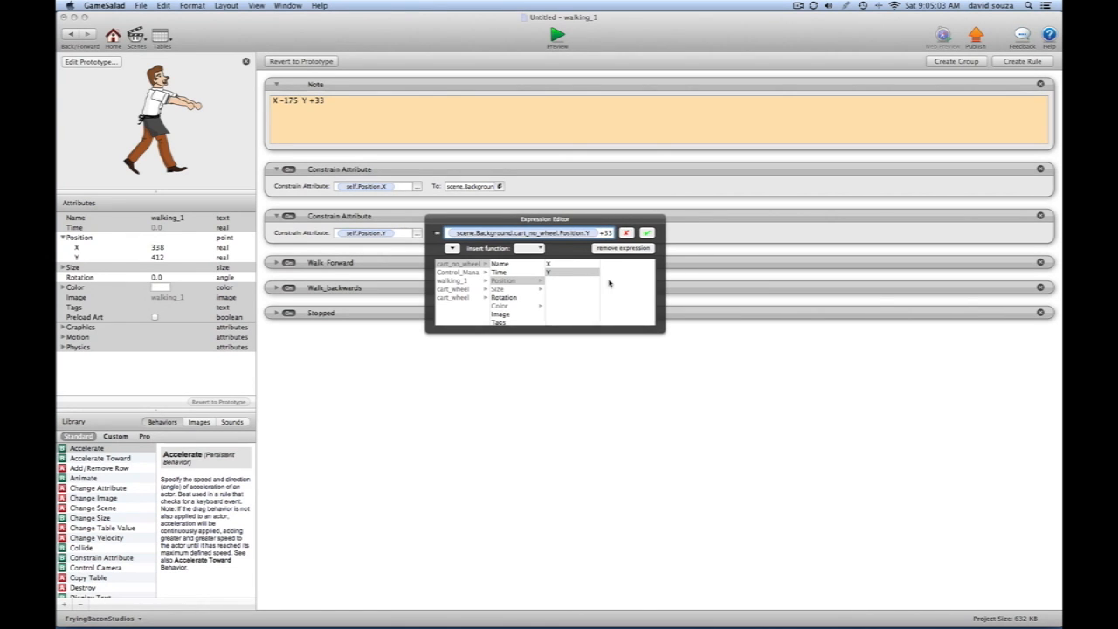
click(650, 233)
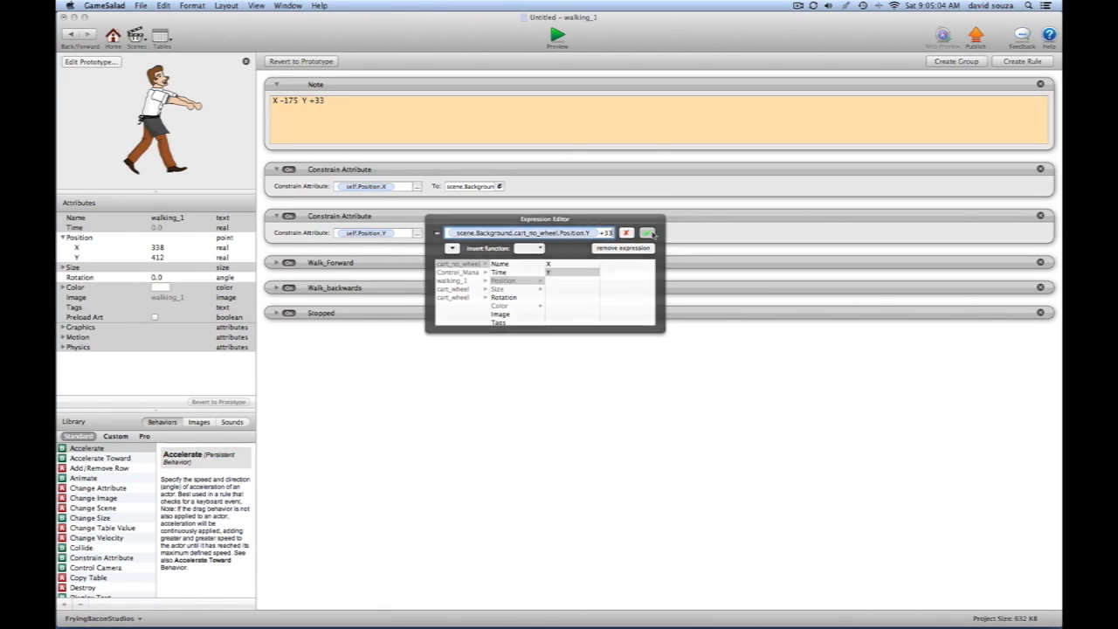
Return to the scene and move the two cart wheels up against the underside of the cart's platform
click(70, 34)
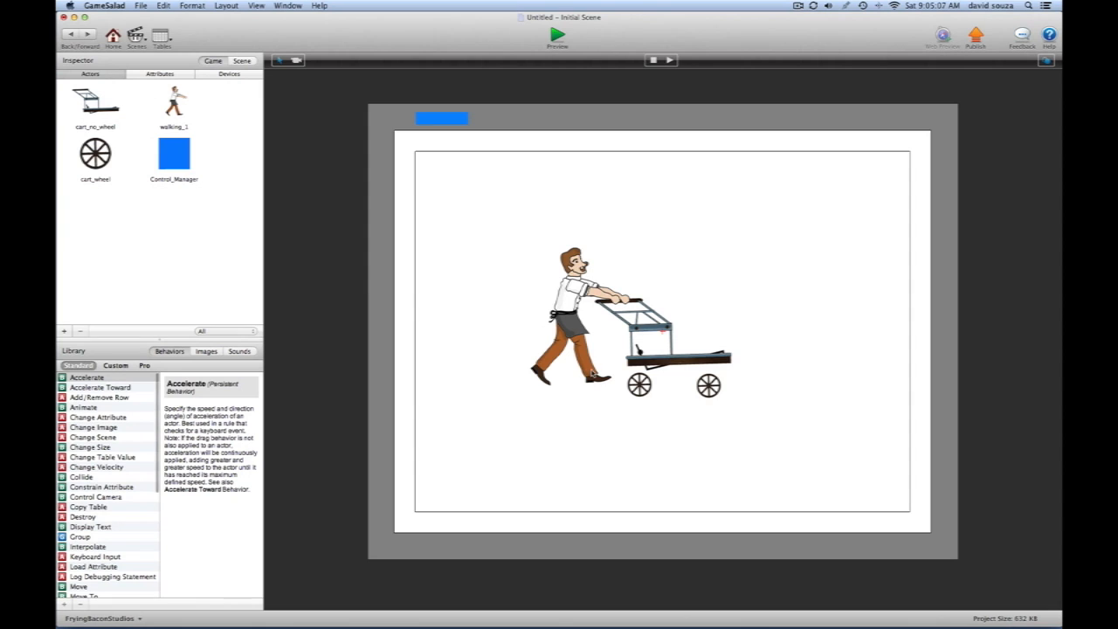
click(639, 386)
drag(639, 385, 647, 372)
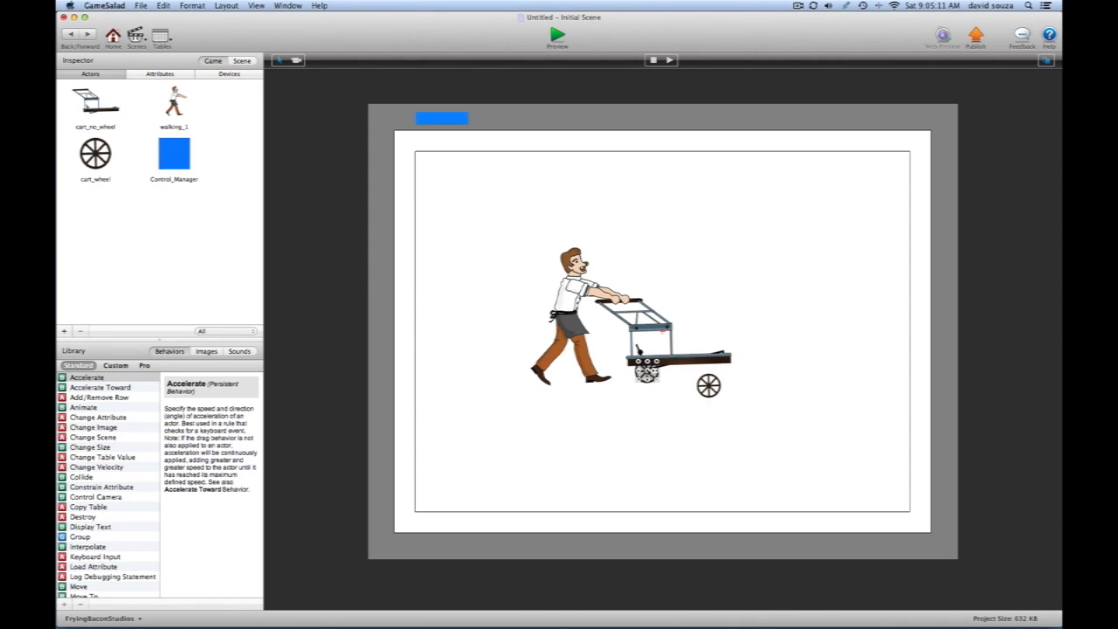
click(665, 436)
click(709, 389)
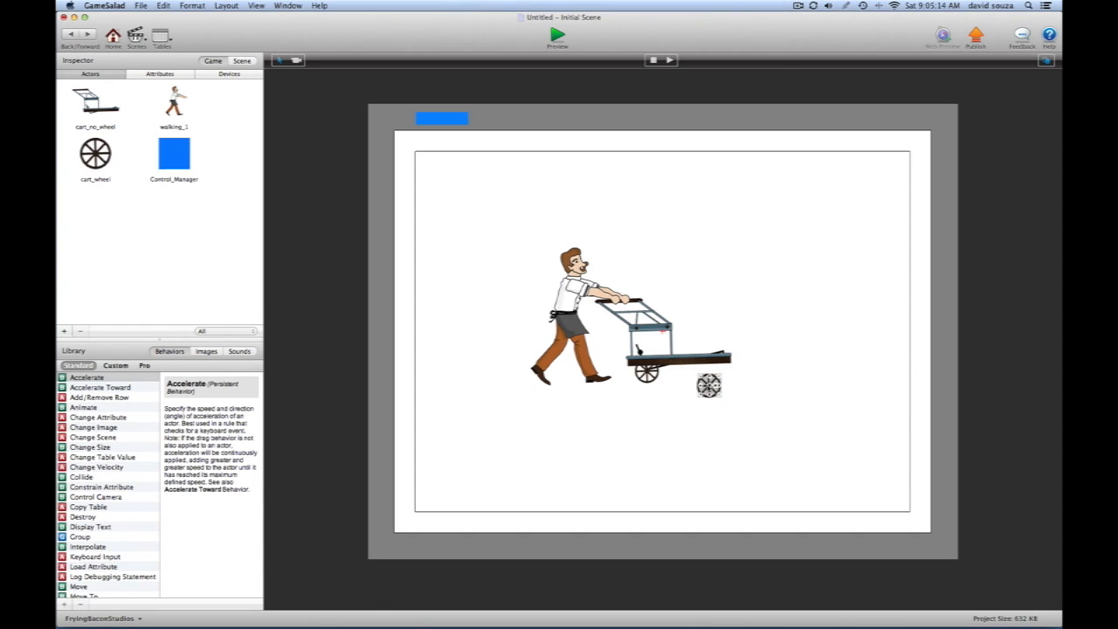
drag(708, 390, 716, 370)
click(766, 442)
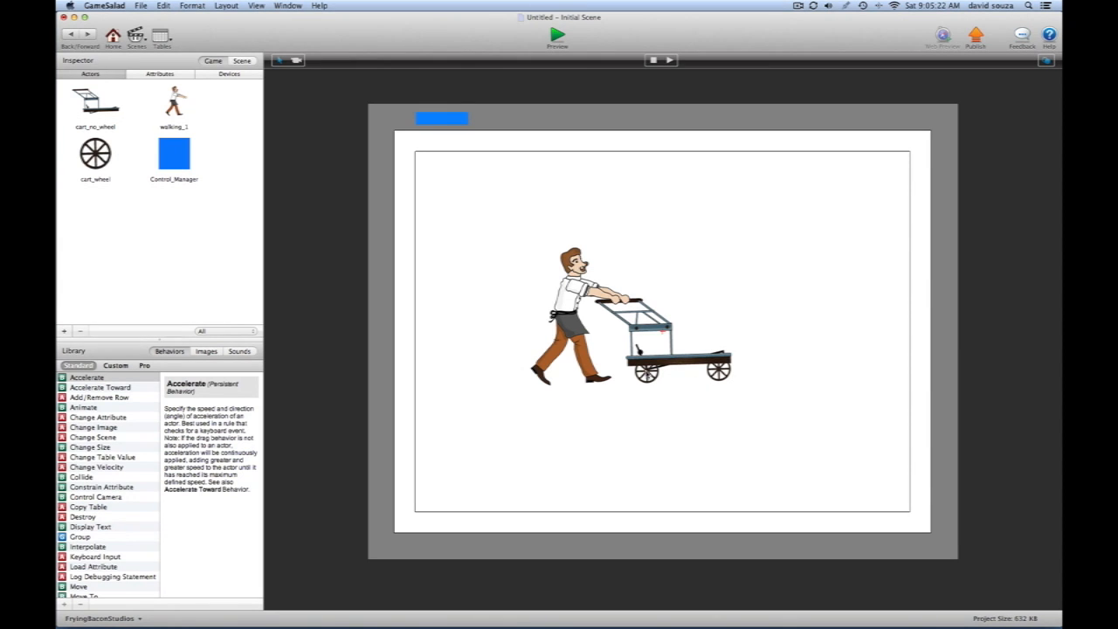
Unlock the placed rear cart_wheel actor nearest the man and set its position to X 482 and Y 309
double_click(646, 372)
click(671, 301)
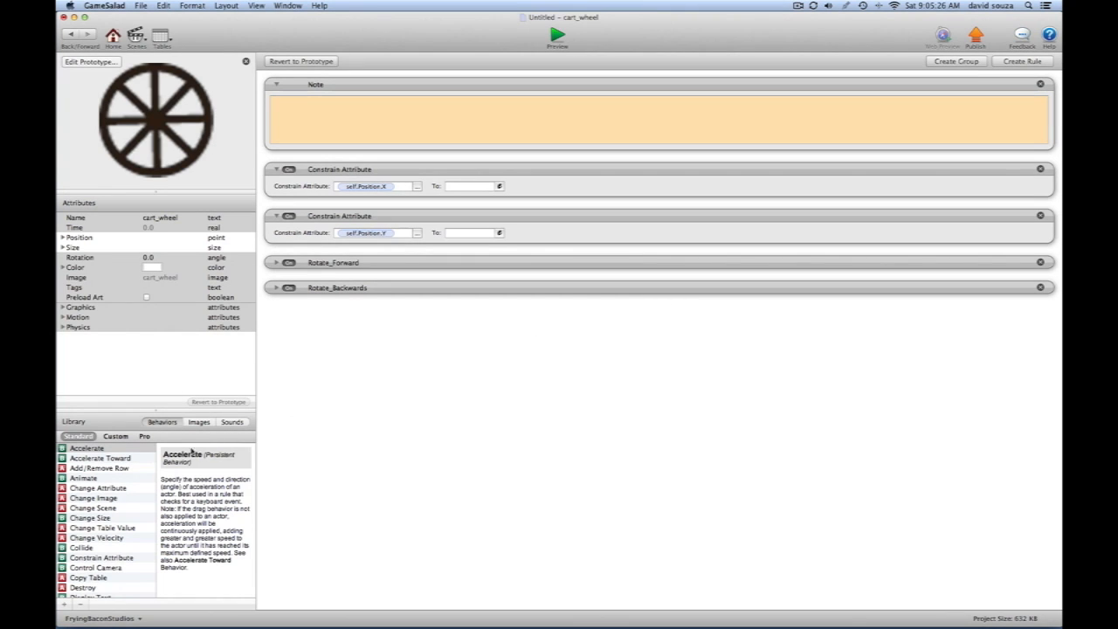
click(63, 237)
double_click(167, 248)
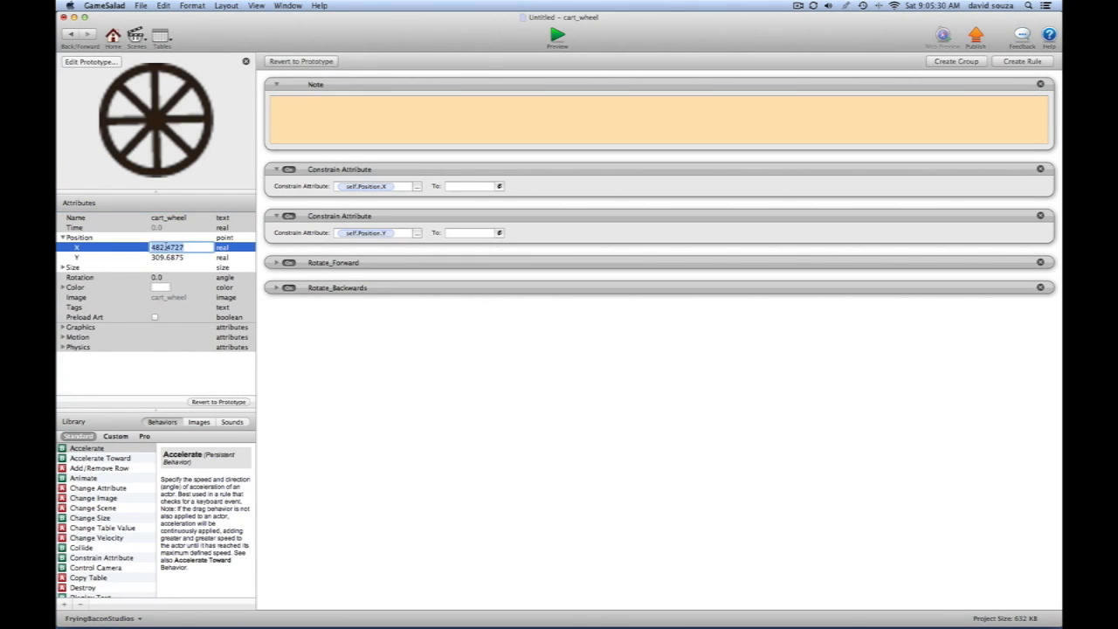
text(482)
key(Tab)
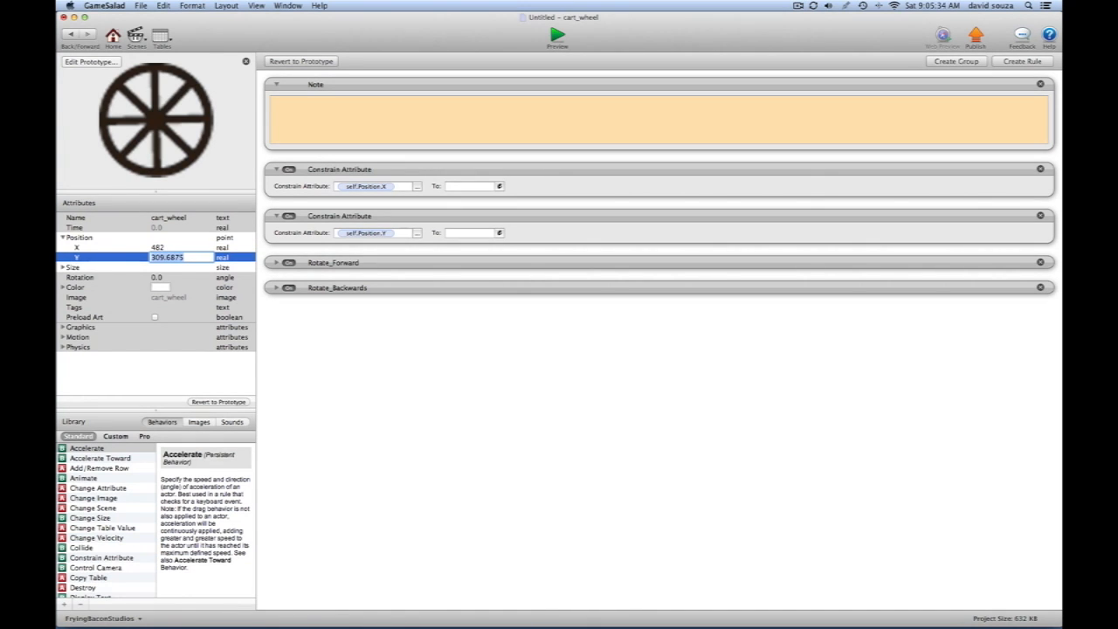
text(309)
key(Tab)
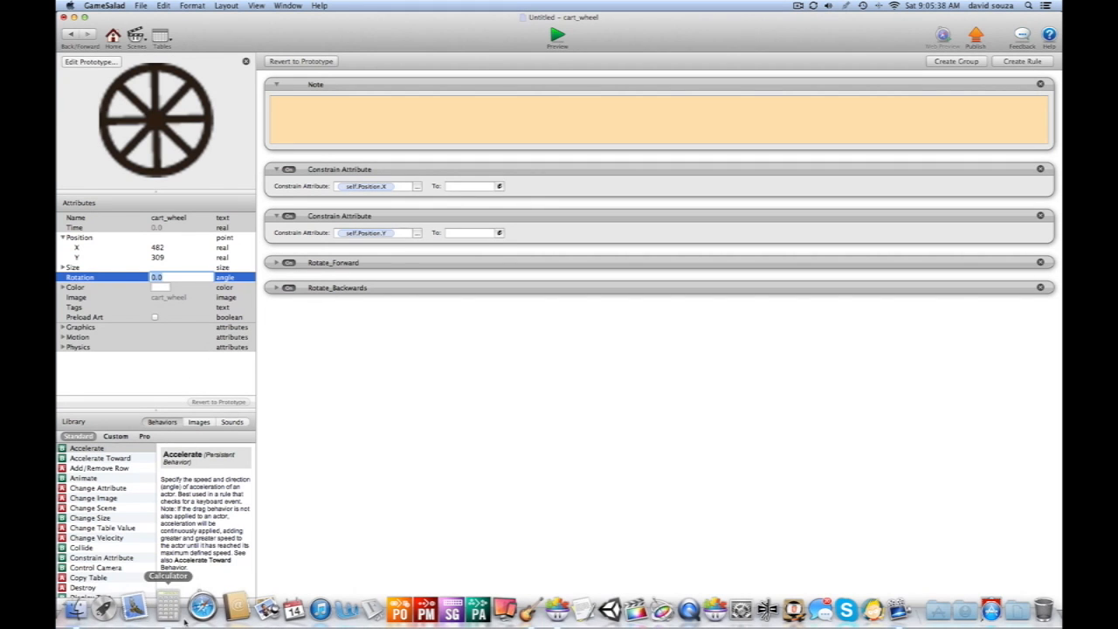
Calculate 513 - 482 in Calculator and record the wheel's horizontal offset as "X -31", followed by "Y", in the GameSalad actor's note
click(184, 620)
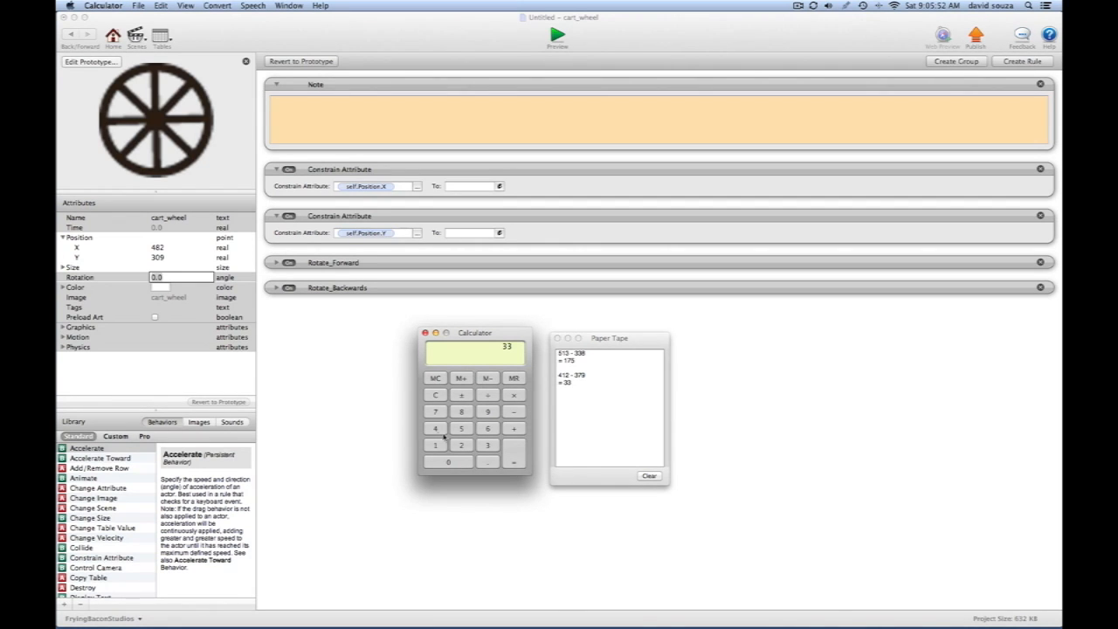
text(1)
click(514, 411)
click(435, 428)
click(461, 412)
click(461, 446)
click(515, 456)
click(309, 106)
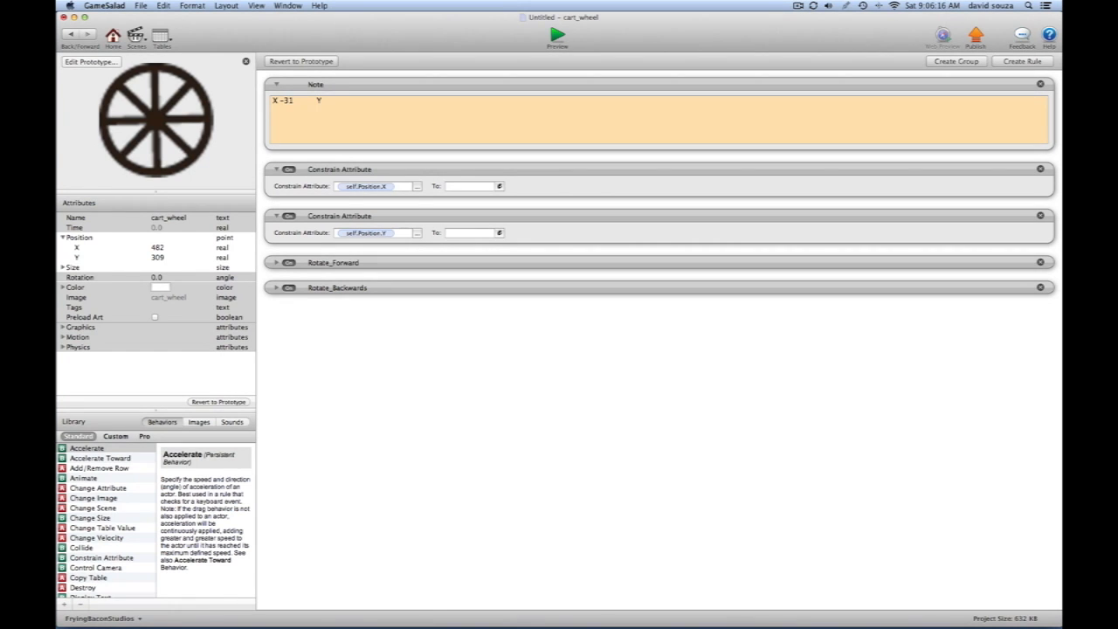
Calculate 379 - 309 in Calculator and complete the vertical offset in the GameSalad actor's note as "Y-70"
text(-)
mouse_move(224, 621)
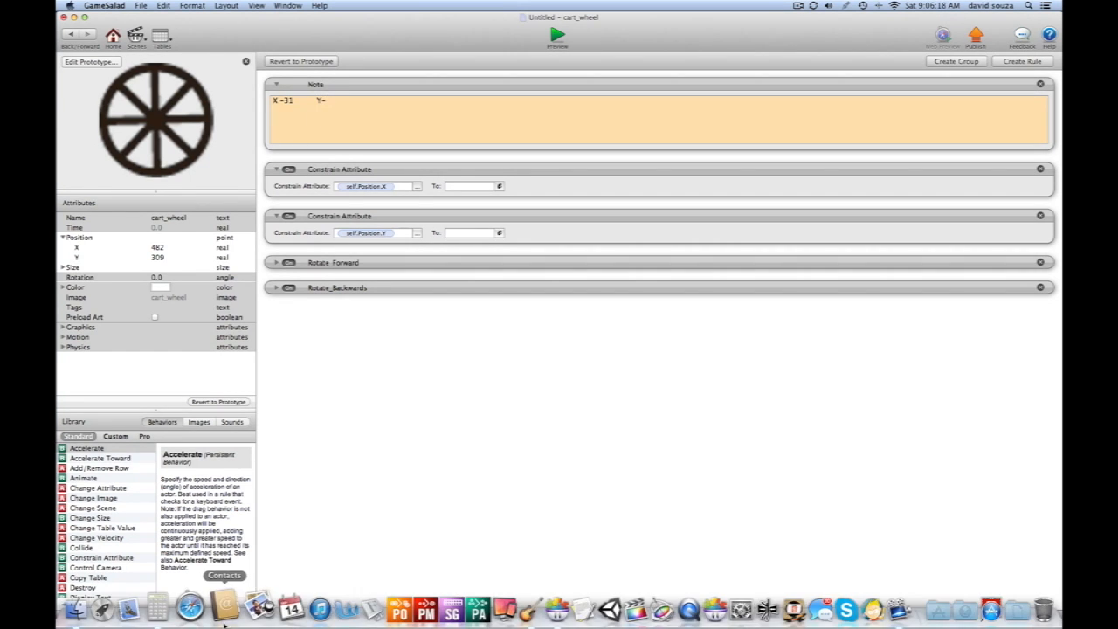
click(157, 608)
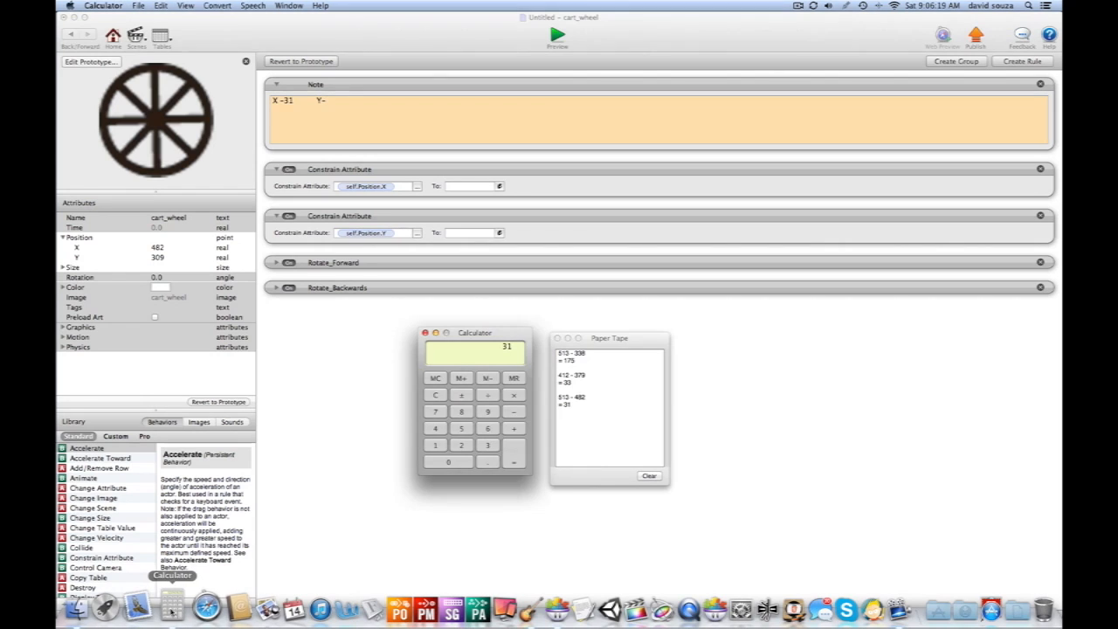
click(437, 395)
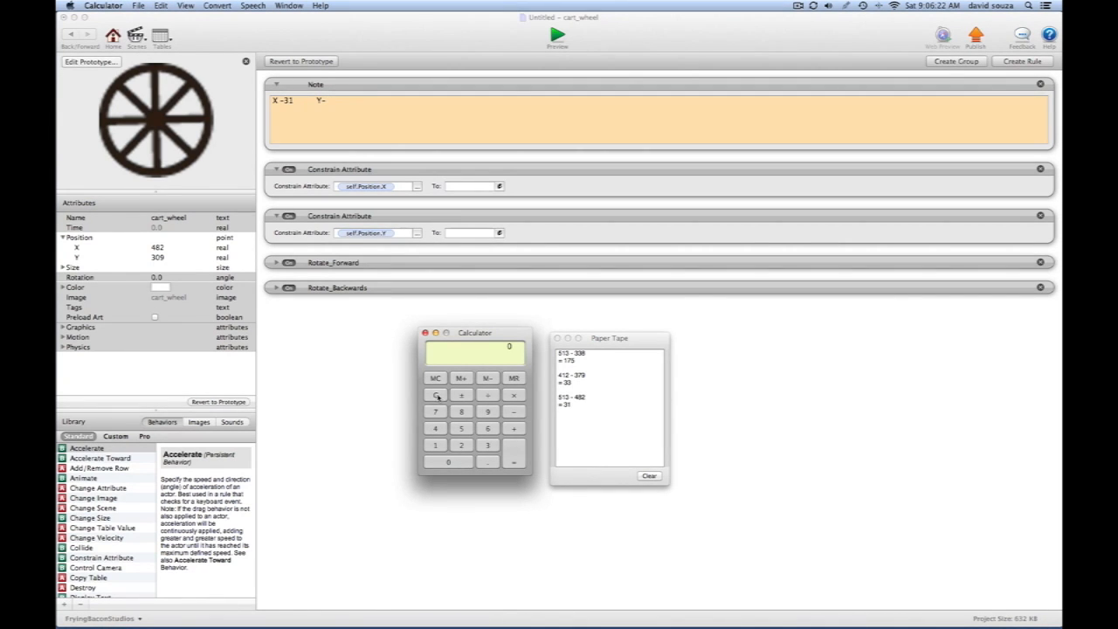
click(487, 446)
click(514, 412)
click(487, 445)
click(447, 462)
click(487, 415)
click(518, 461)
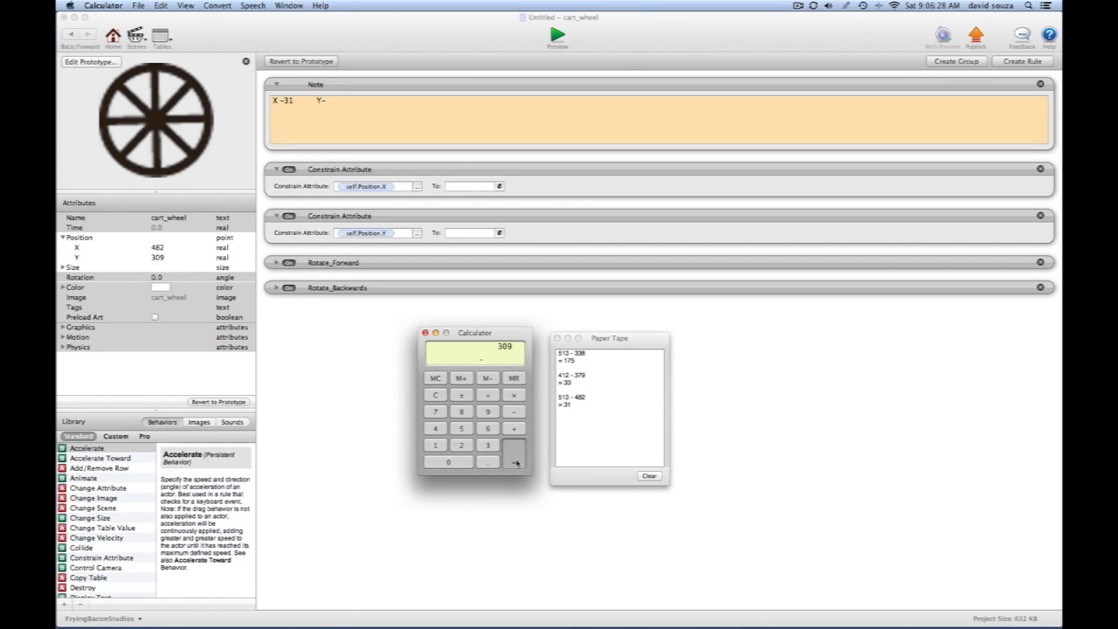
click(344, 103)
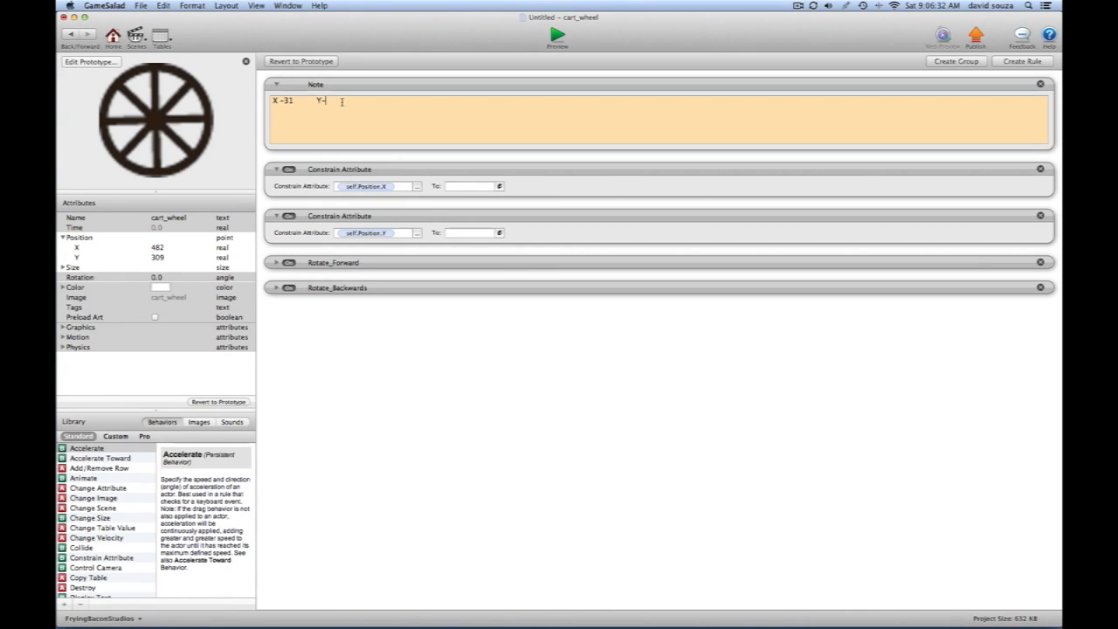
text(70)
Constrain the rear cart_wheel's self.Position.X to the expression scene.Background.cart_no_wheel.Position.X -31
click(497, 187)
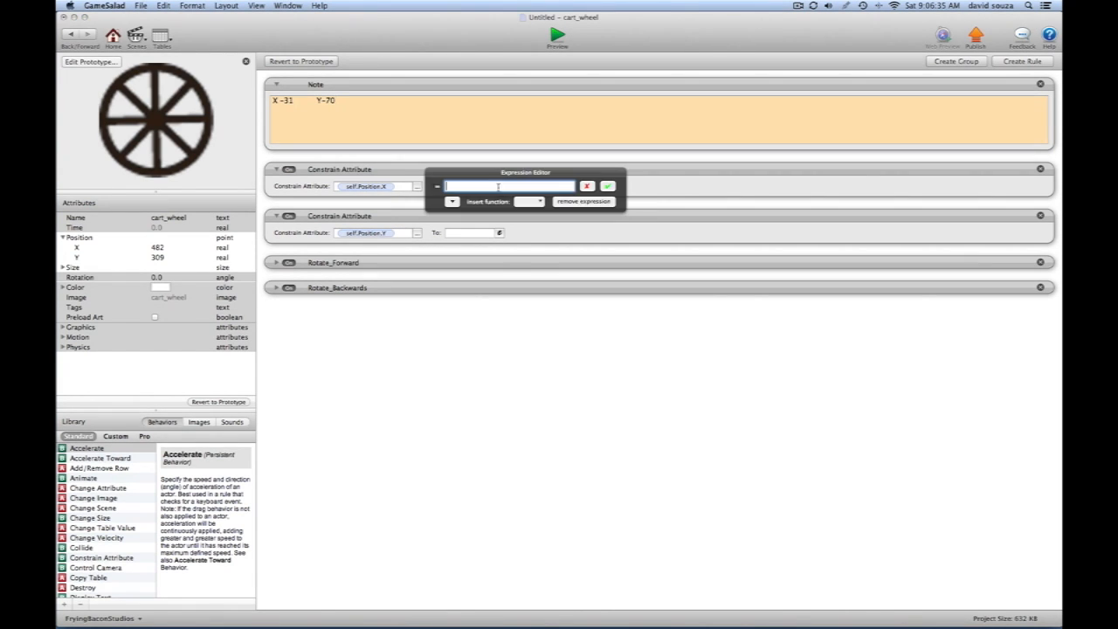
click(452, 202)
click(458, 225)
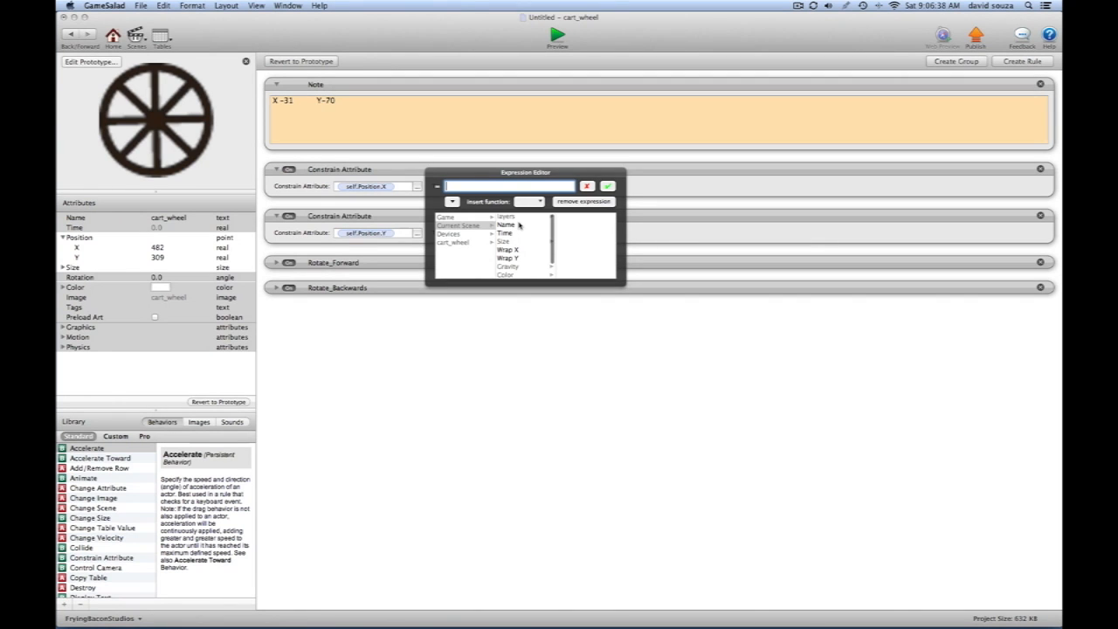
click(506, 217)
click(559, 217)
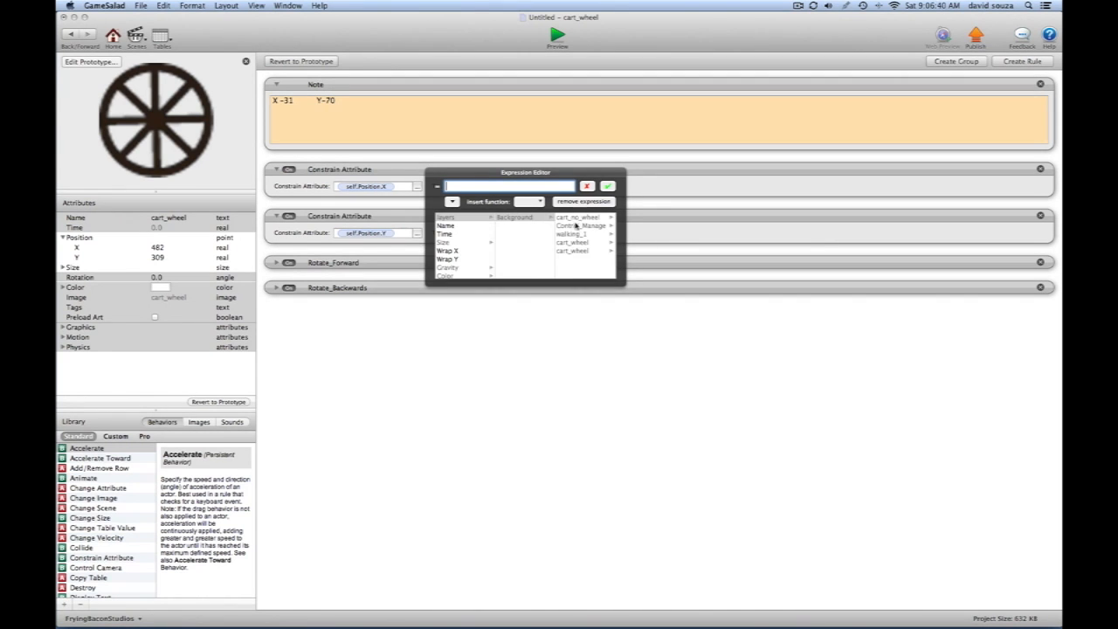
click(574, 218)
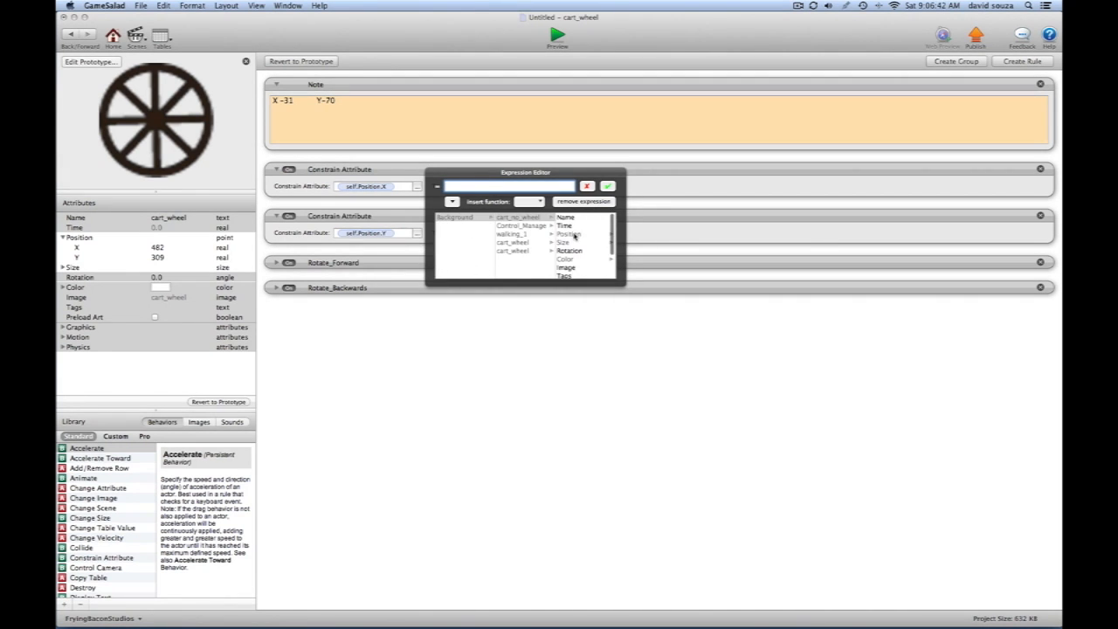
click(573, 234)
click(567, 218)
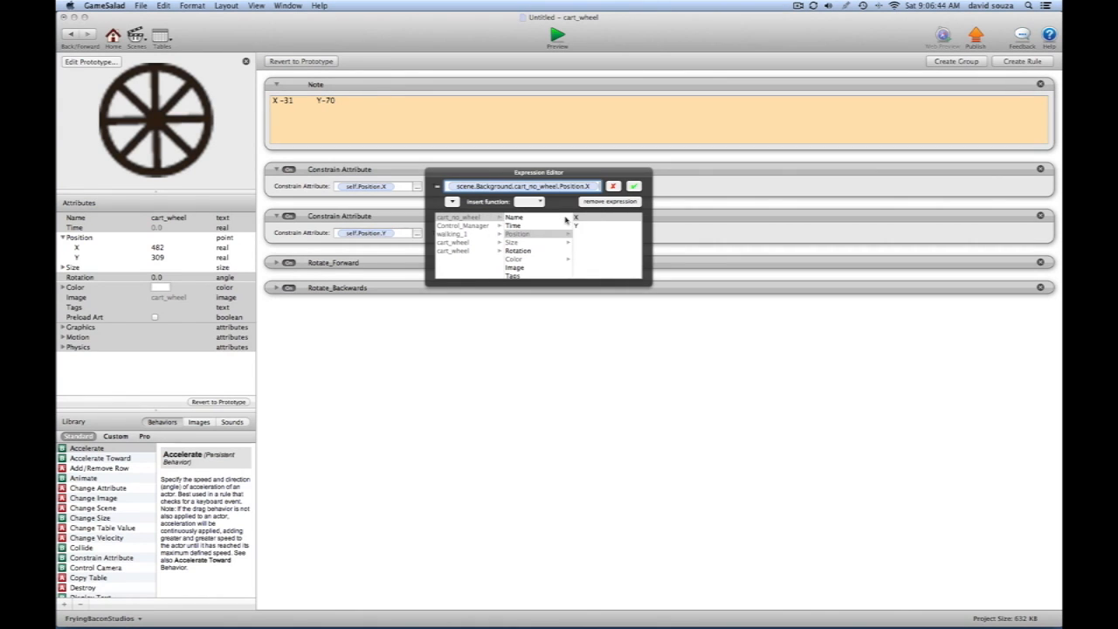
text(-31)
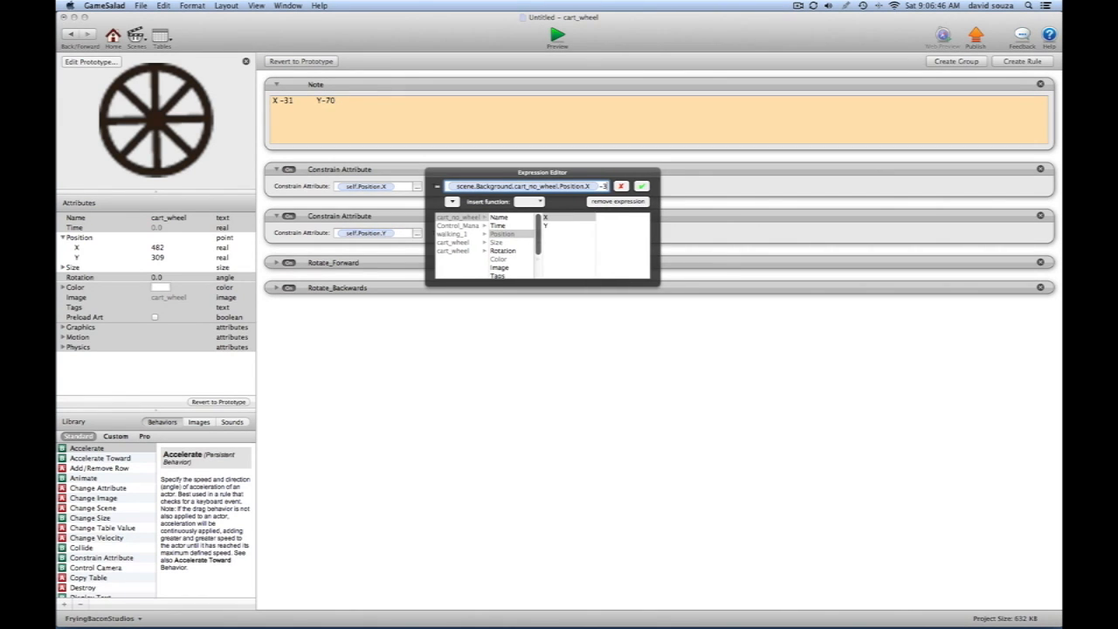
click(646, 186)
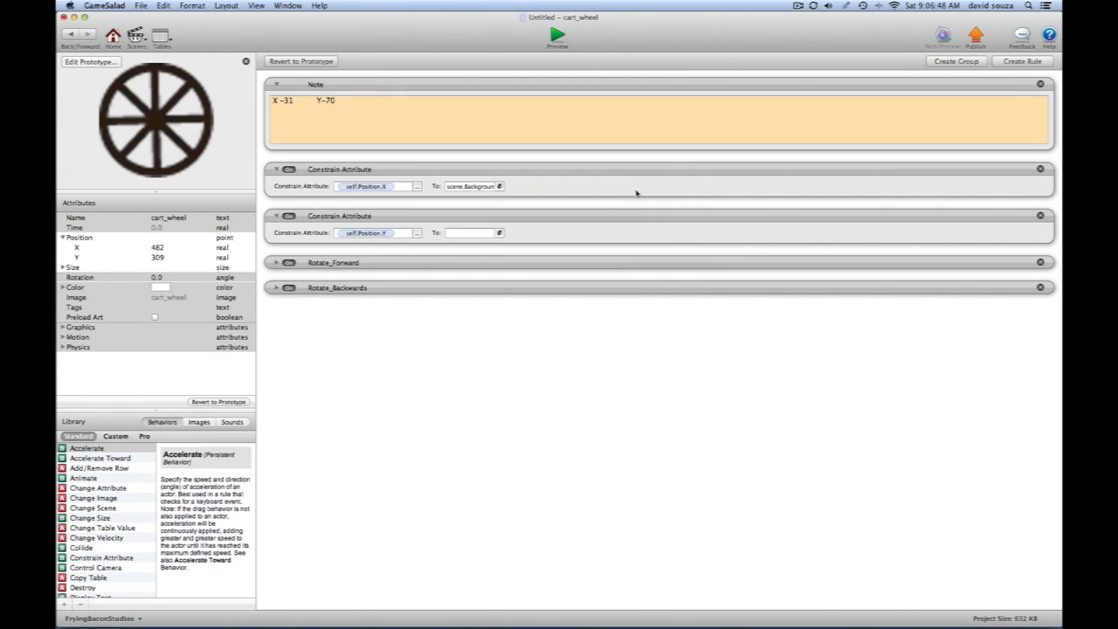
Constrain the rear cart_wheel's self.Position.Y to the expression scene.Background.cart_no_wheel.Position.Y -70
click(497, 233)
click(452, 248)
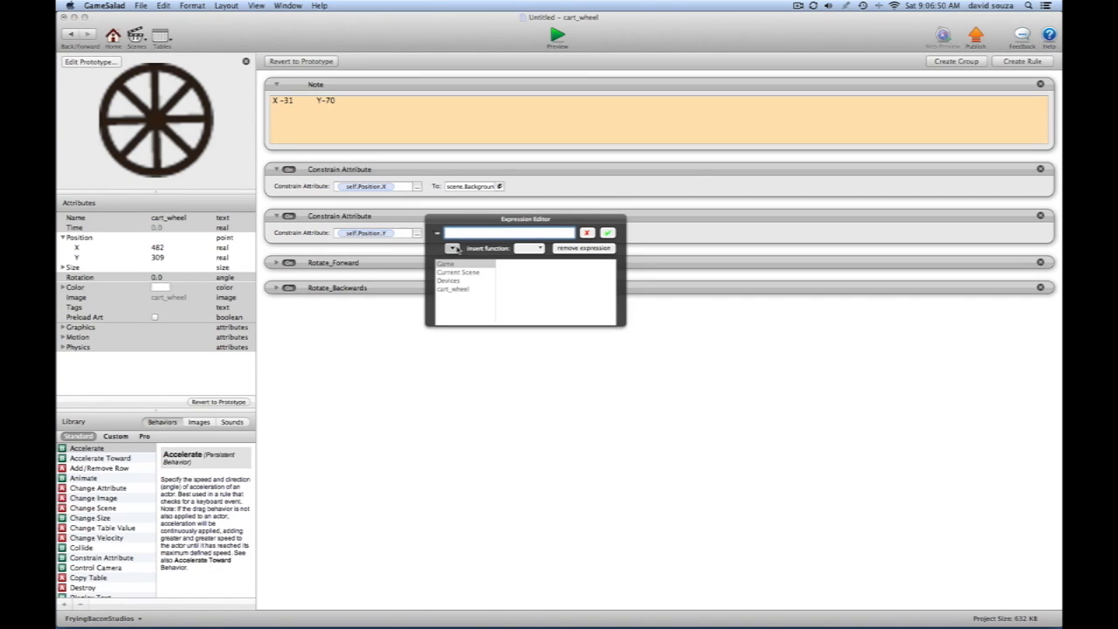
click(456, 271)
click(511, 263)
click(572, 263)
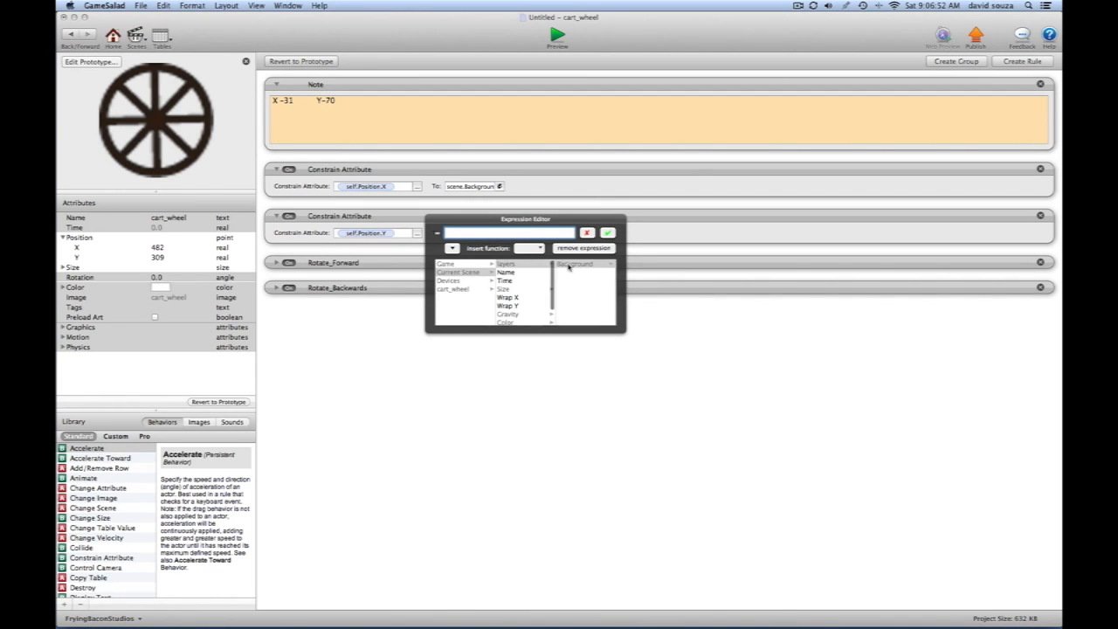
click(579, 264)
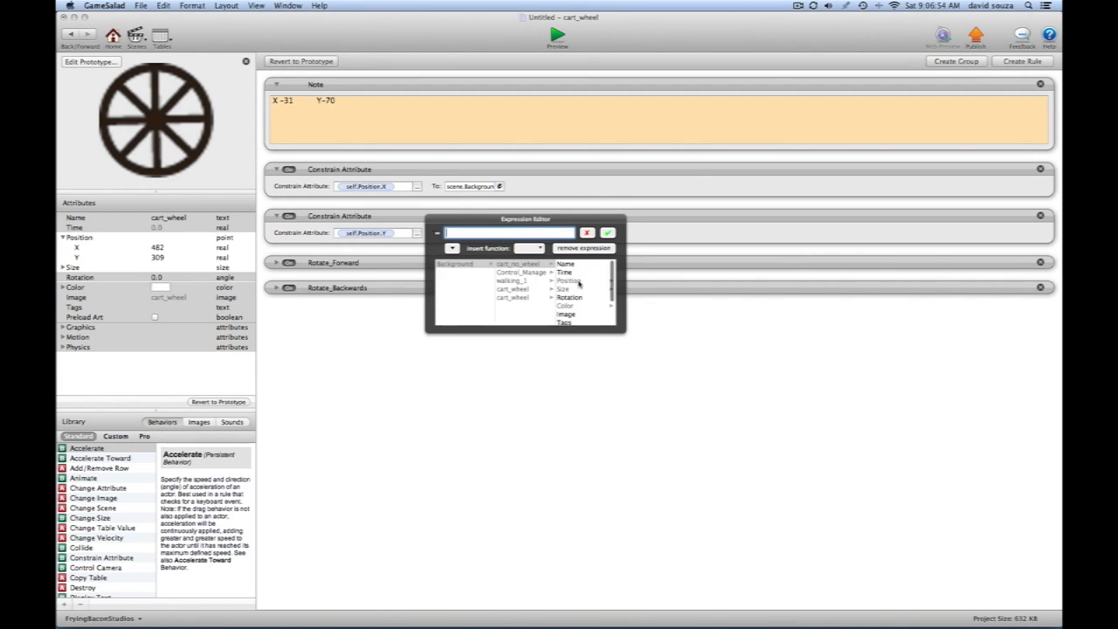
click(580, 281)
click(571, 274)
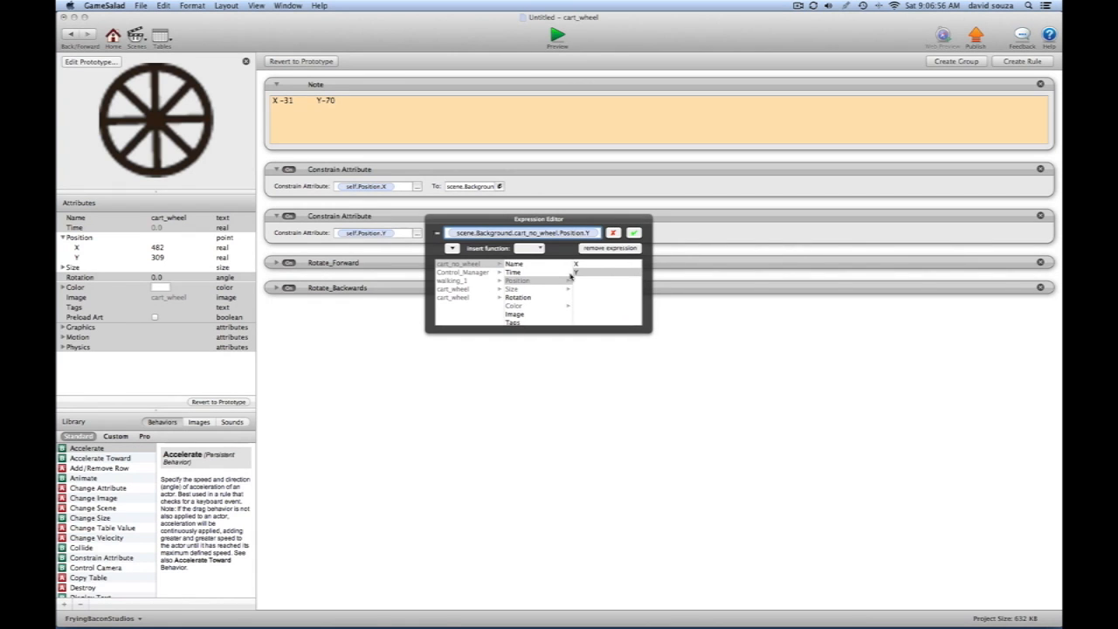
text(-70)
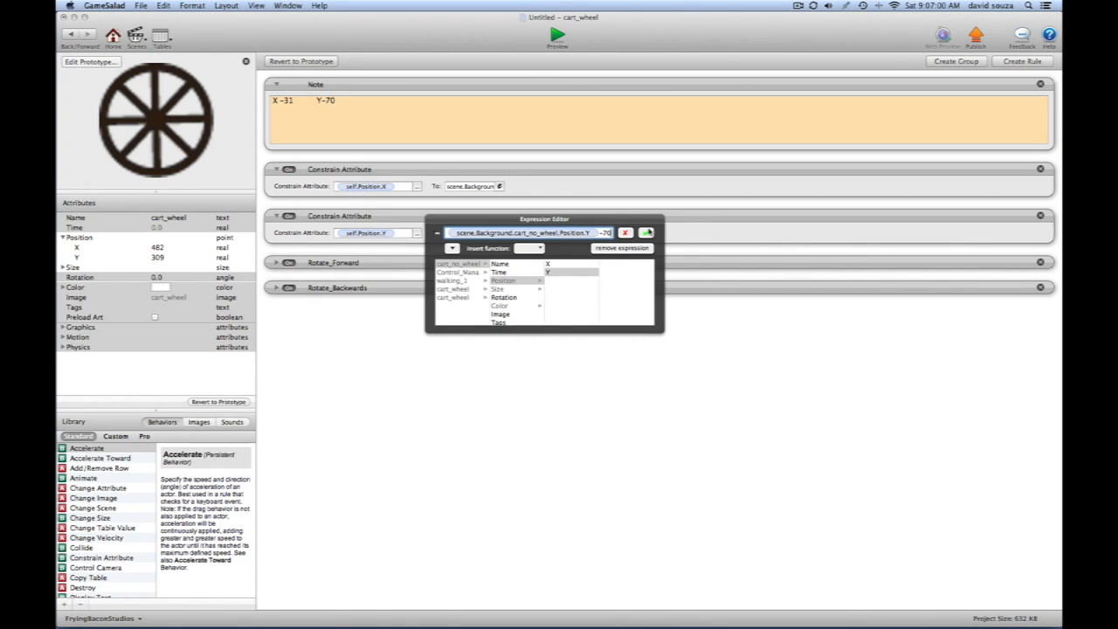
click(646, 233)
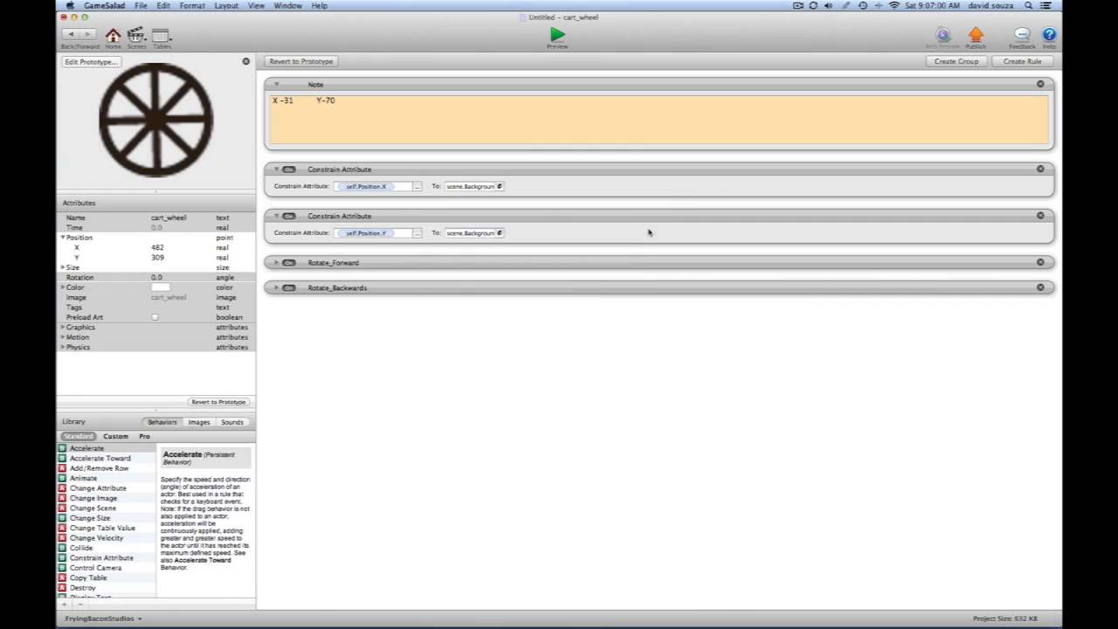
Return to the scene and open the placed front cart_wheel actor, the one farthest from the man
click(70, 36)
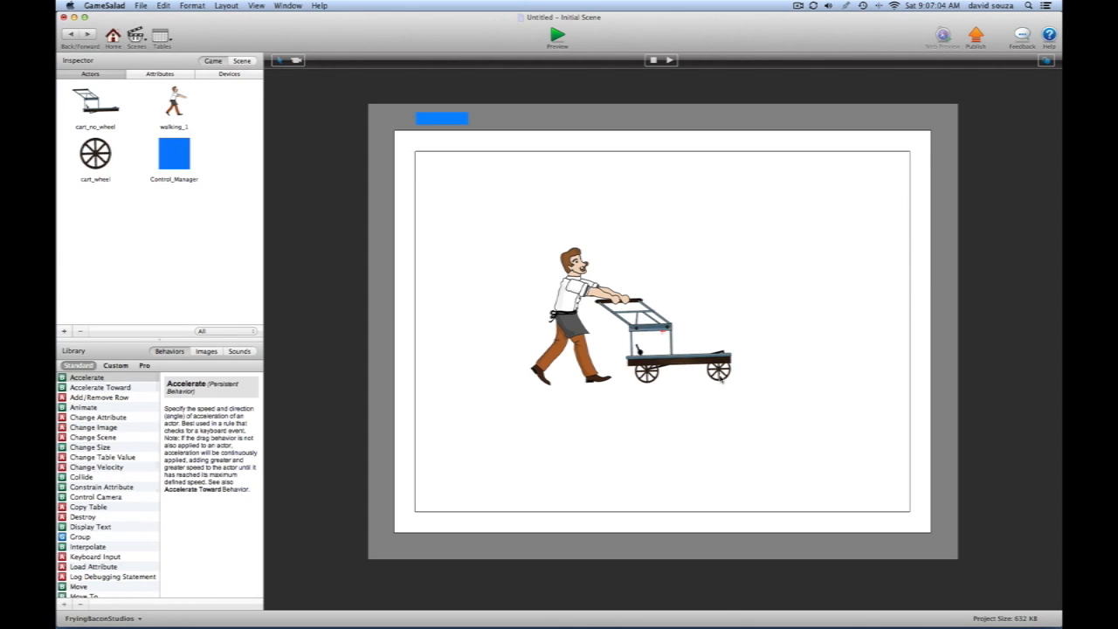
double_click(719, 368)
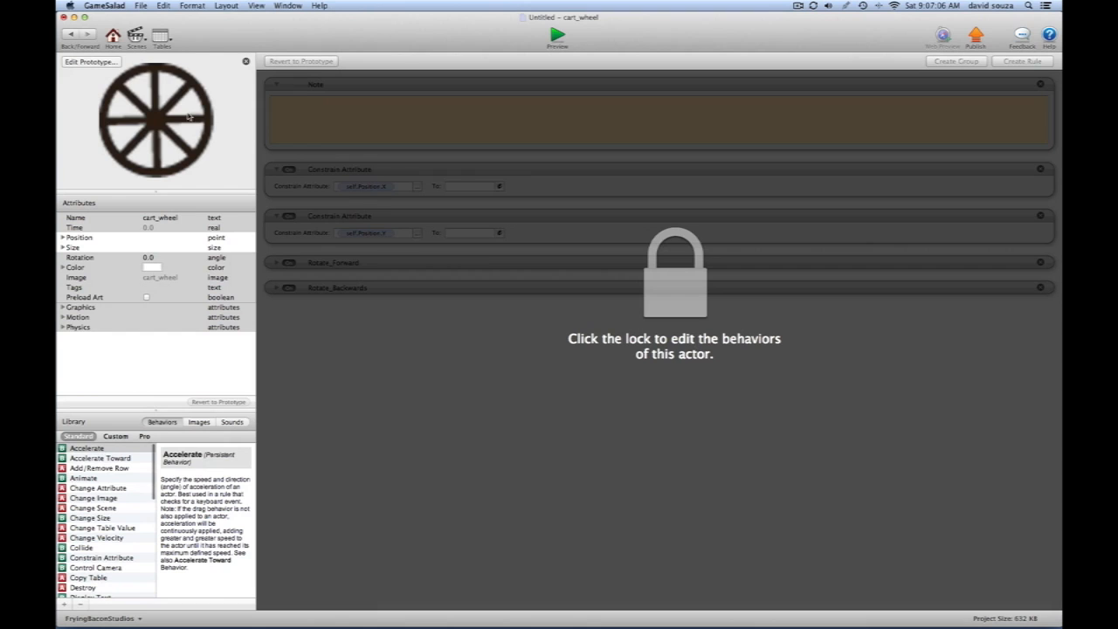
click(98, 62)
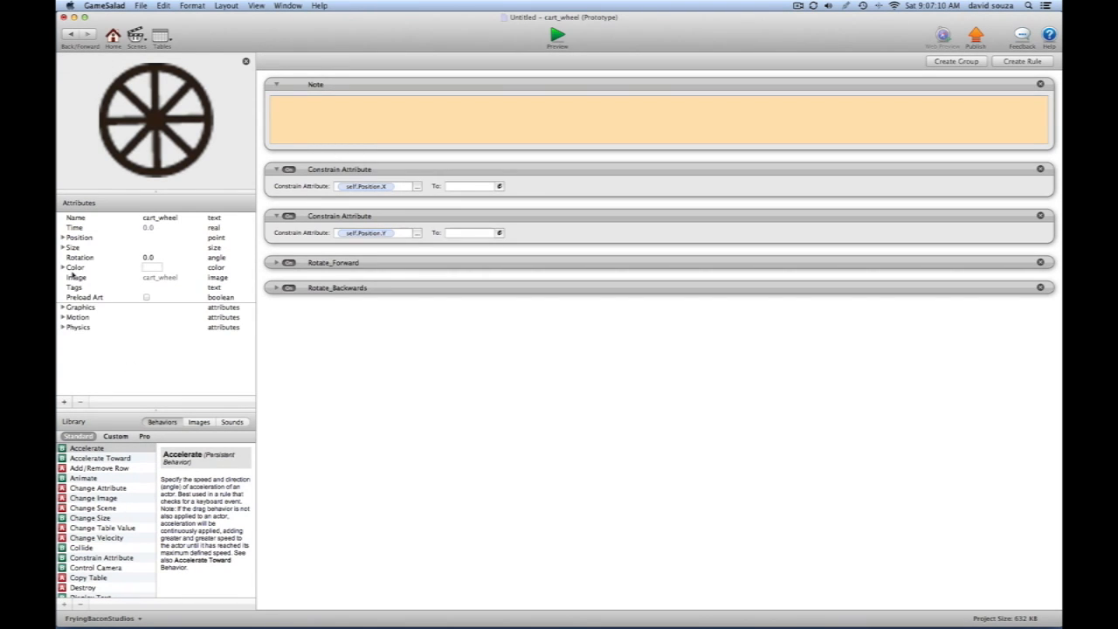
click(63, 238)
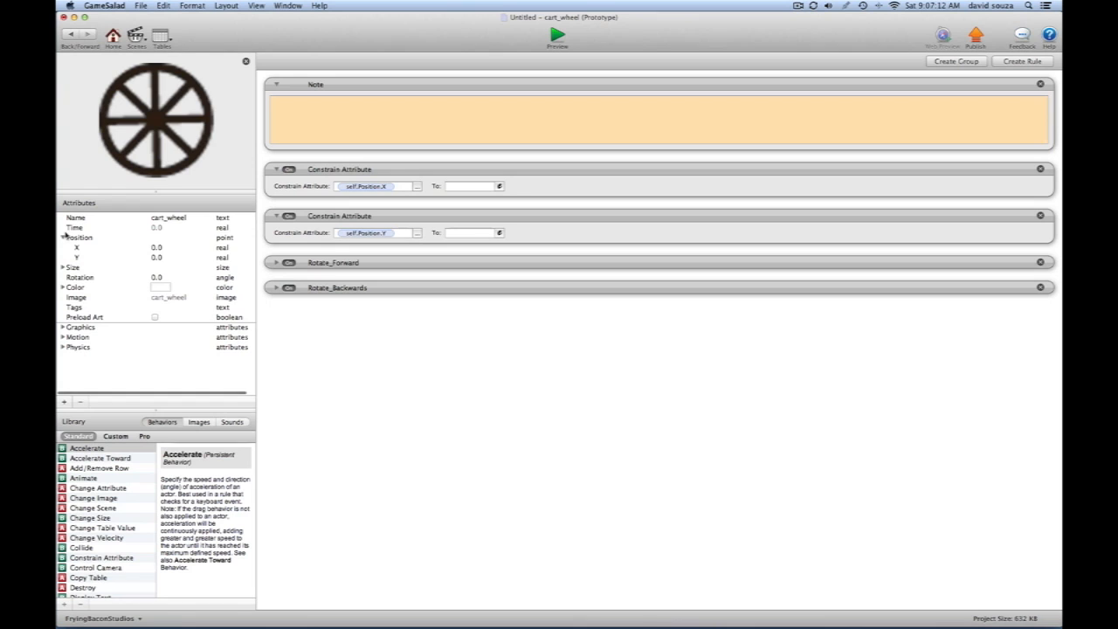
click(63, 237)
click(70, 35)
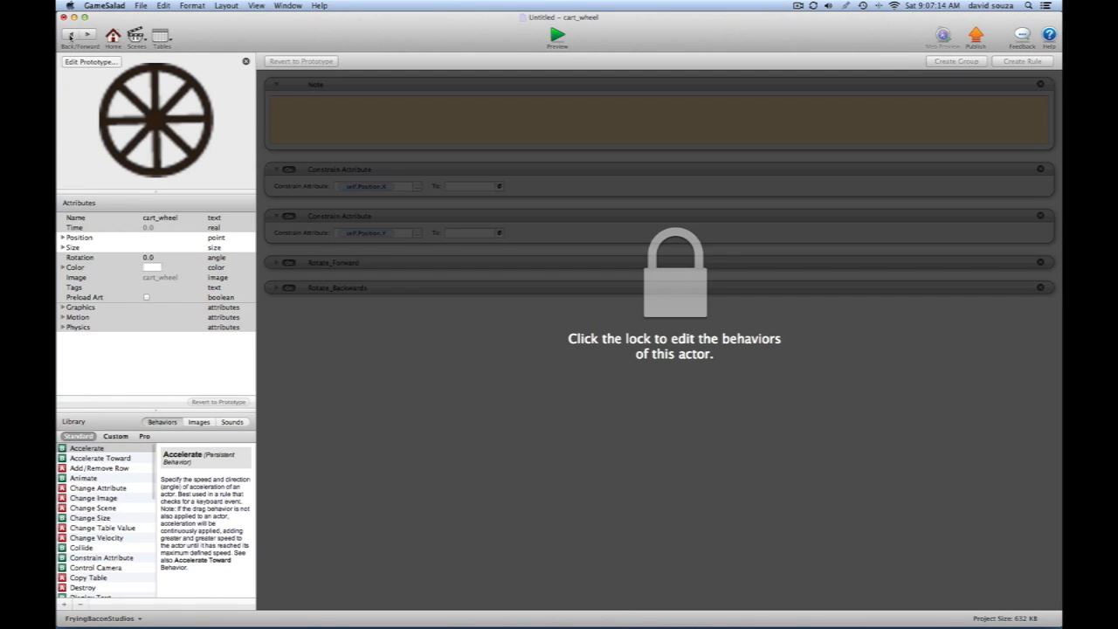
Unlock the placed front cart_wheel actor and set its position to X 619 and Y 313
click(677, 297)
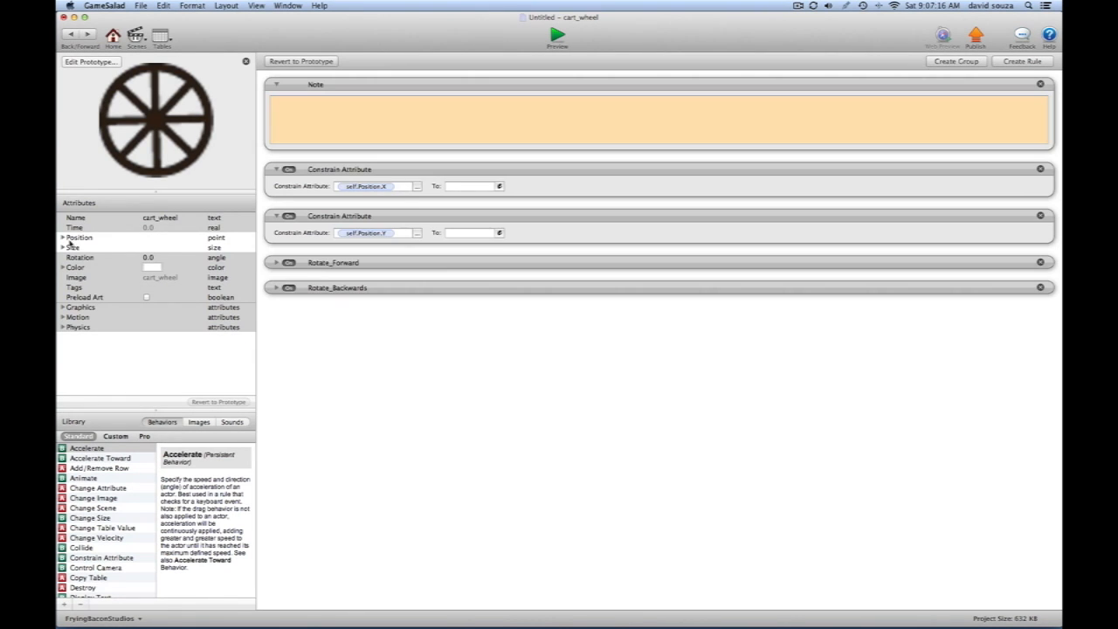
click(63, 238)
click(164, 247)
click(164, 247)
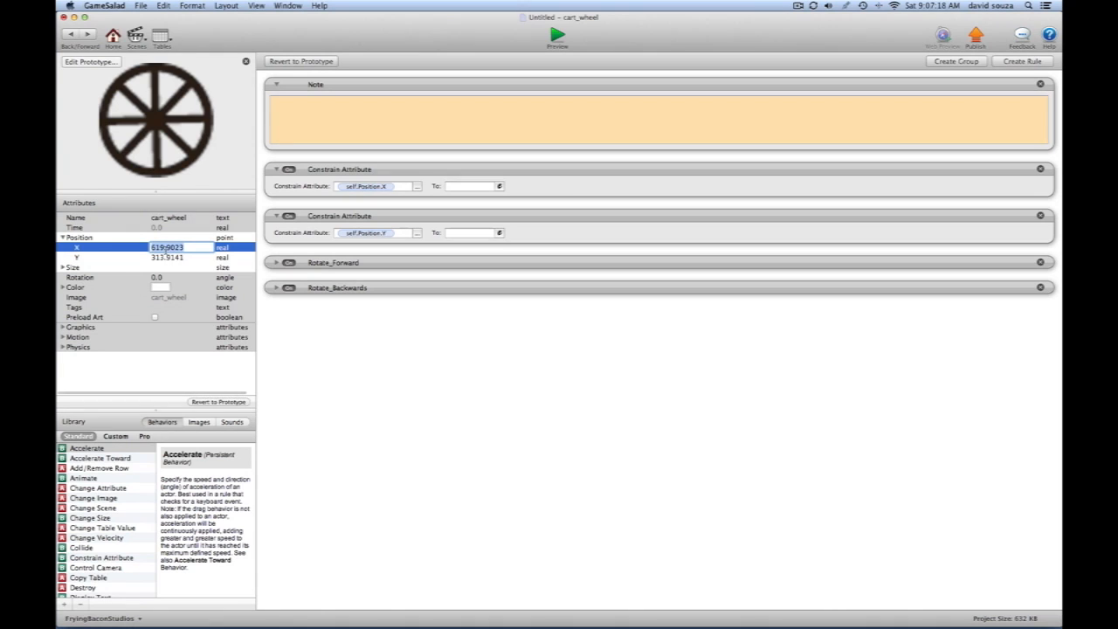
text(6)
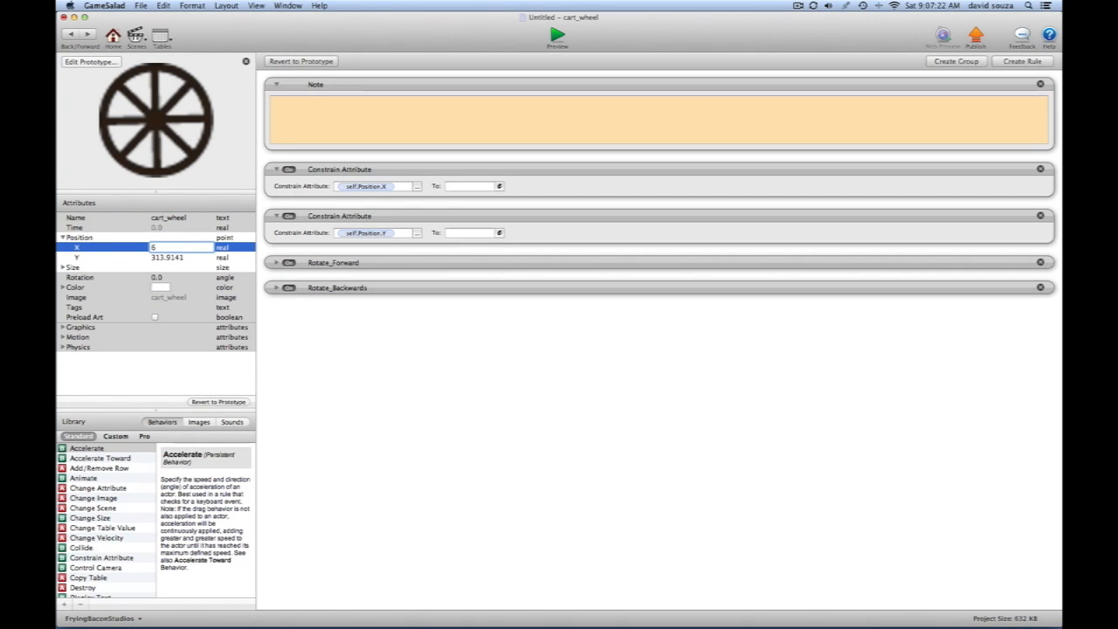
text(019)
key(Tab)
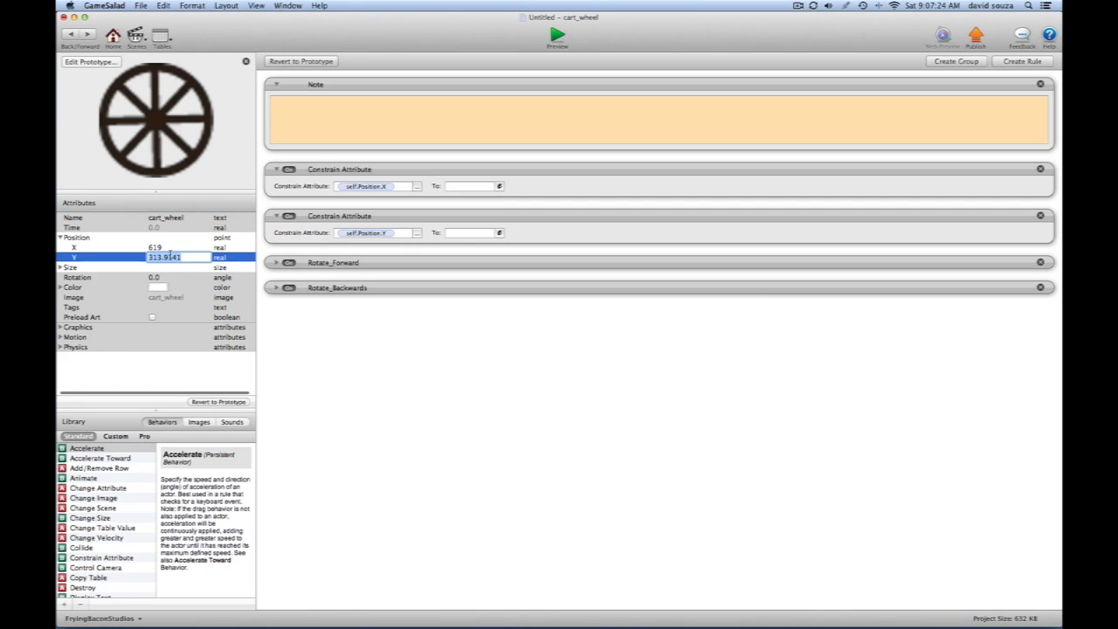
text(313)
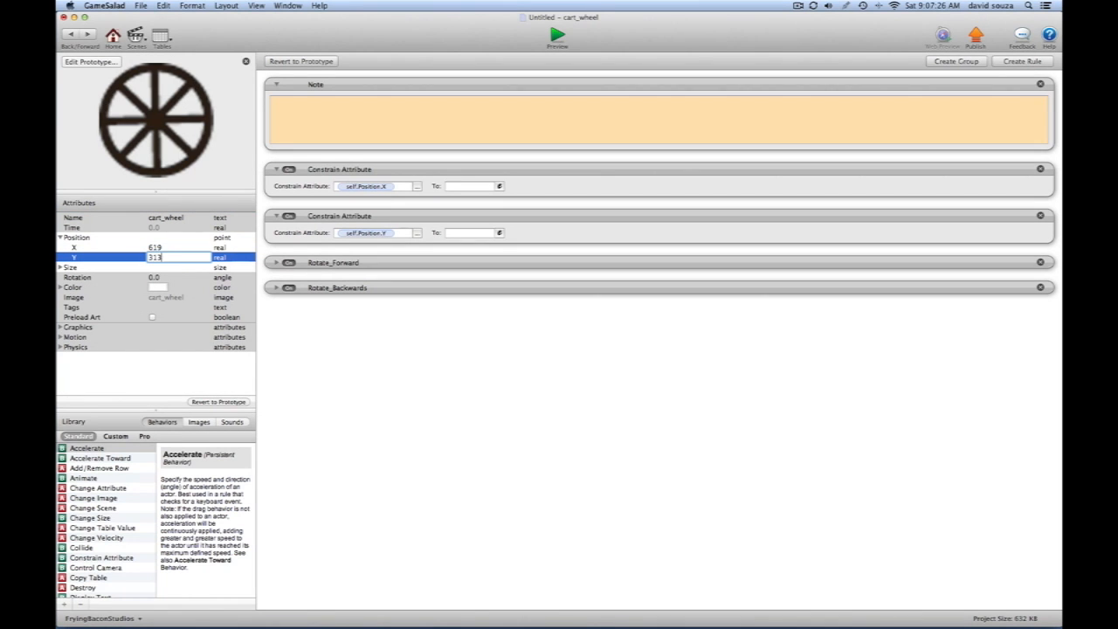
key(Tab)
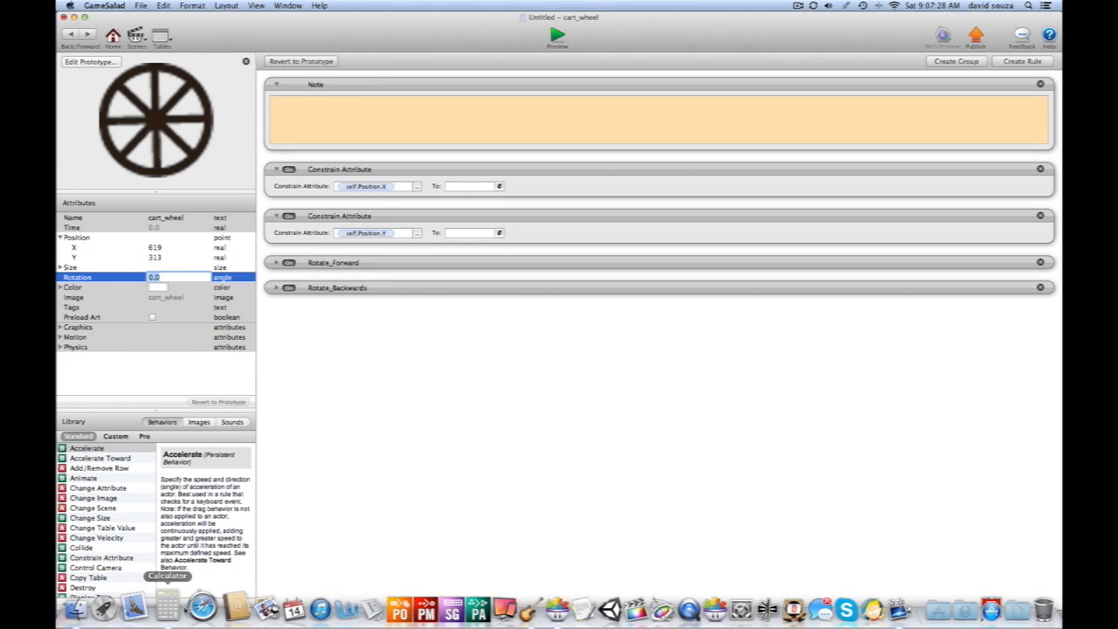
click(167, 607)
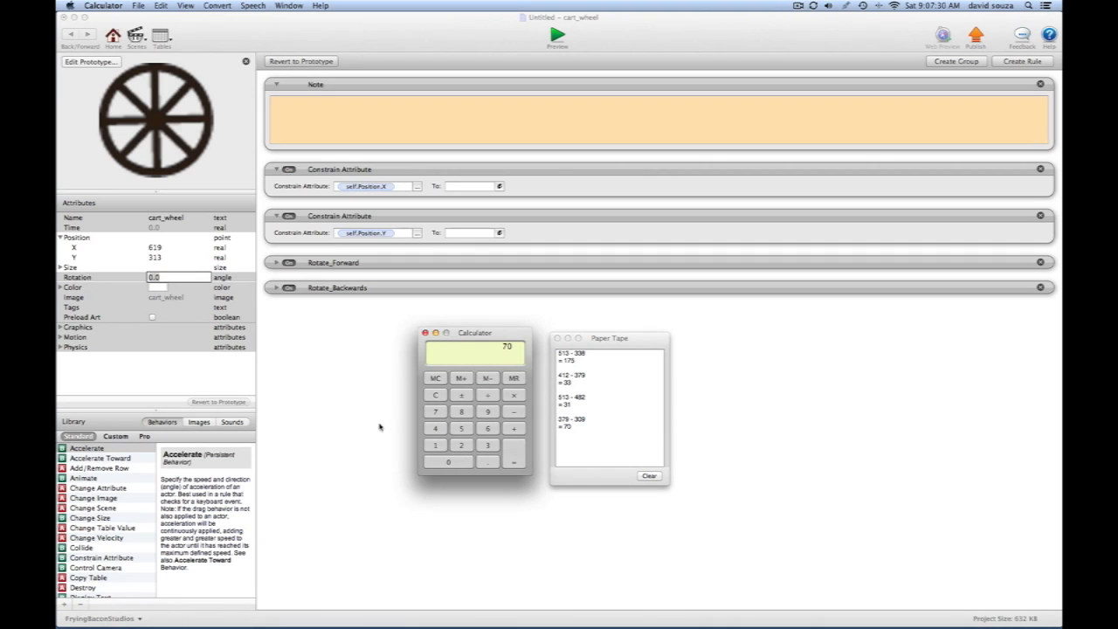
click(437, 396)
click(462, 428)
click(435, 445)
click(486, 445)
Calculate 619 - 513 in Calculator and record X+106 in the front cart_wheel's note, followed by the start of the Y entry
click(308, 111)
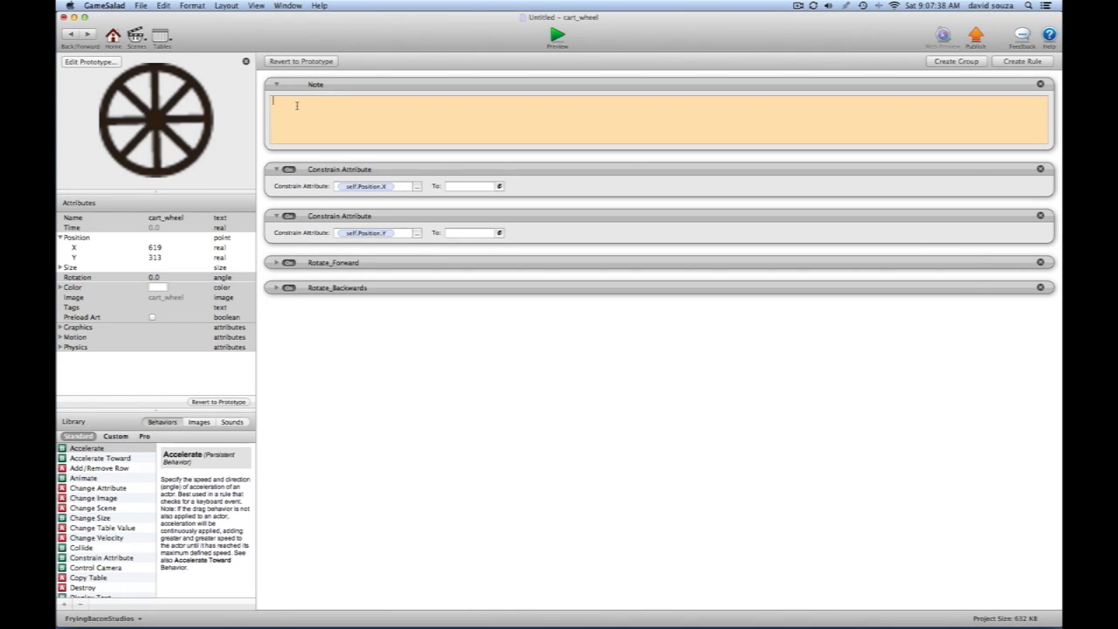
text(X+)
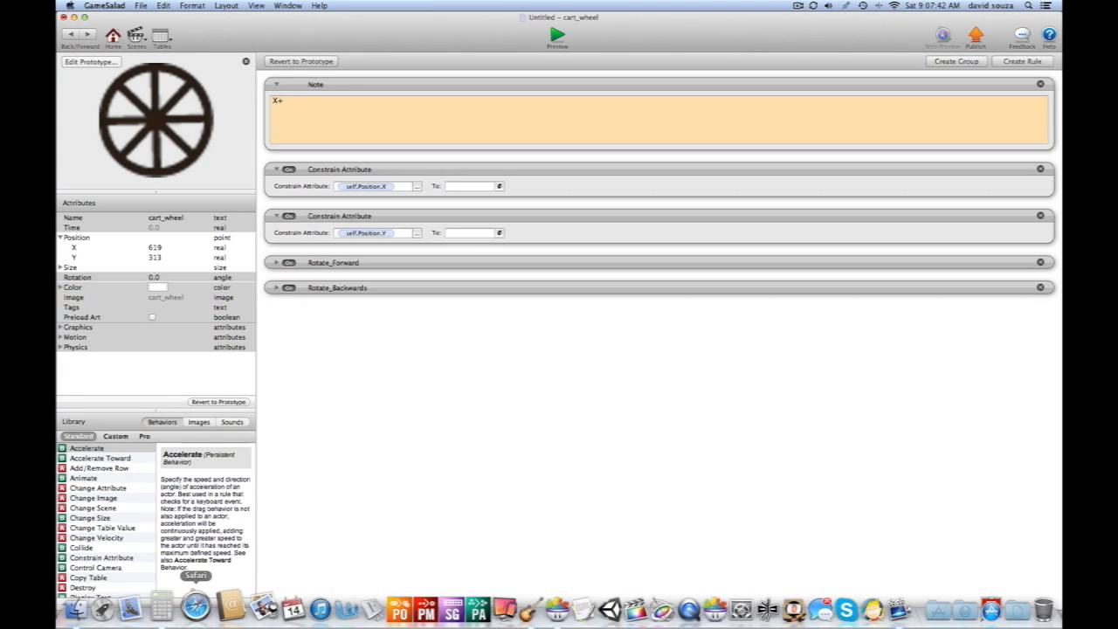
click(197, 608)
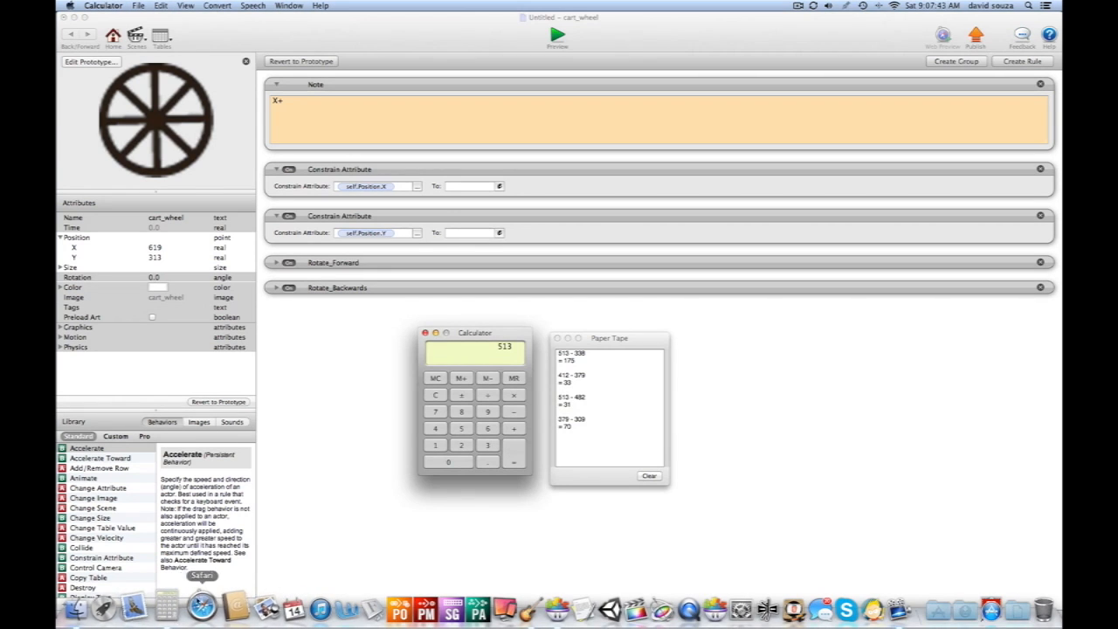
click(436, 394)
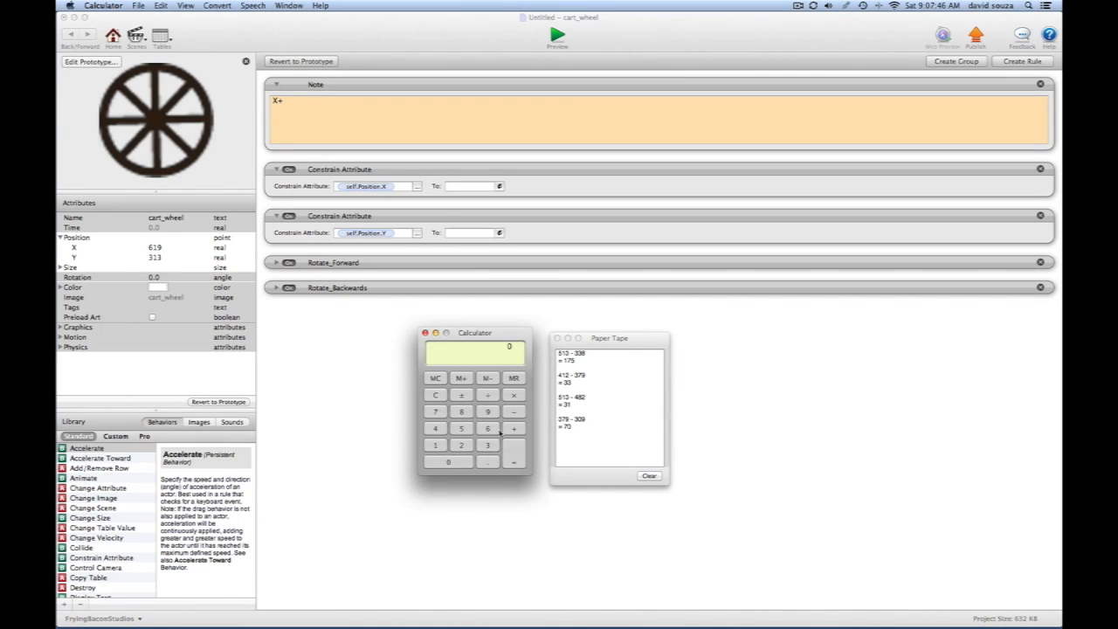
text(619 -51)
click(486, 446)
key(Return)
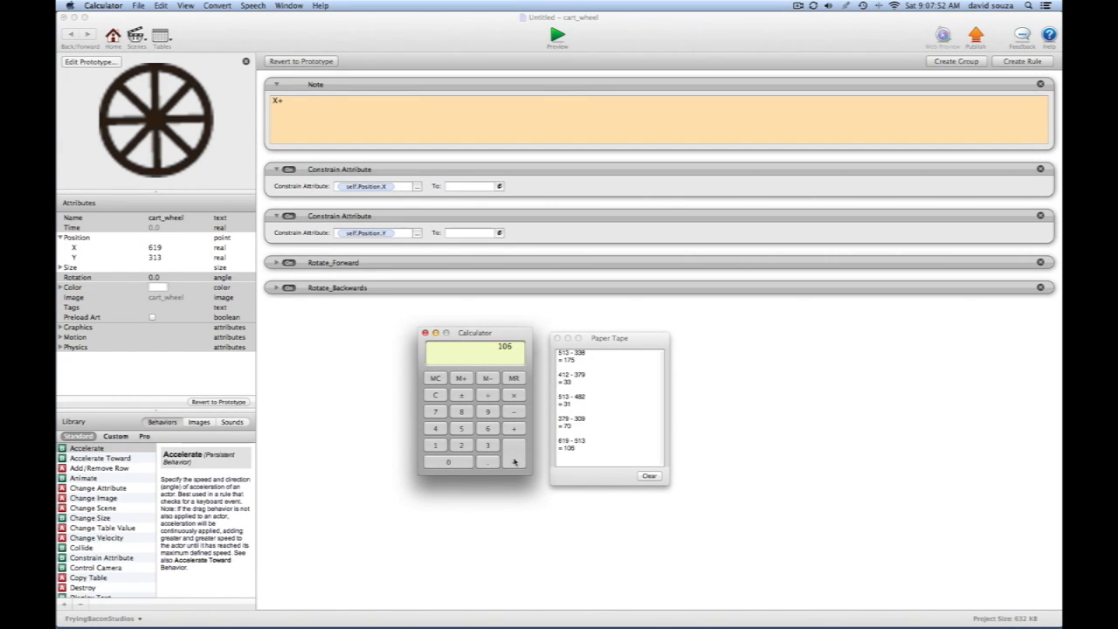
click(303, 104)
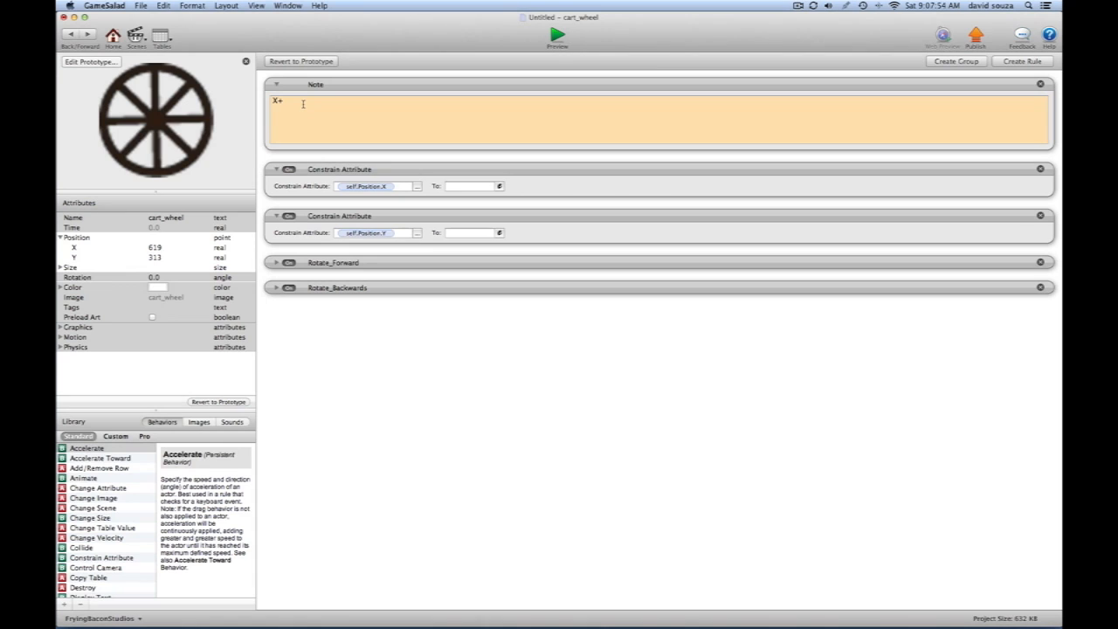
text(106     Y-)
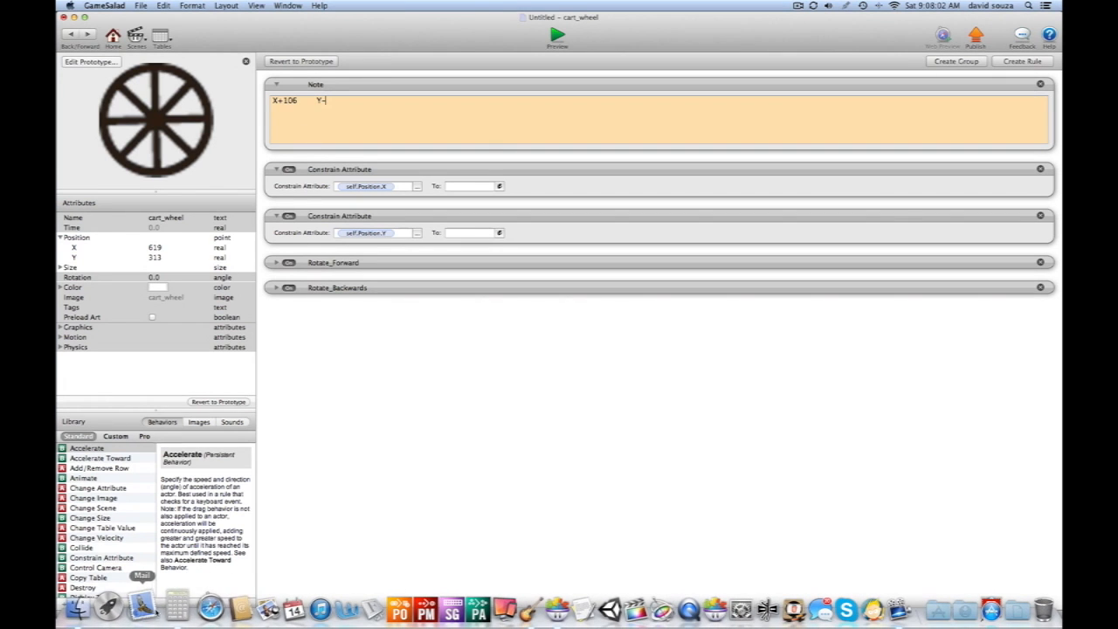
Calculate 379 - 313 in Calculator and complete the Y offset in the front cart_wheel's note as Y-66
click(219, 611)
click(435, 395)
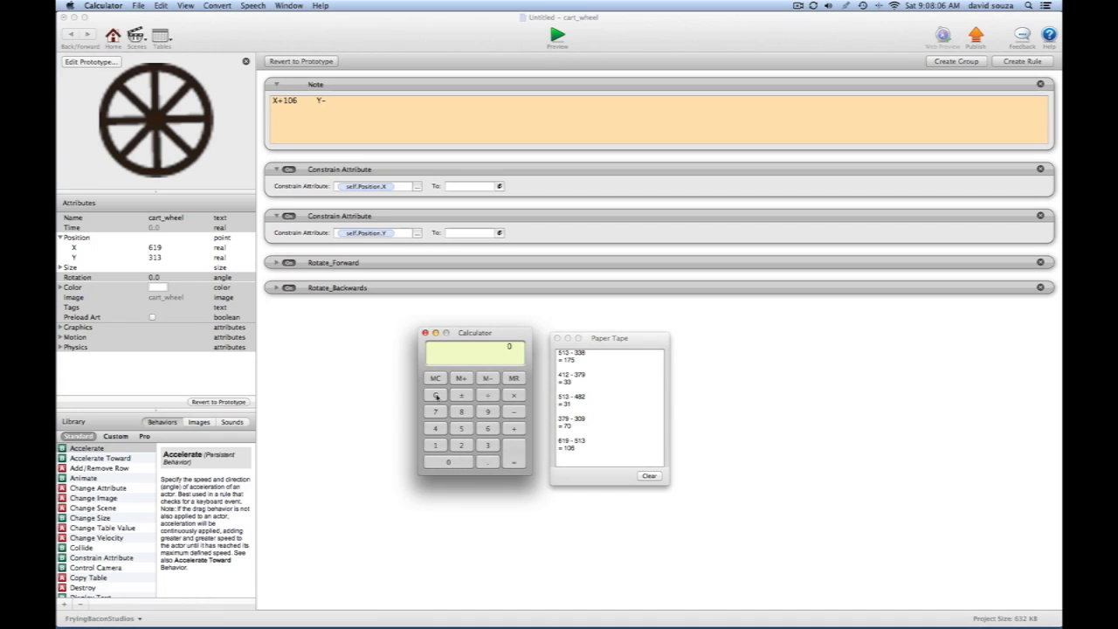
click(484, 445)
click(435, 412)
click(487, 412)
click(518, 413)
click(489, 445)
click(336, 100)
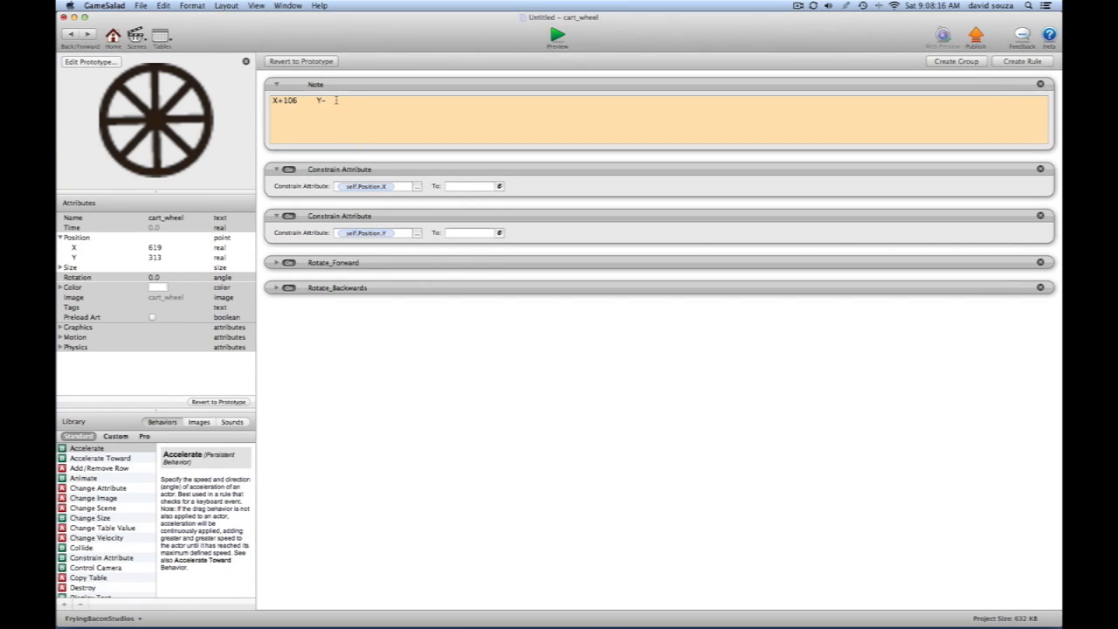
text(66)
Constrain the front cart_wheel's self.Position.X to the expression scene.Background.cart_no_wheel.Position.X -106
click(500, 186)
click(453, 202)
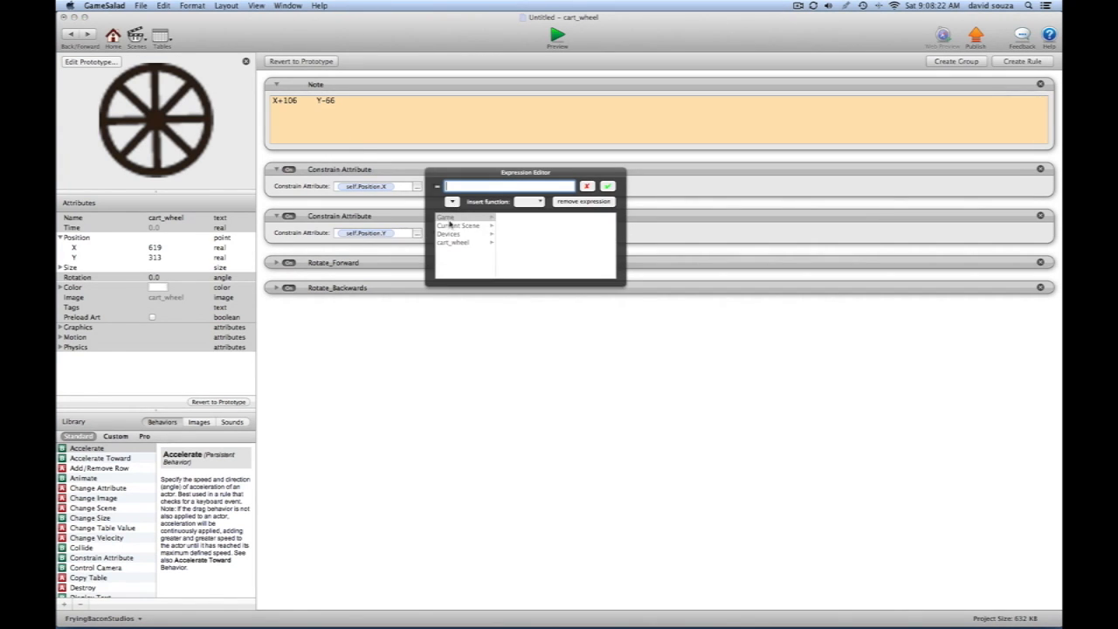
click(454, 225)
click(507, 216)
click(597, 219)
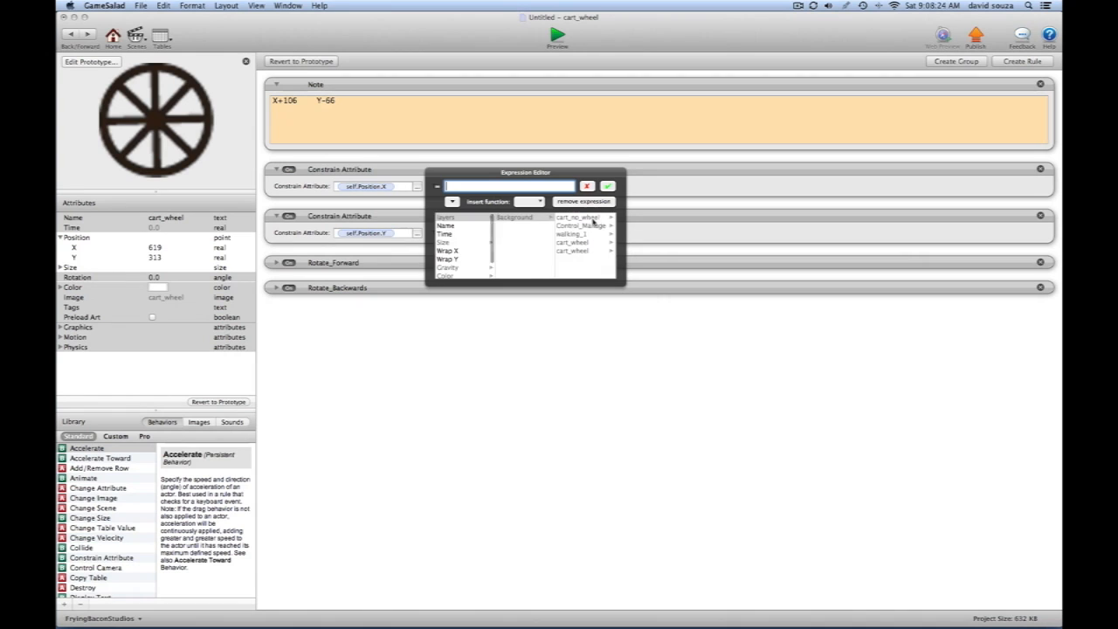
click(583, 217)
click(576, 234)
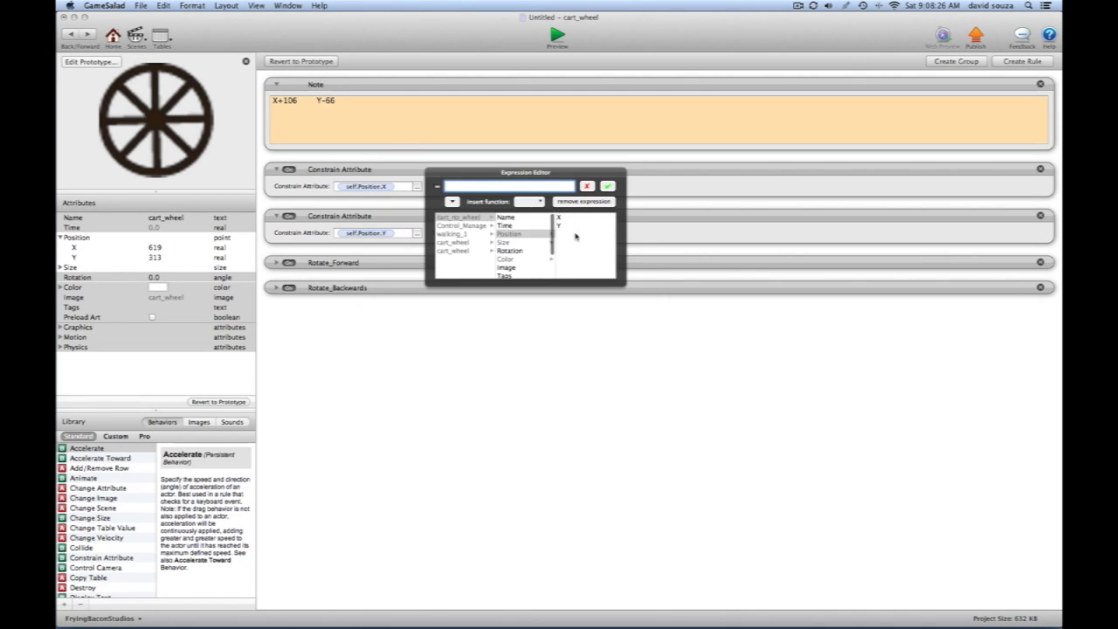
click(566, 217)
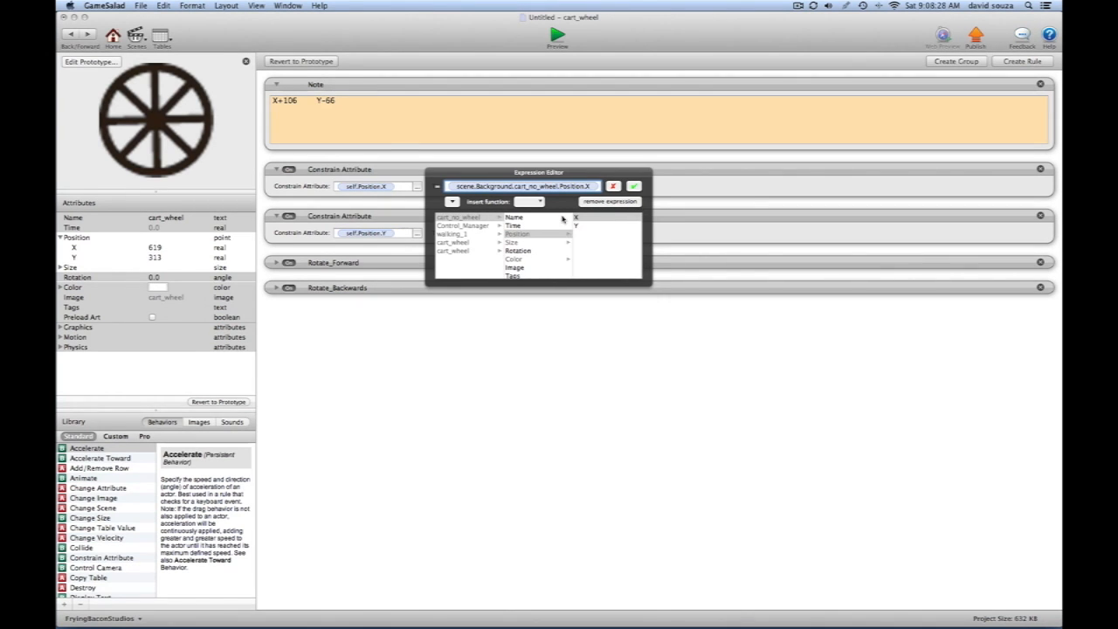
text(-106)
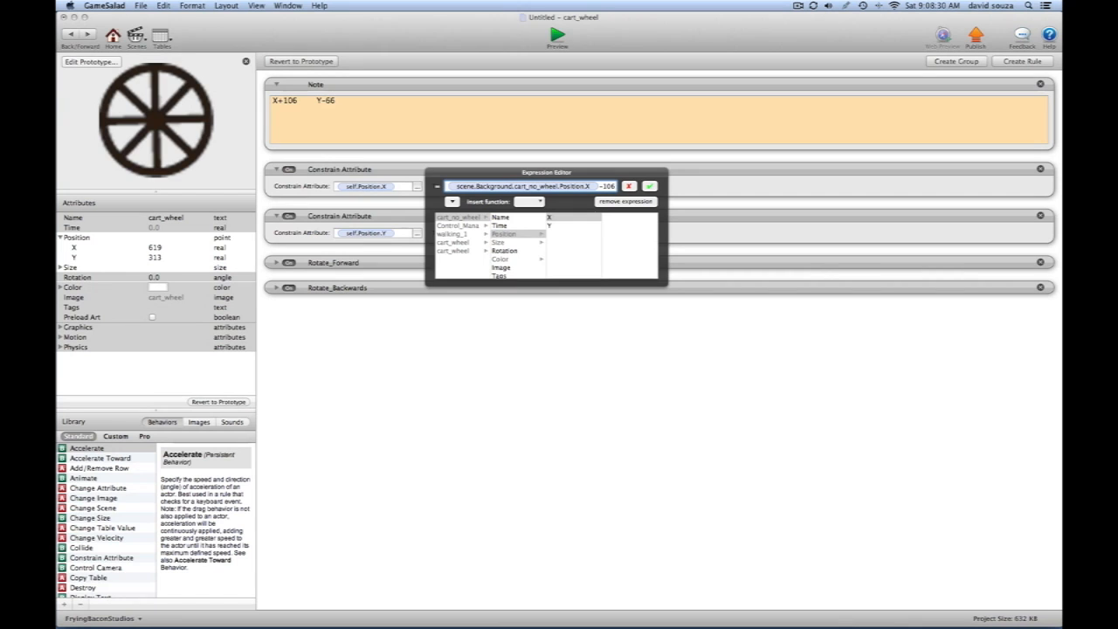
click(650, 186)
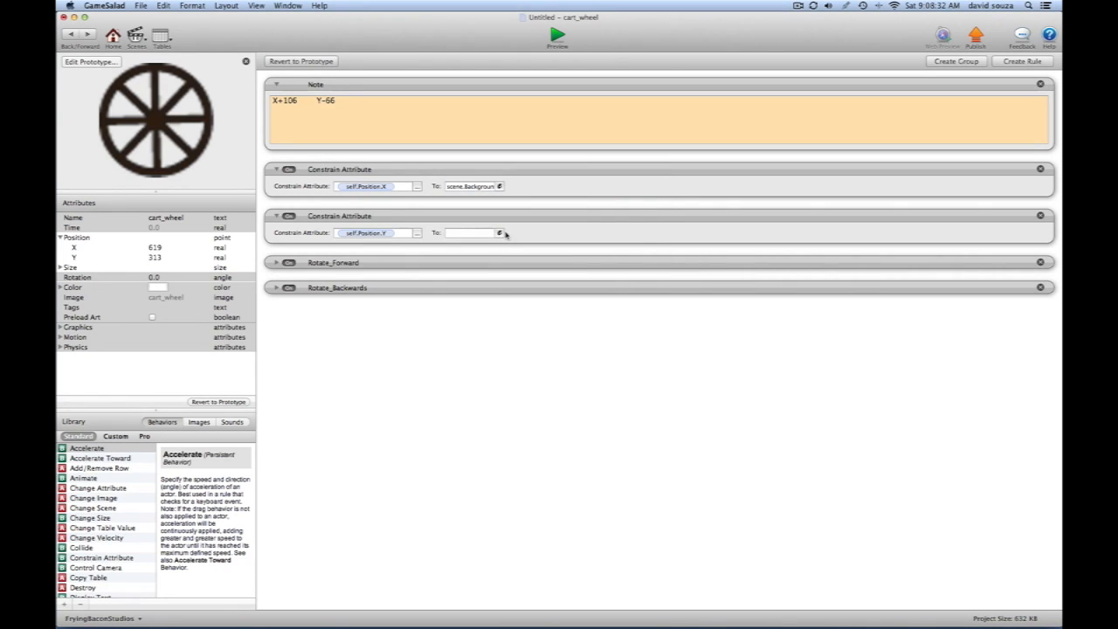
Constrain the front cart_wheel's self.Position.Y to the expression scene.Background.cart_no_wheel.Position.Y -66
click(499, 233)
click(451, 248)
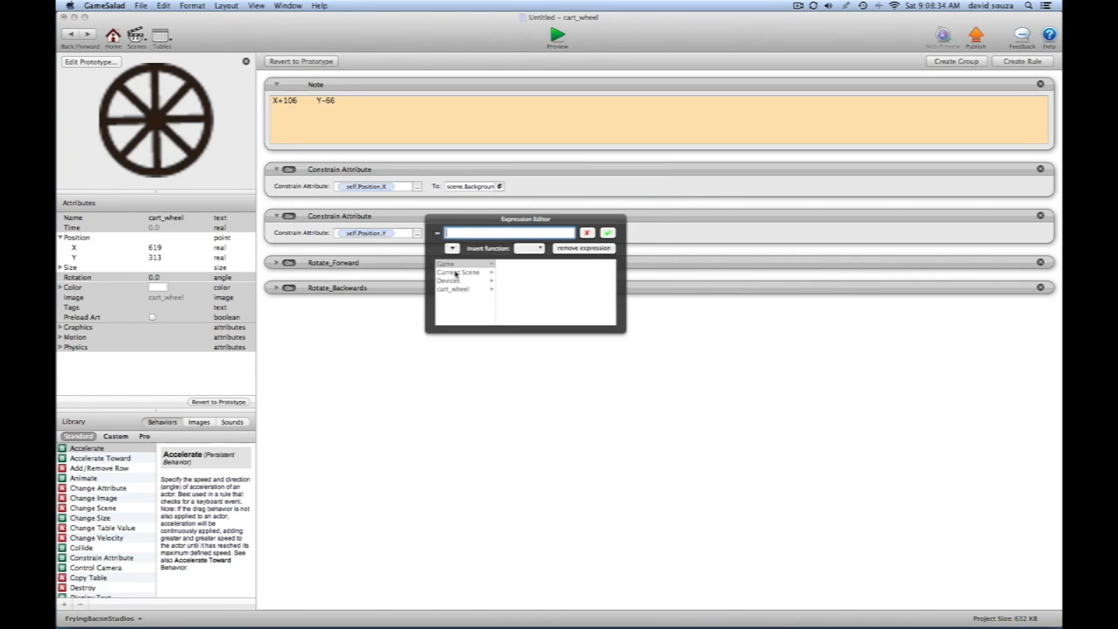
click(456, 273)
click(508, 263)
click(566, 264)
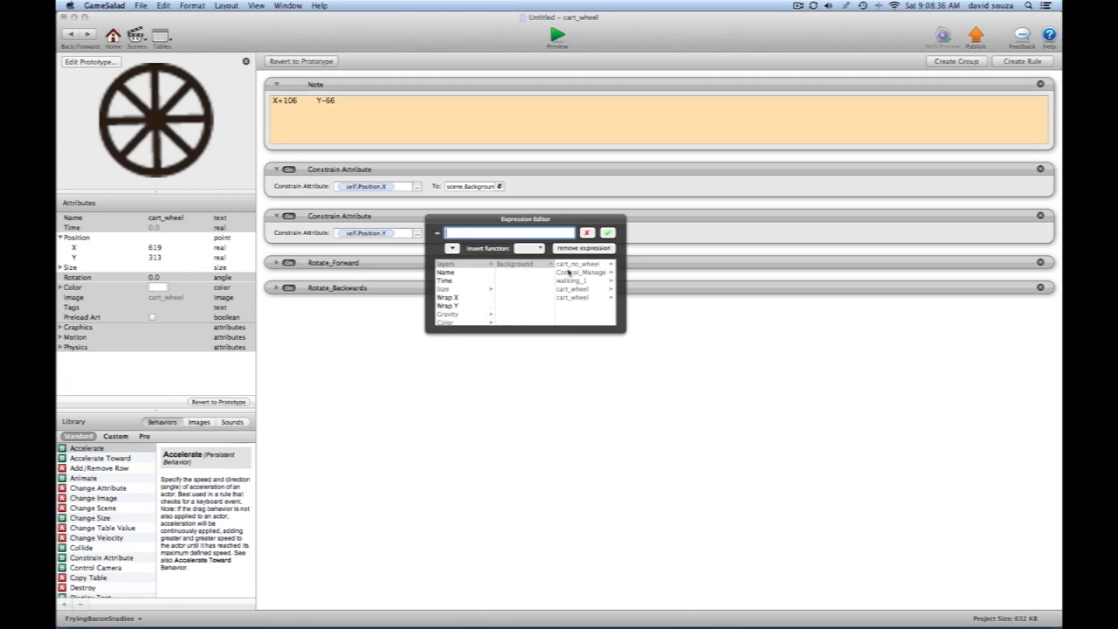
click(573, 264)
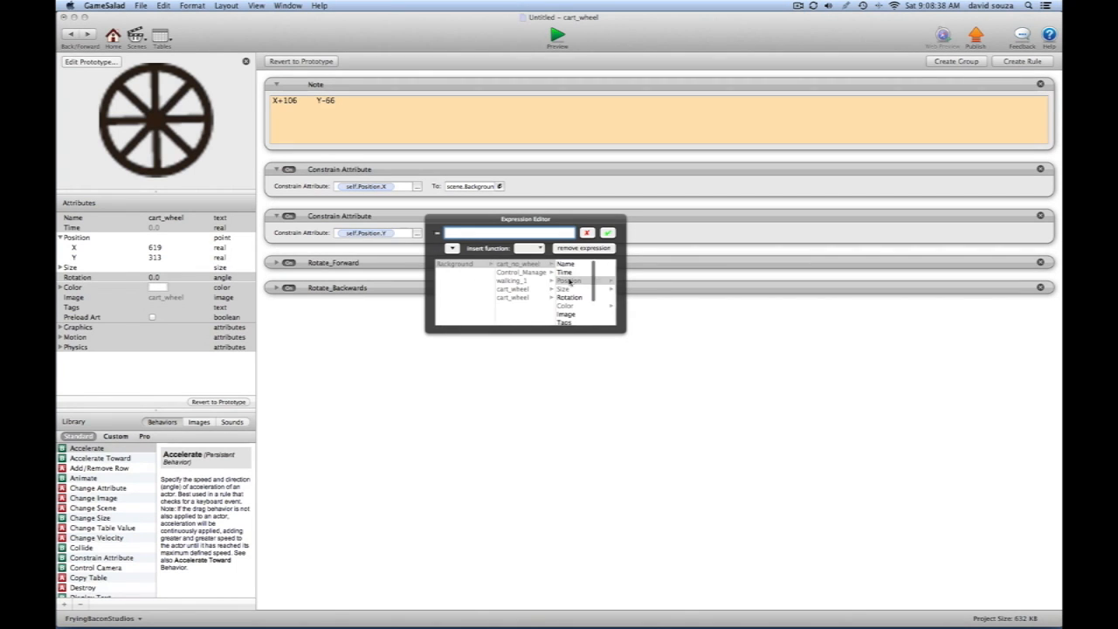
click(569, 280)
click(572, 271)
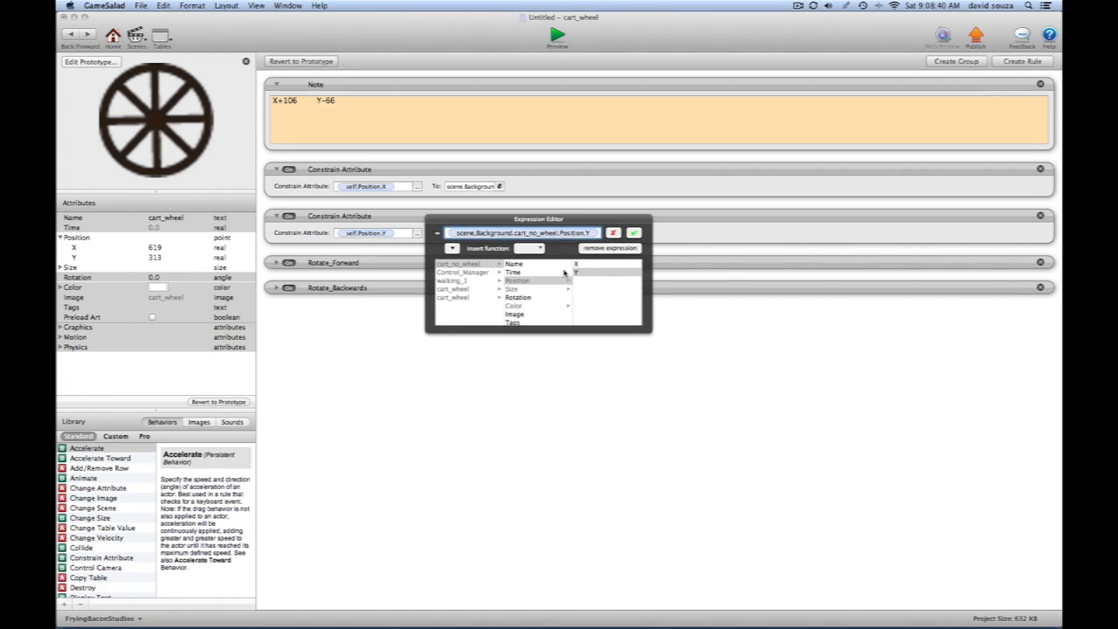
text(-66)
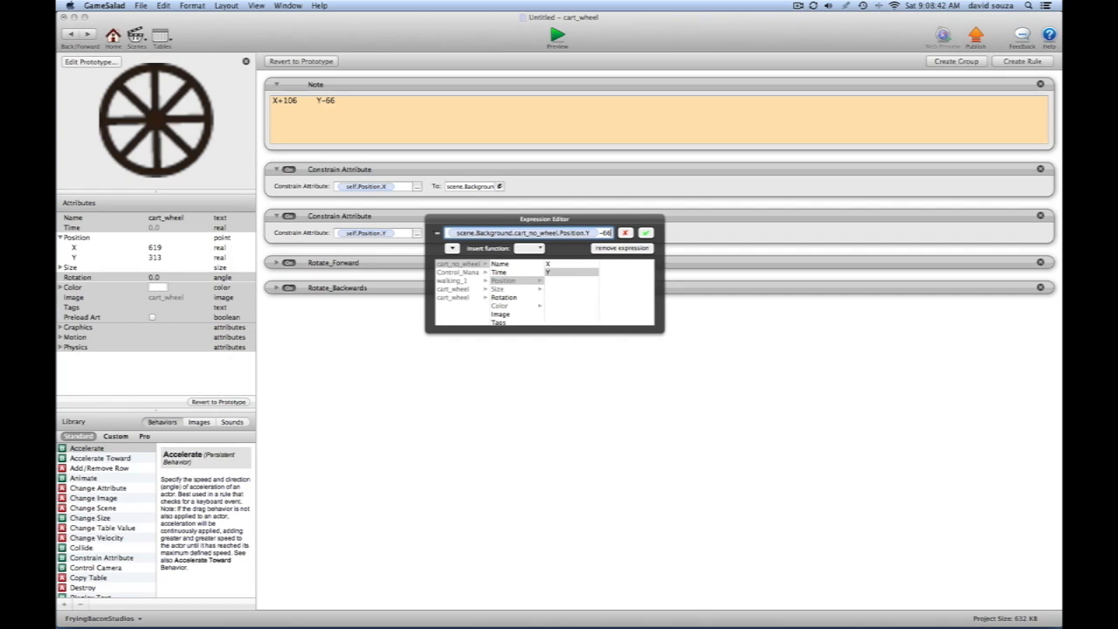
click(646, 232)
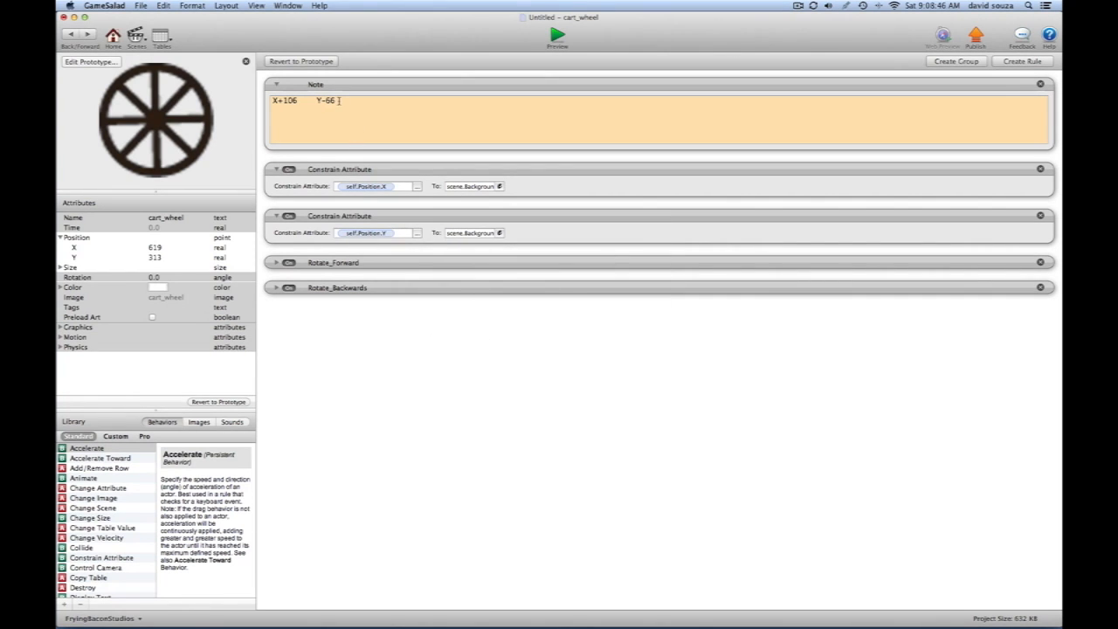
Copy the front wheel's offset note into the cart_wheel prototype's note, labelled "Front Wheel"
drag(339, 101, 267, 100)
key(super+c)
click(71, 34)
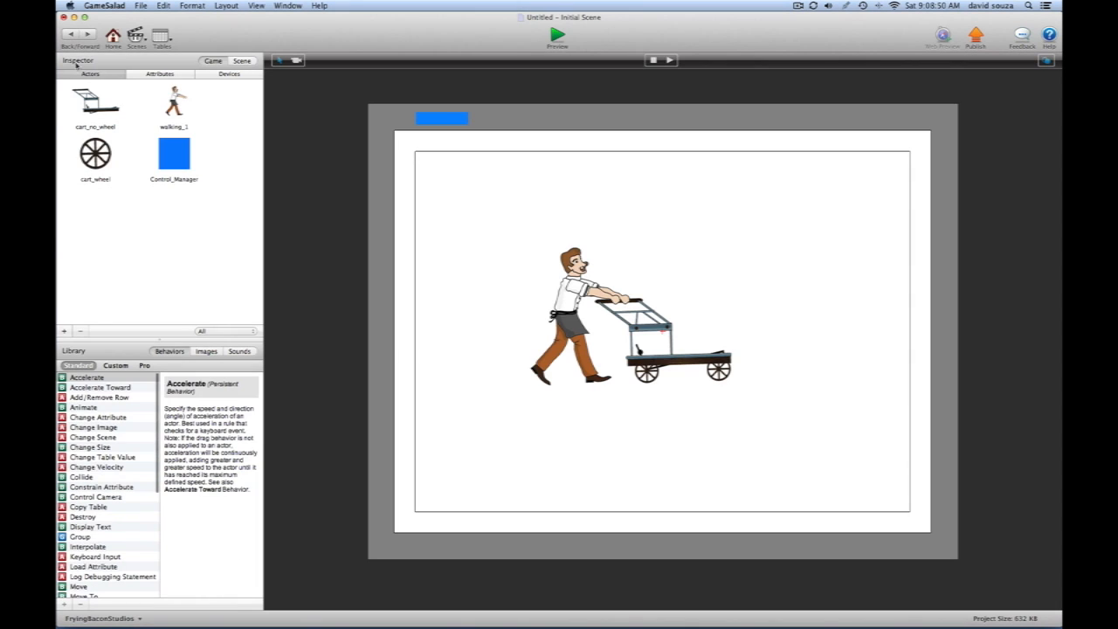
click(102, 160)
double_click(102, 159)
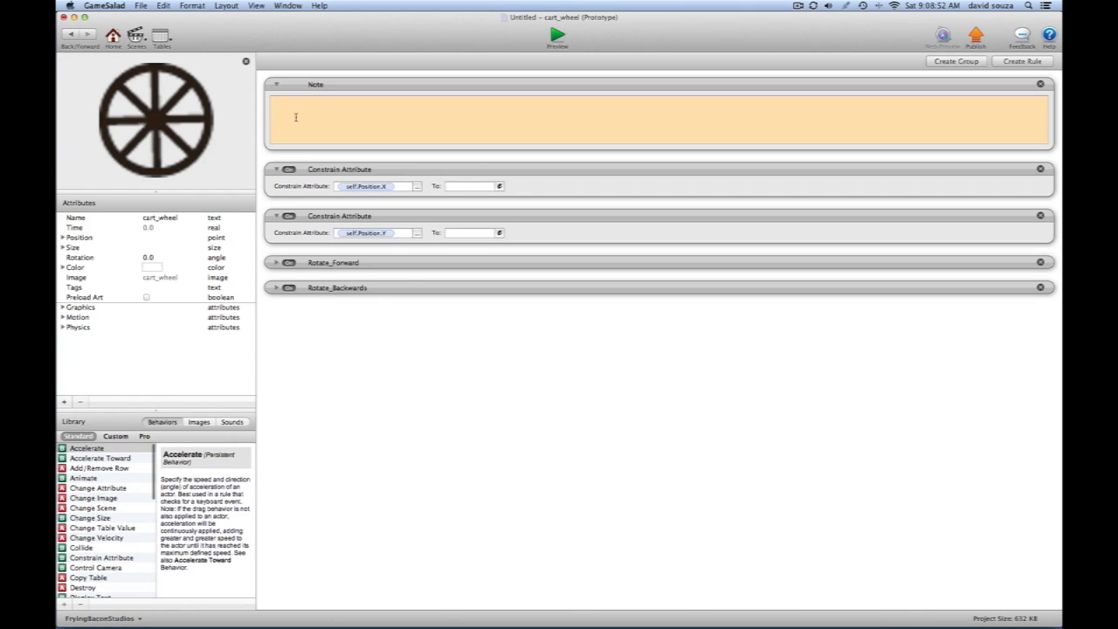
text(Fromt )
text(Wheel)
key(super+v)
Look up the placed rear wheel's offset note and add "Back Wheel X -31 Y-70" to the cart_wheel prototype's note
click(70, 35)
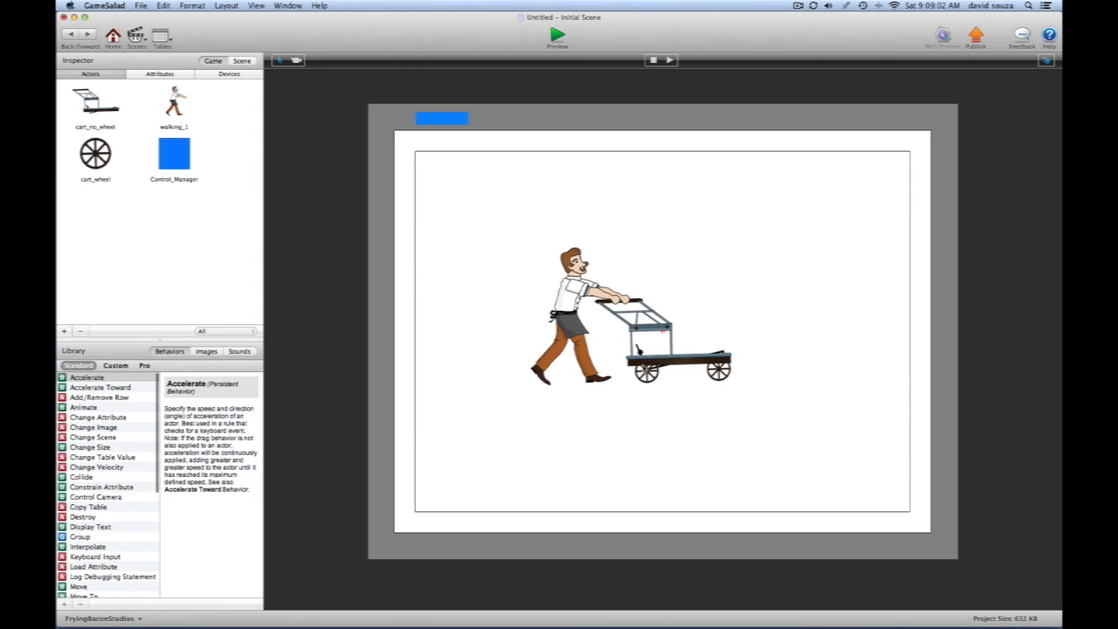
double_click(645, 370)
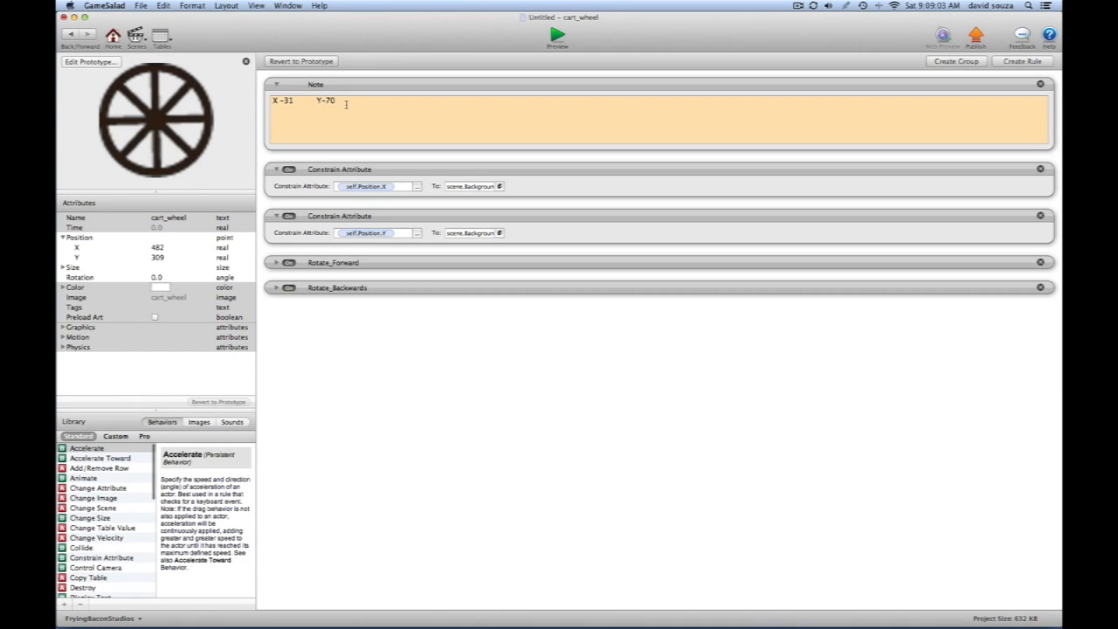
drag(343, 100, 246, 102)
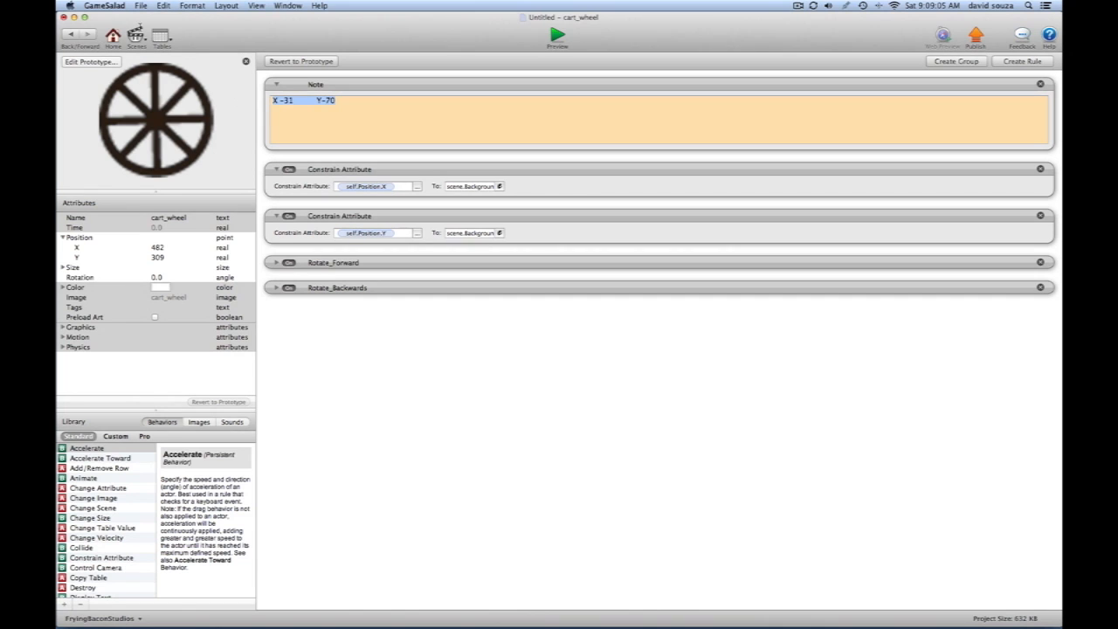
click(70, 34)
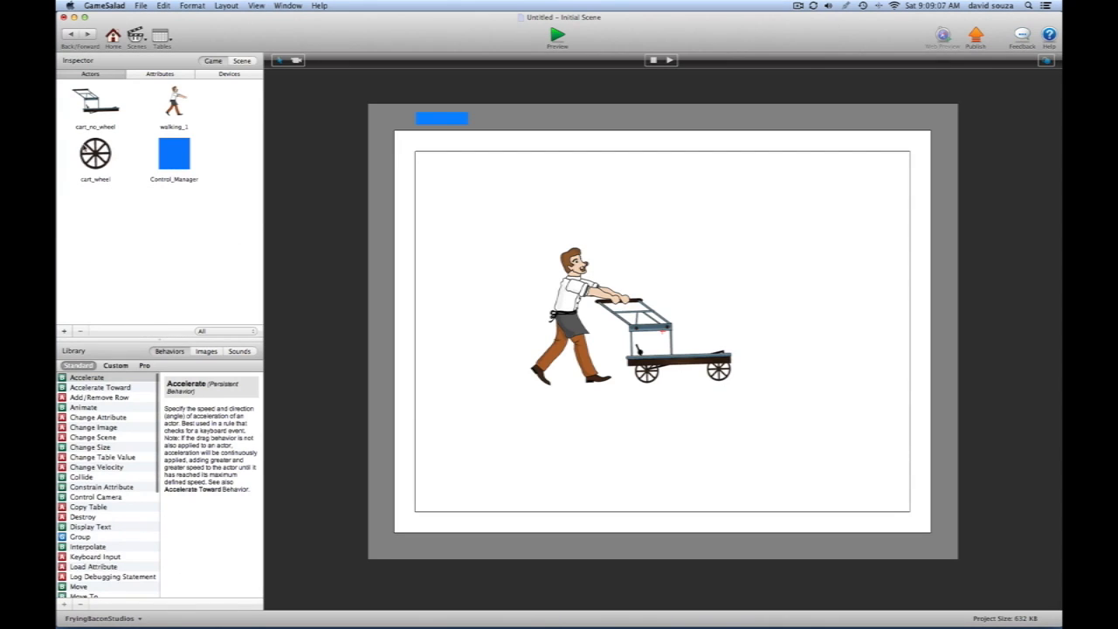
click(94, 155)
double_click(95, 155)
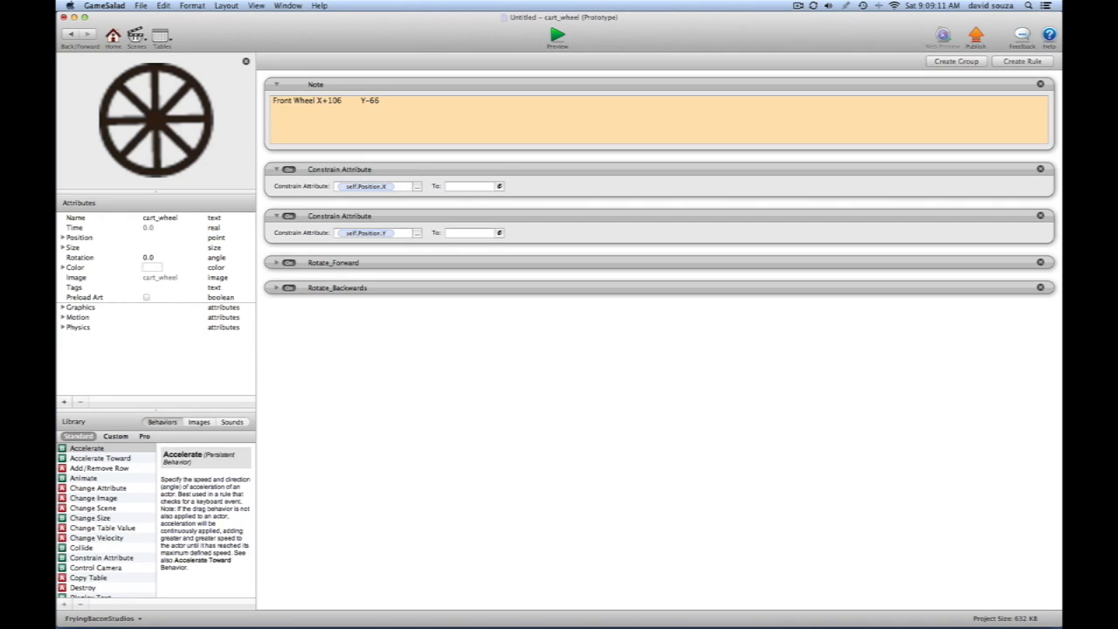
text(Back Wheel X -31)
key(Tab)
text(Y-70)
click(71, 34)
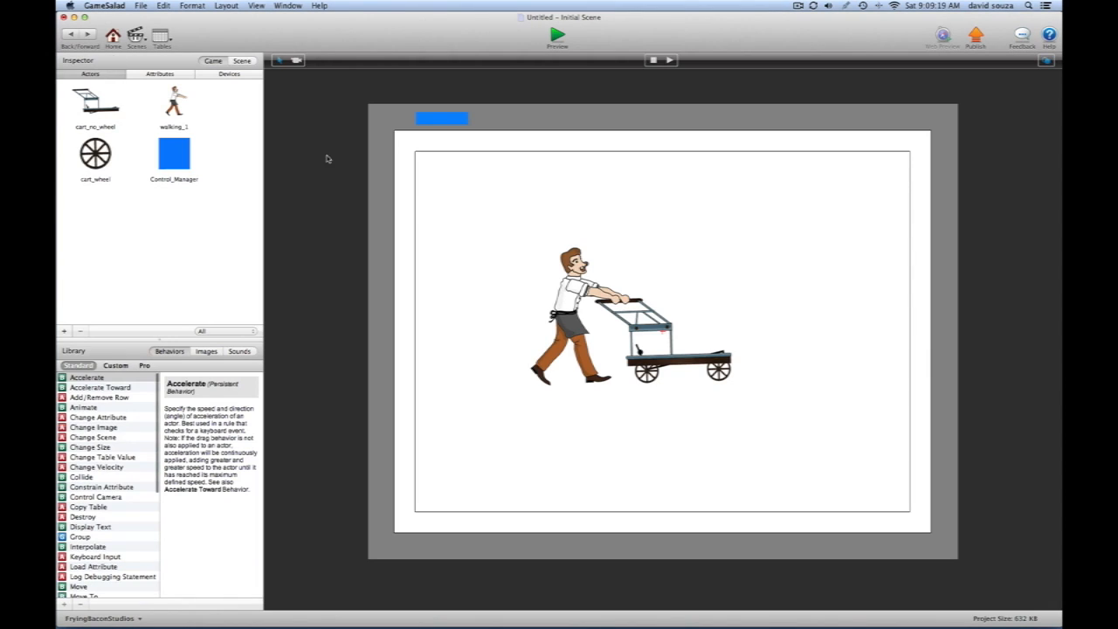
Copy the placed walking_1 actor's note "X -175 Y +33" into the walking_1 prototype's note and return to the scene
click(572, 284)
double_click(572, 284)
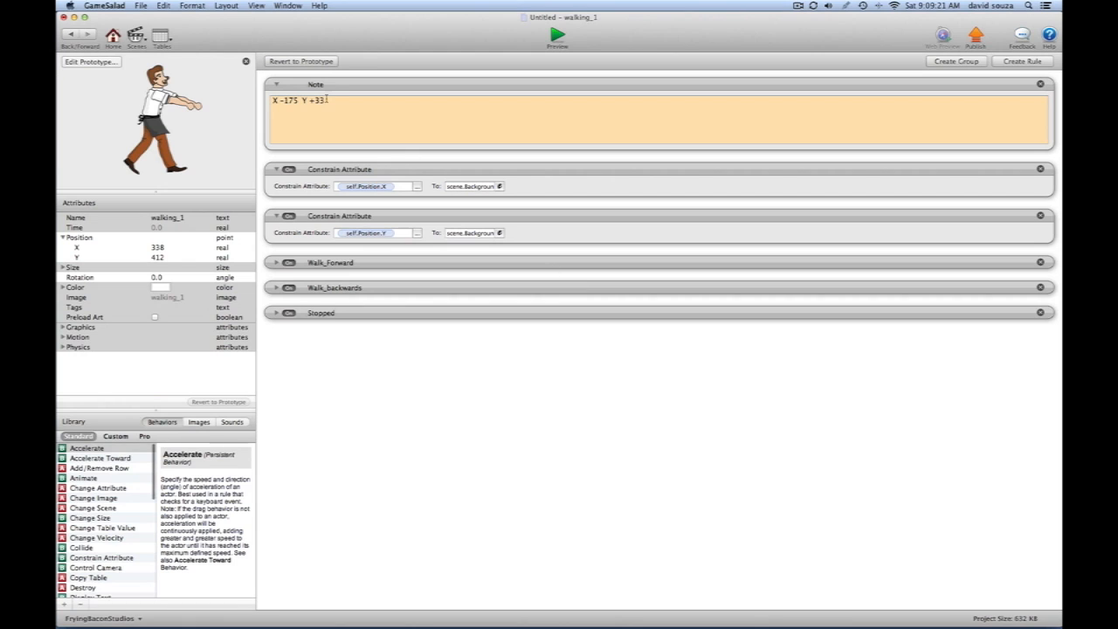
drag(334, 101, 252, 103)
key(super+c)
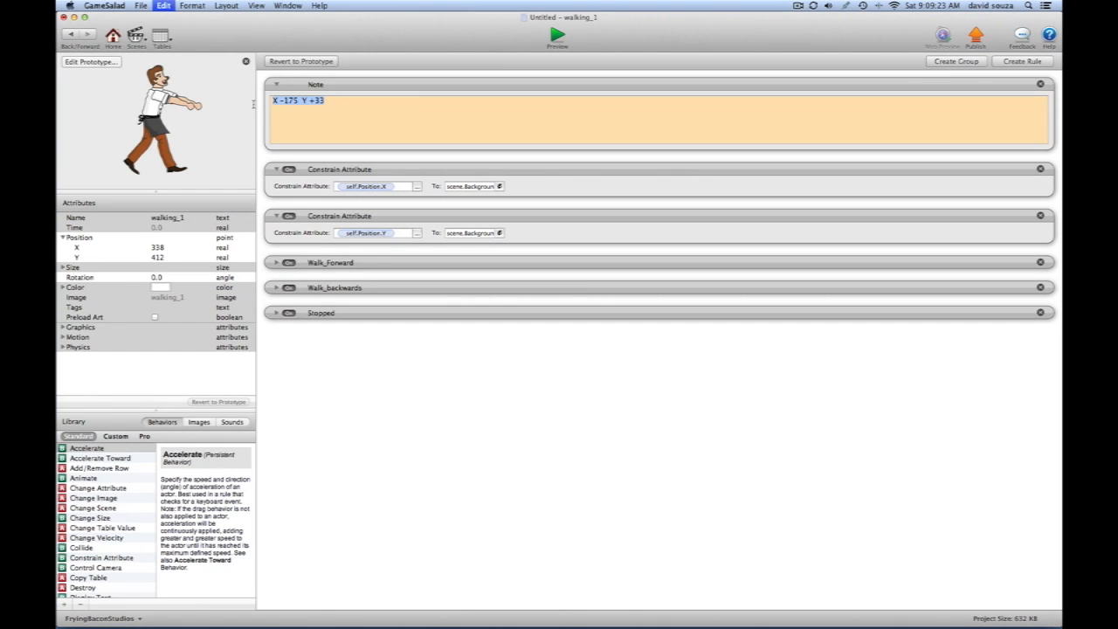
click(69, 35)
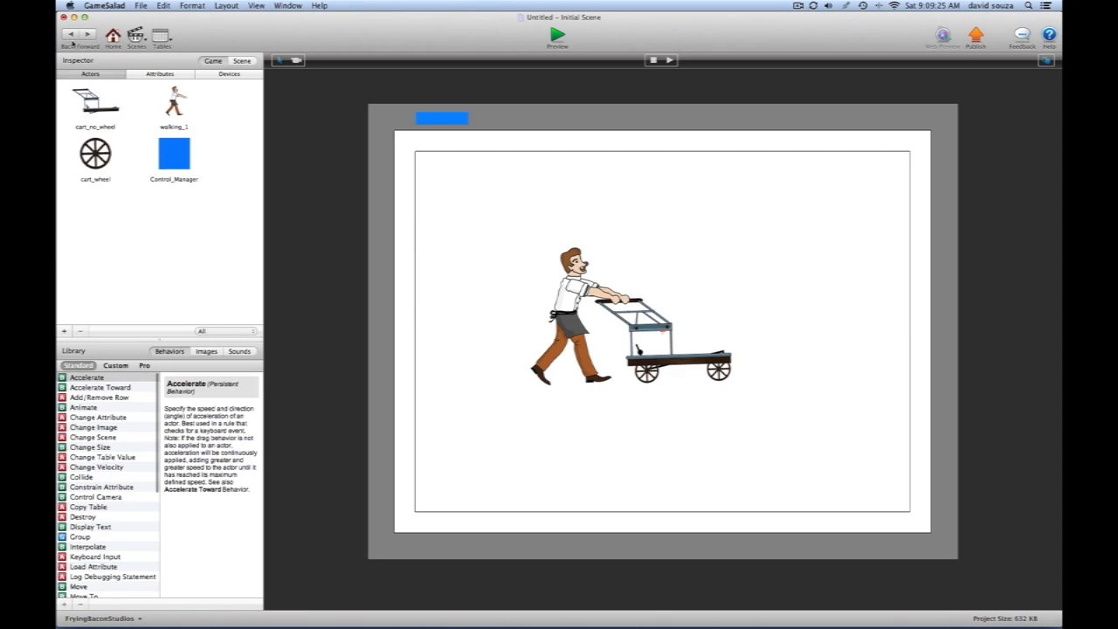
click(179, 103)
double_click(179, 103)
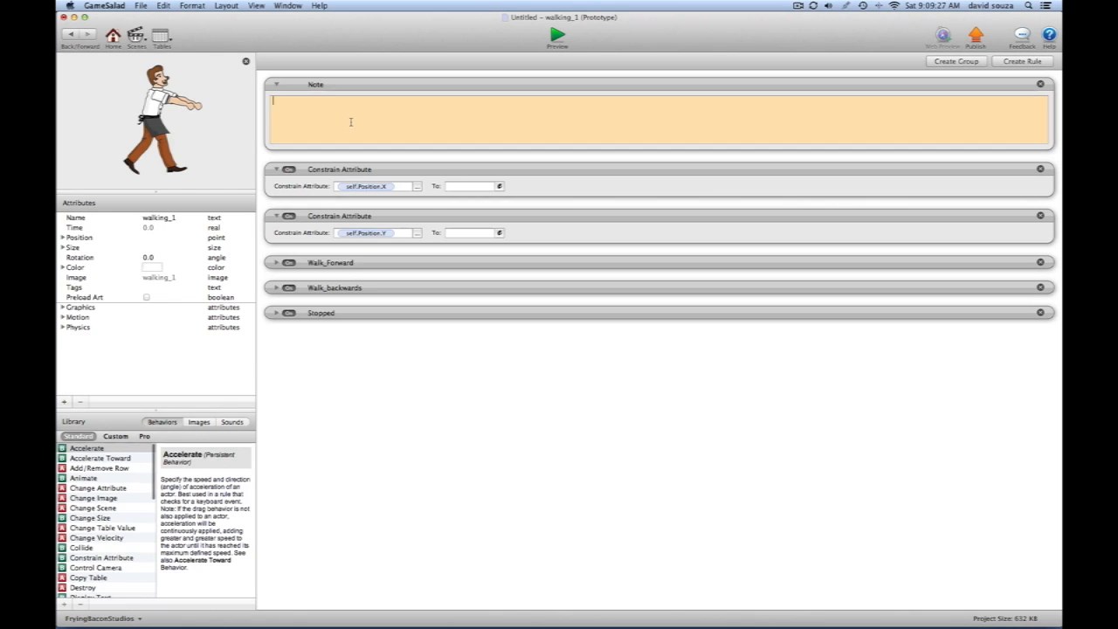
click(69, 35)
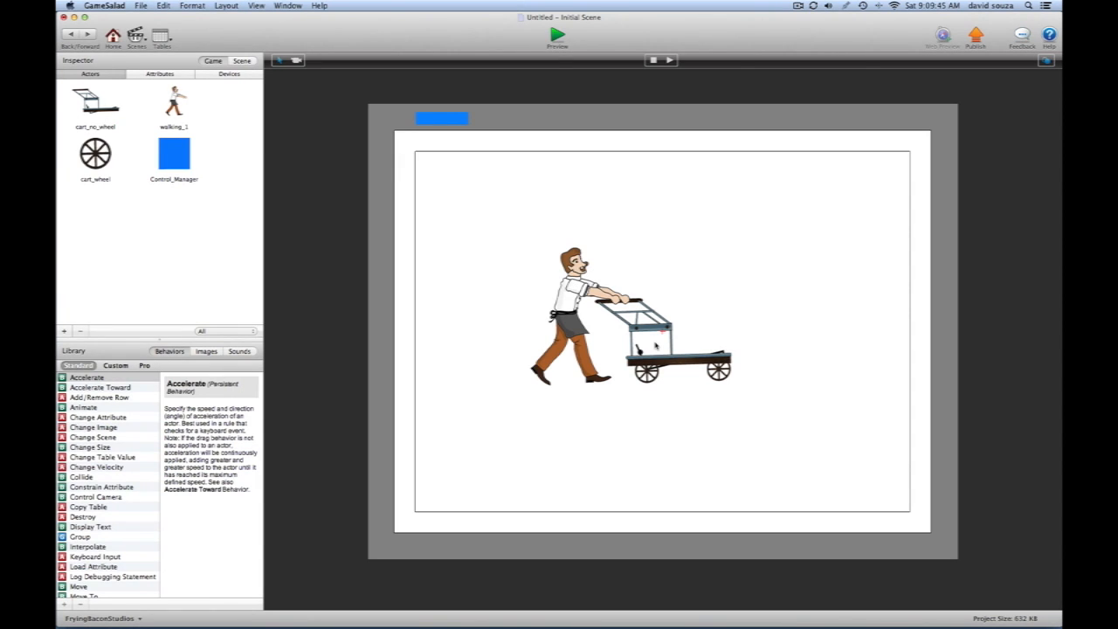
Preview the initial scene to check how the man and wheels follow the cart, and return to the scene editor
click(143, 5)
click(478, 39)
click(555, 36)
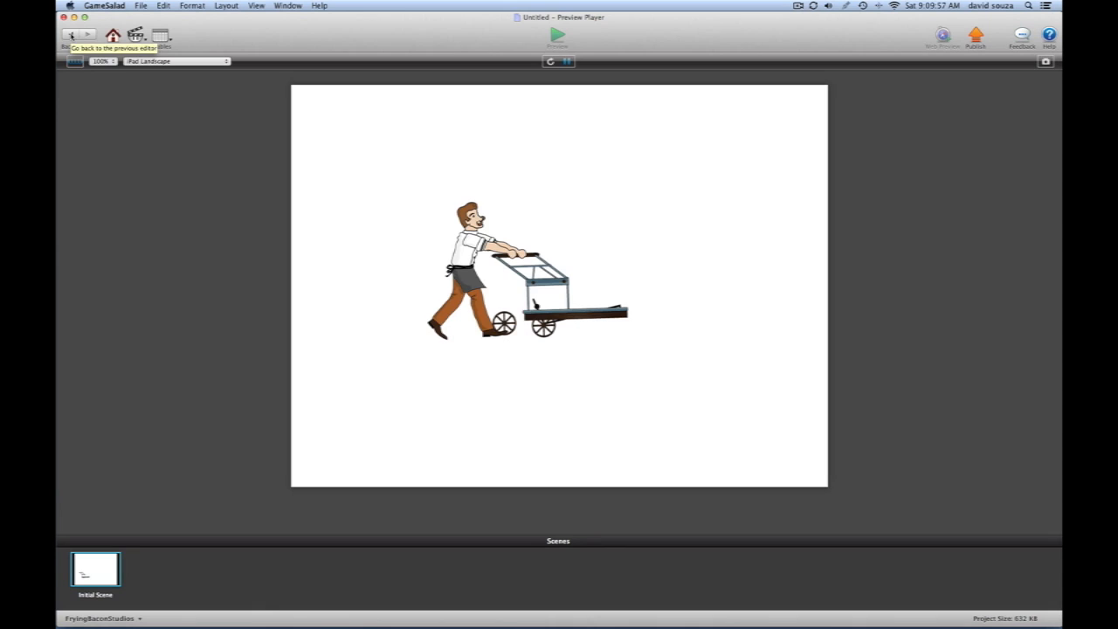
click(71, 35)
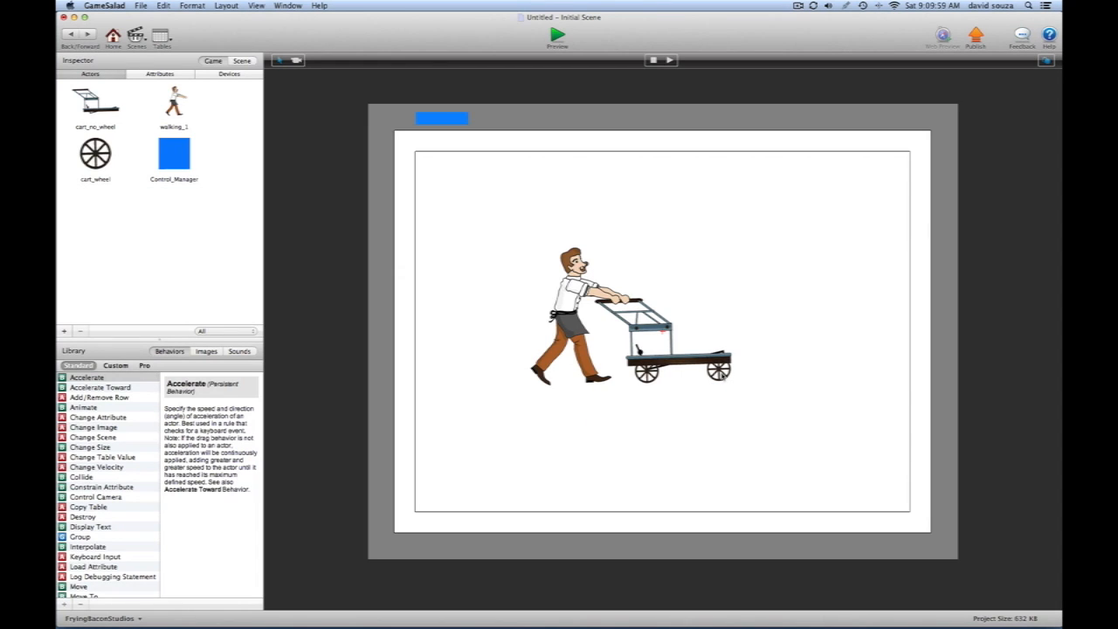
Correct the front cart_wheel's self.Position.X constraint to the expression scene.Background.cart_no_wheel.Position.X +106
double_click(722, 374)
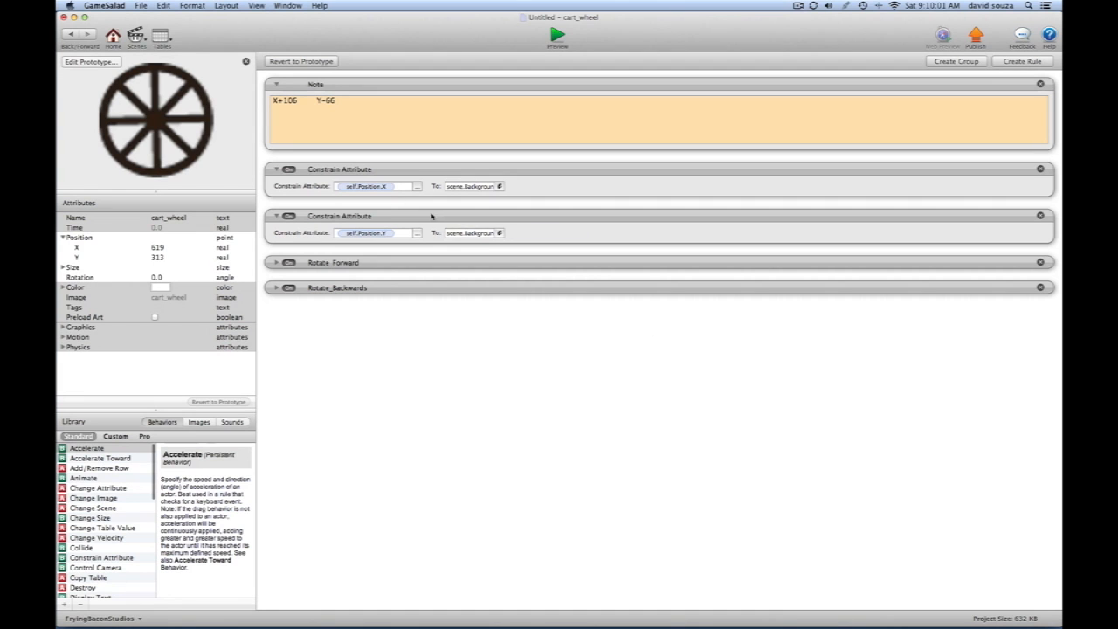
click(486, 234)
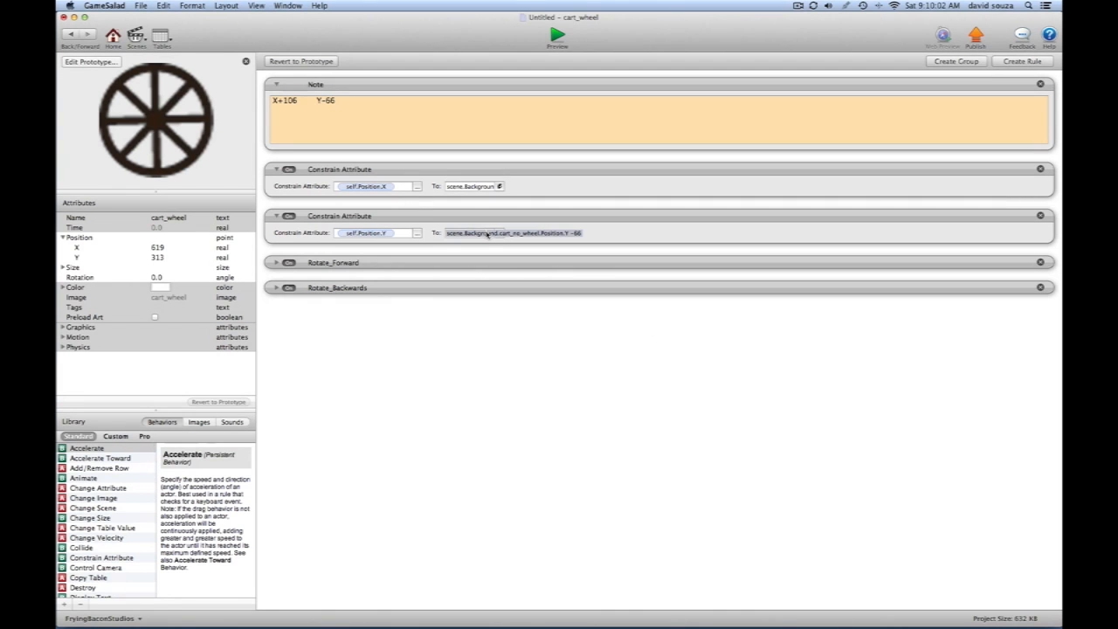
click(476, 186)
click(476, 186)
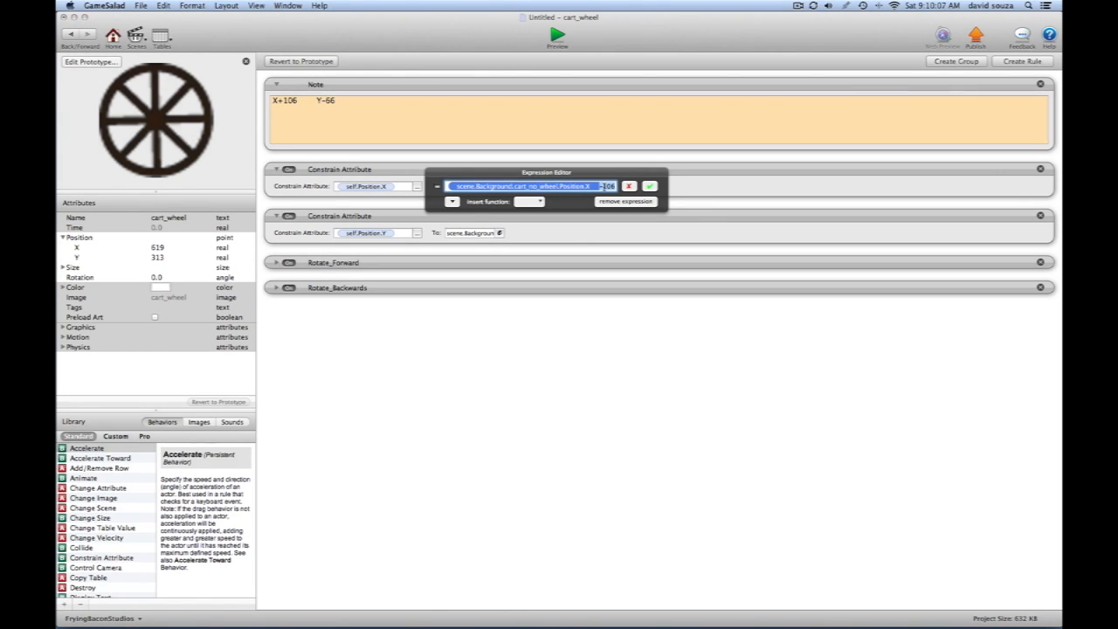
click(602, 186)
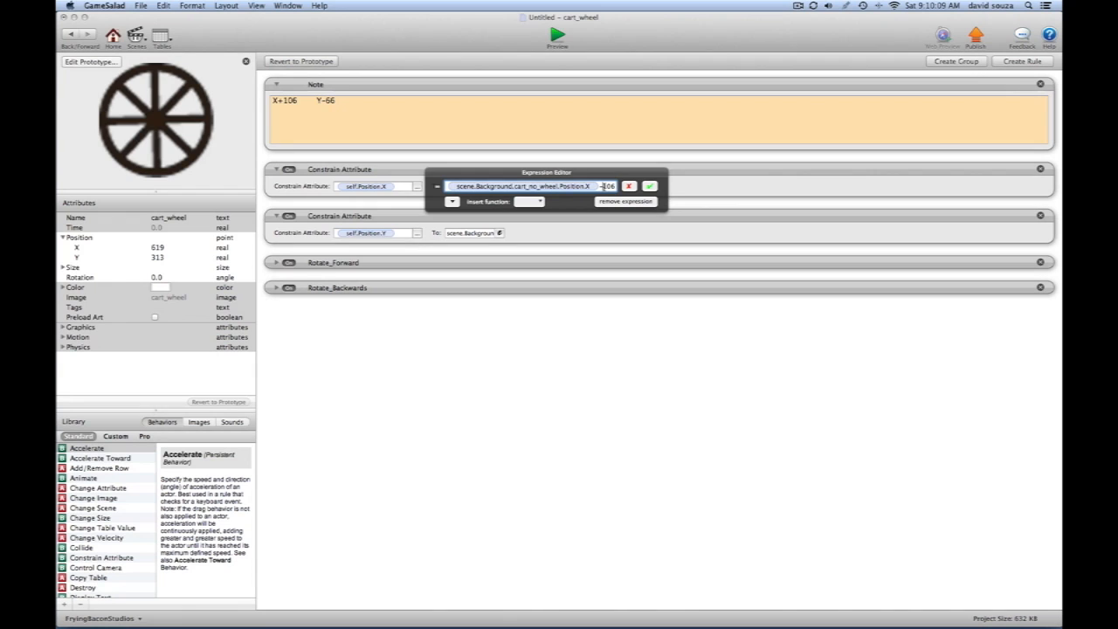
key(BackSpace)
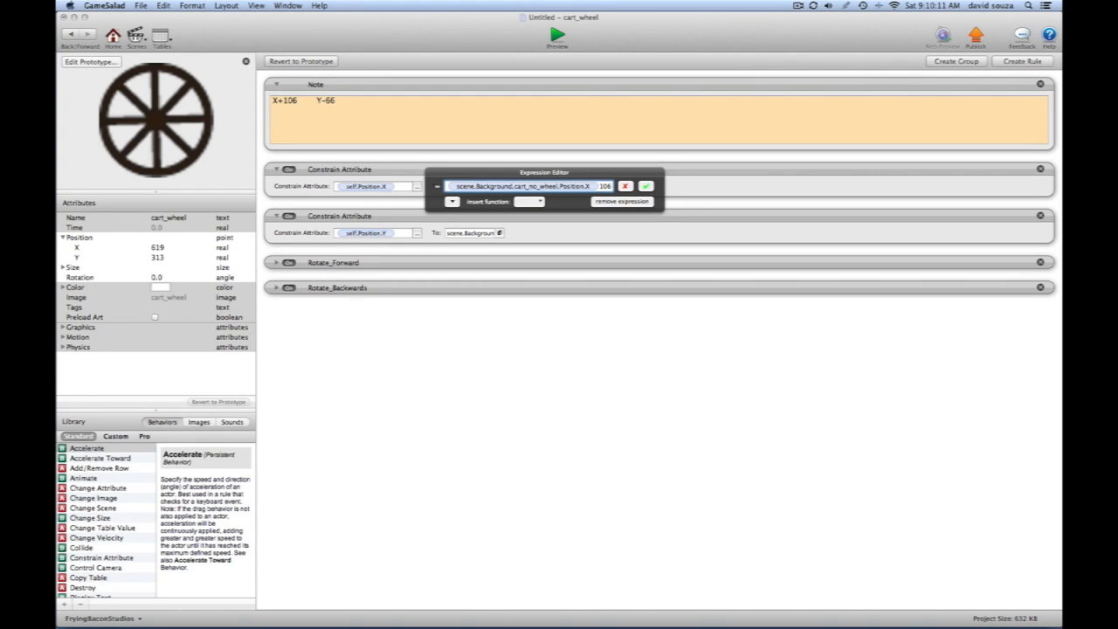
text(+)
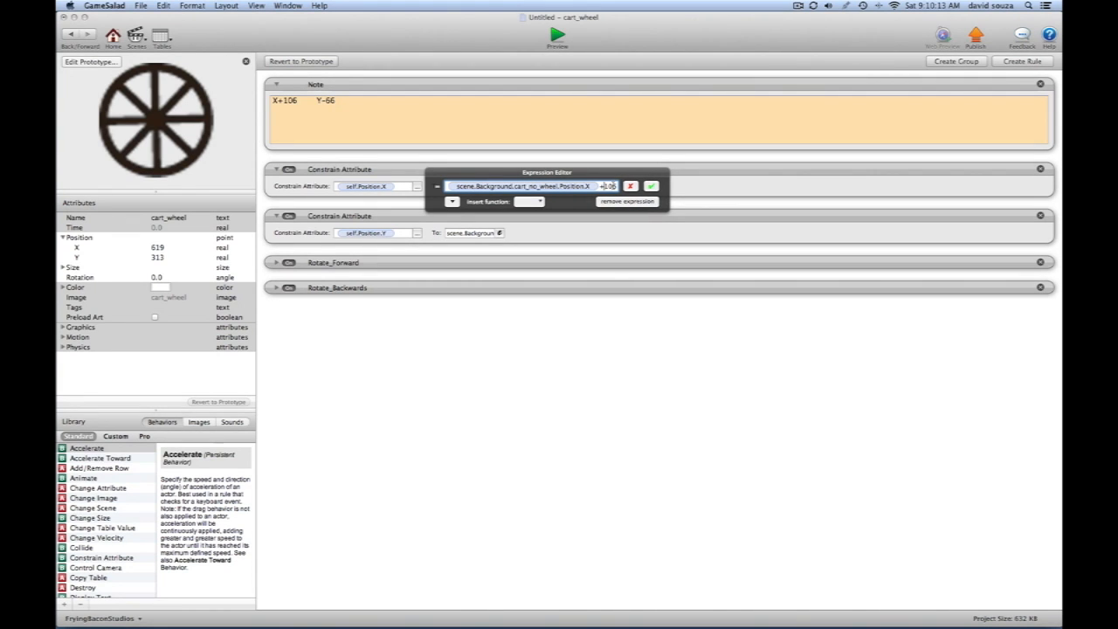
click(652, 187)
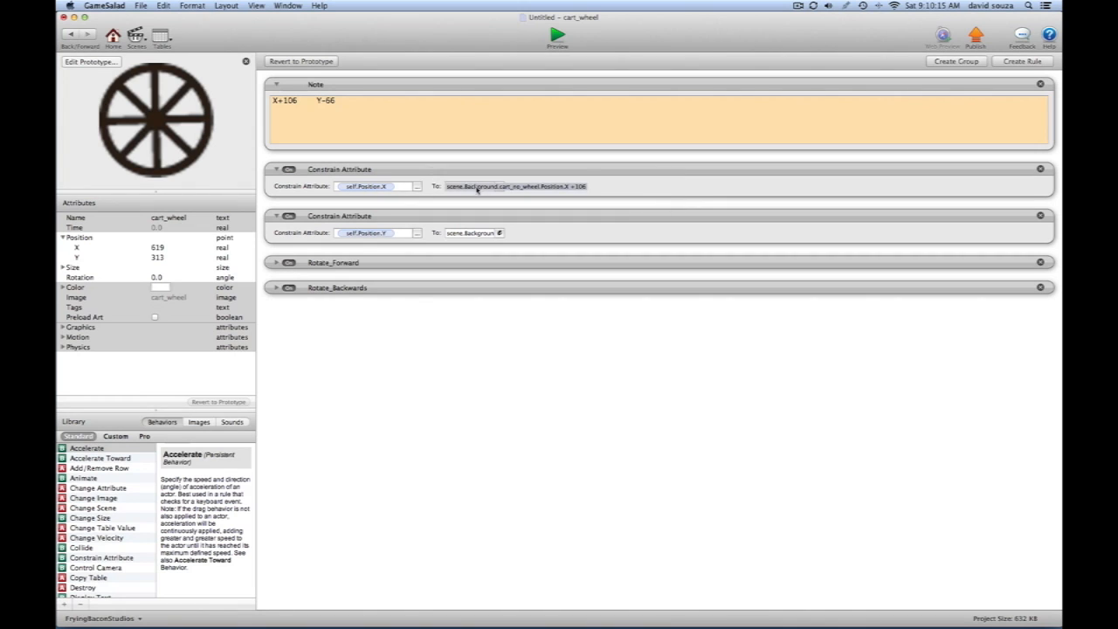
Preview the cart's movement with the corrected front wheel constraint and return to the initial scene
click(557, 36)
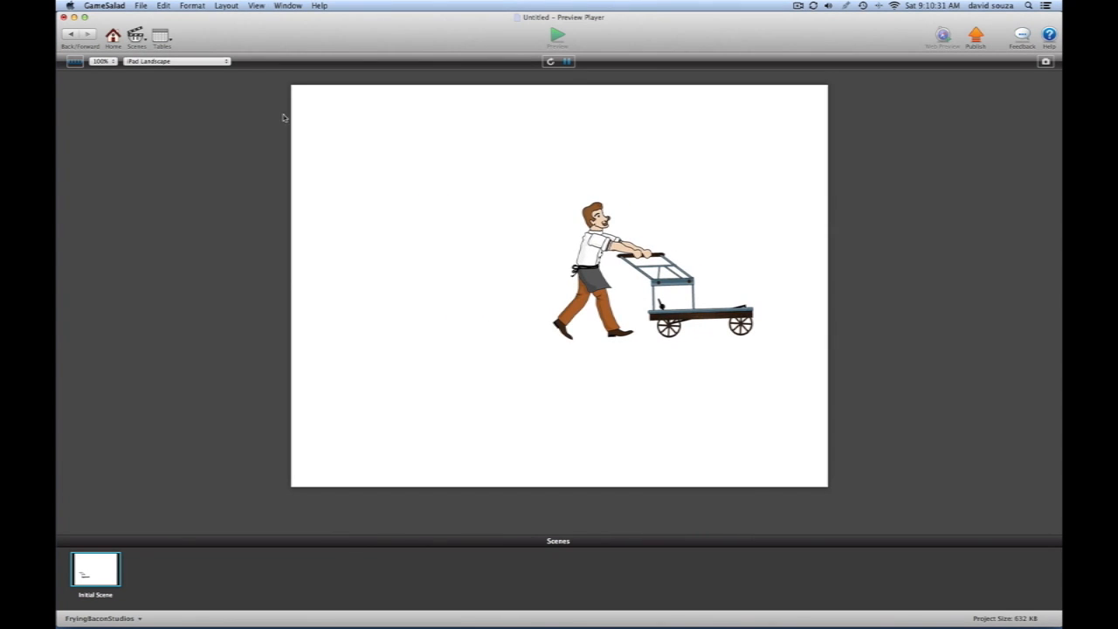
click(71, 36)
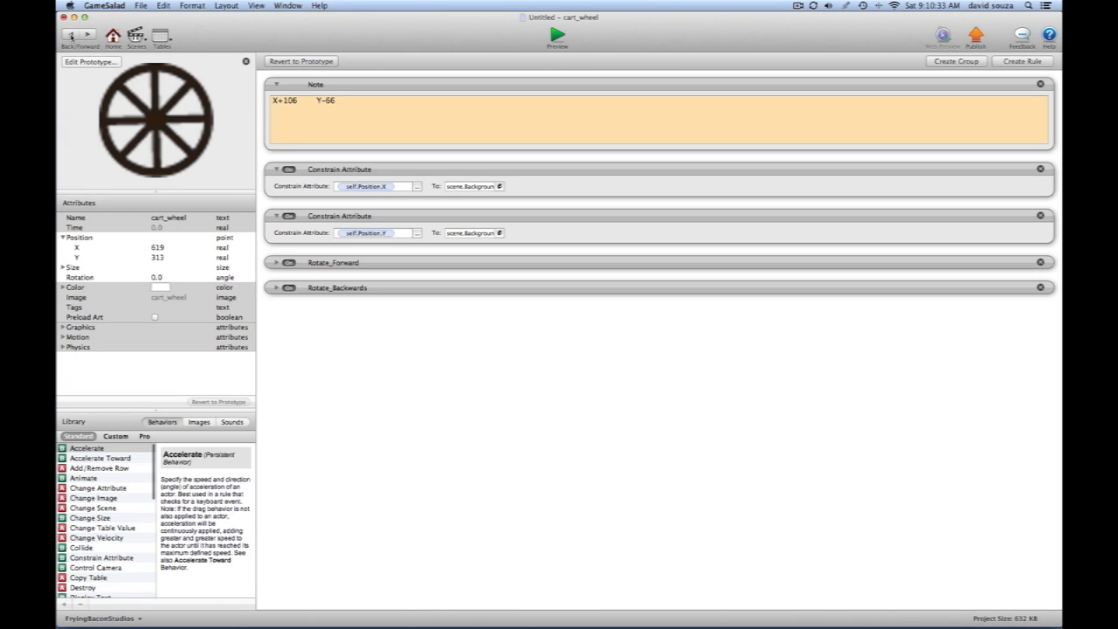
click(71, 36)
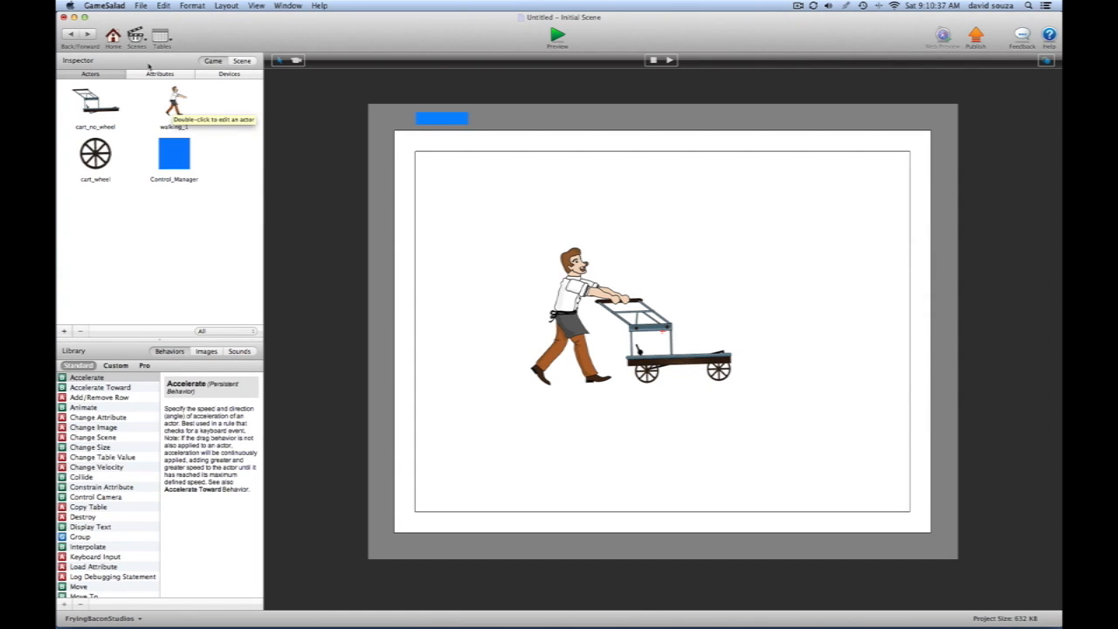
Add a second scene to the project and open it for editing
click(113, 36)
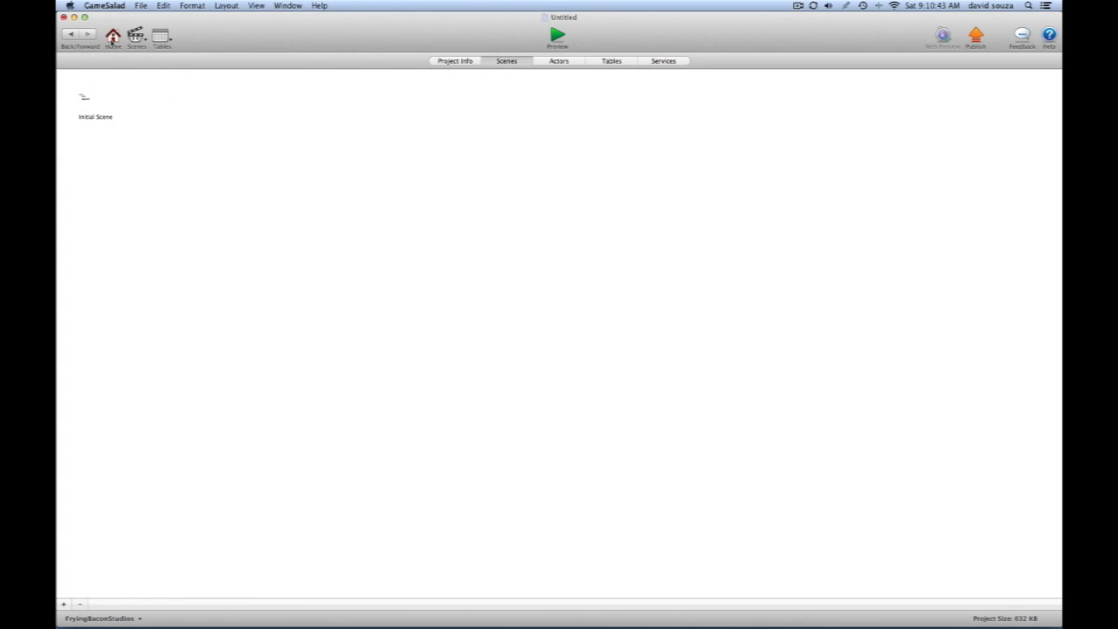
click(63, 604)
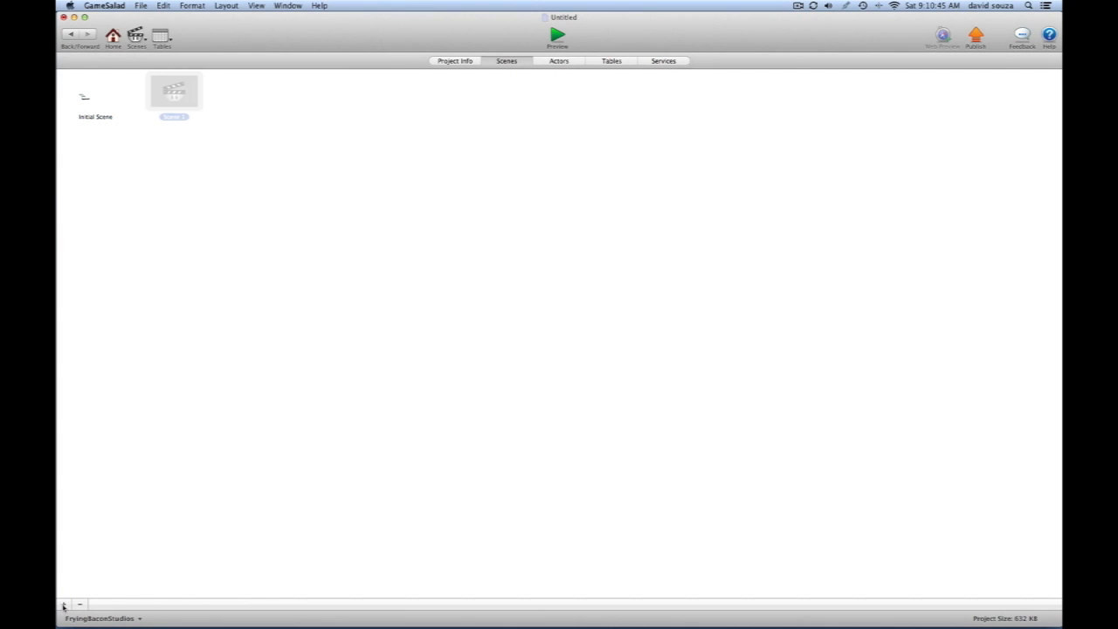
double_click(175, 96)
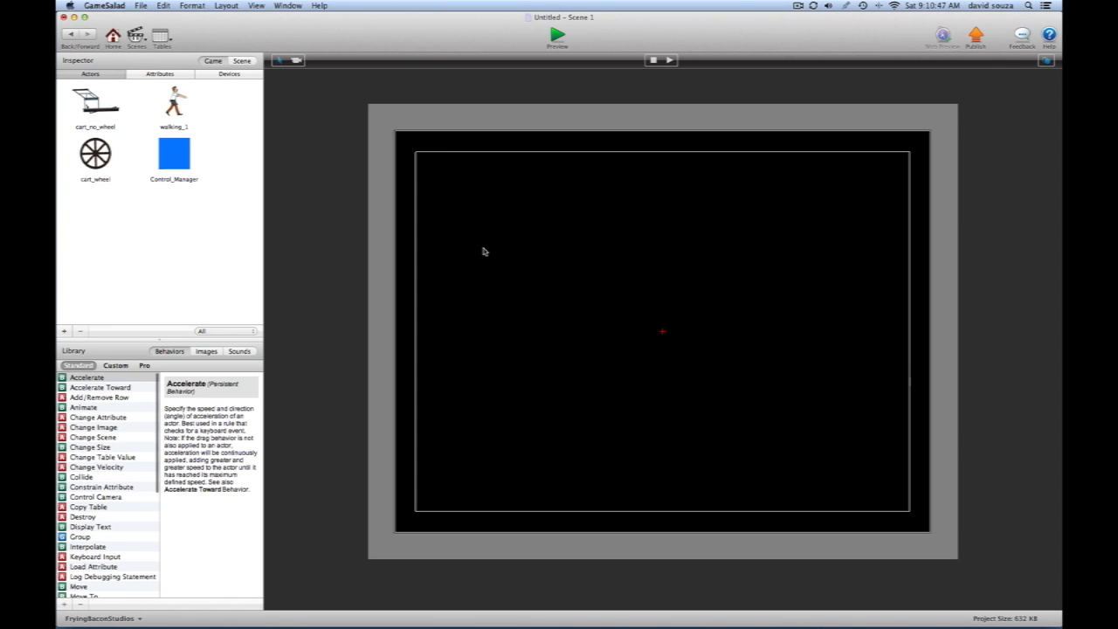
Set the new scene's background color to Aqua and return to the game's actor list
click(241, 61)
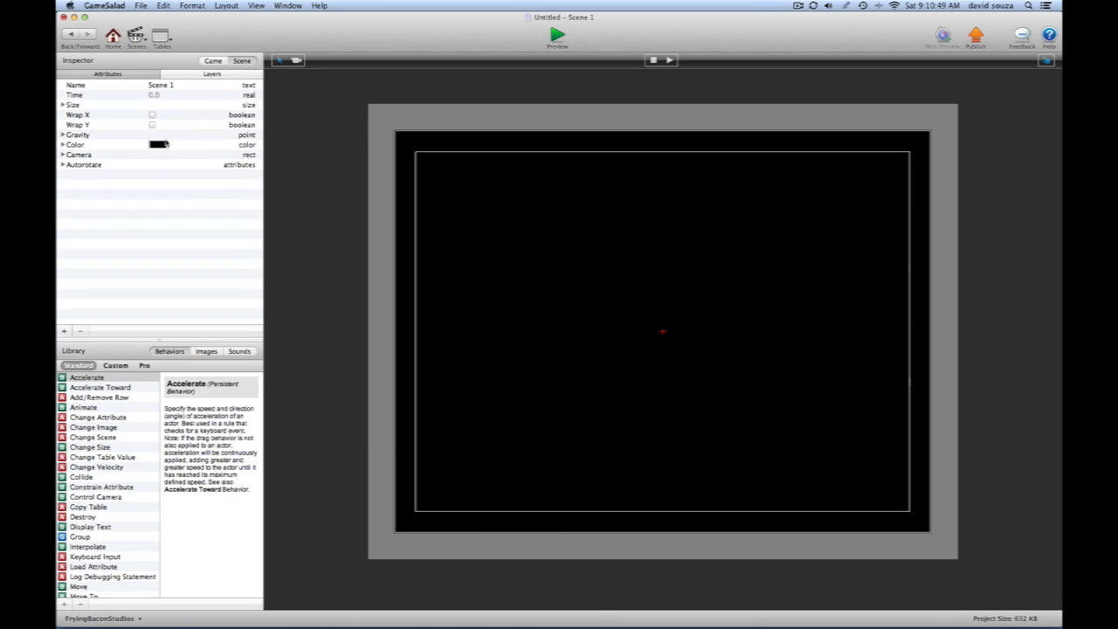
click(158, 144)
click(332, 349)
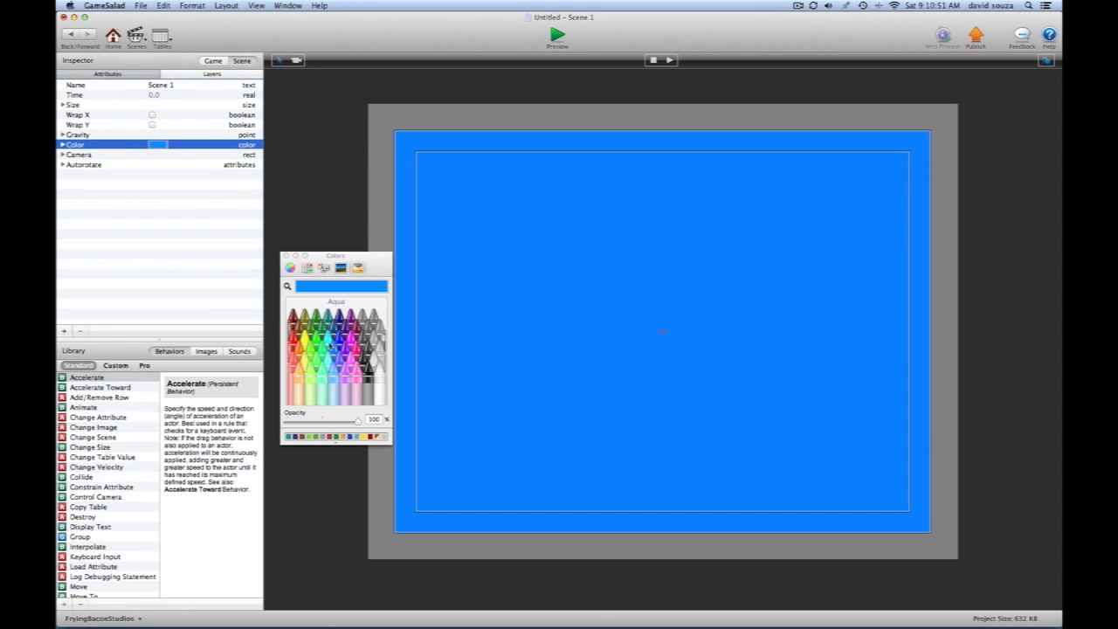
click(286, 255)
click(212, 61)
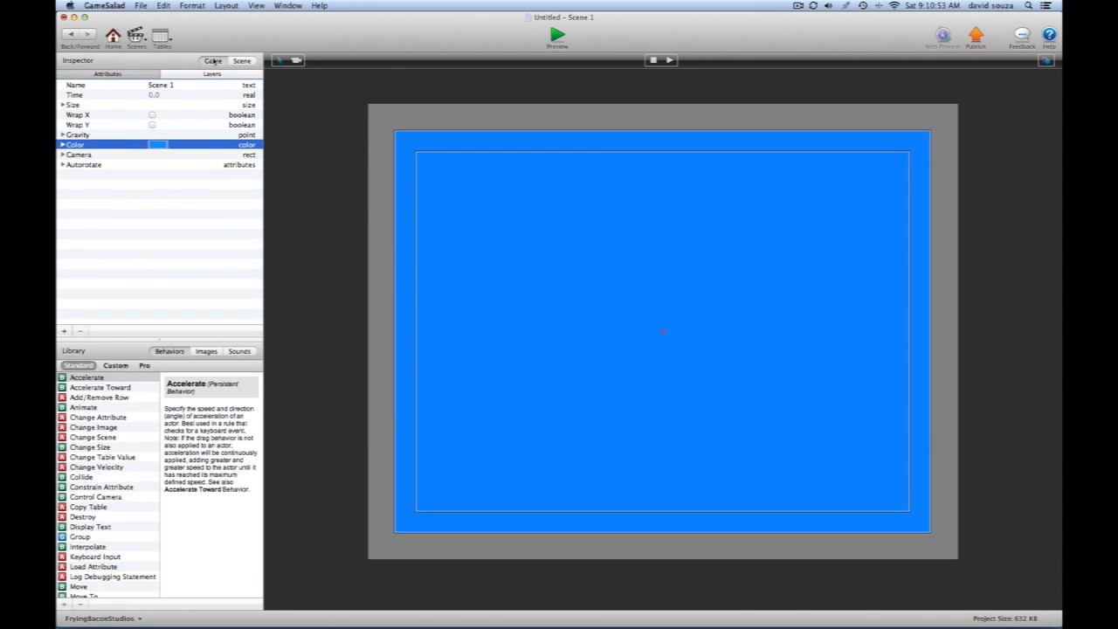
Place Control_Manager above the visible area, and cart_no_wheel, walking_1 and two cart_wheel actors together in the middle of the new scene
drag(177, 151, 447, 164)
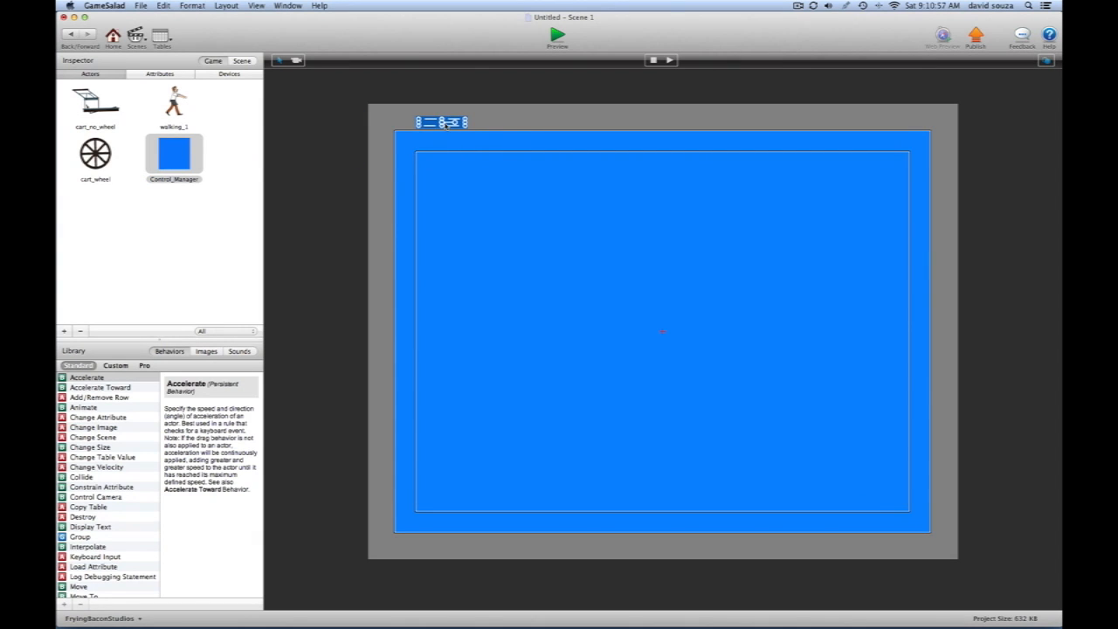
drag(96, 104, 601, 347)
drag(188, 102, 528, 360)
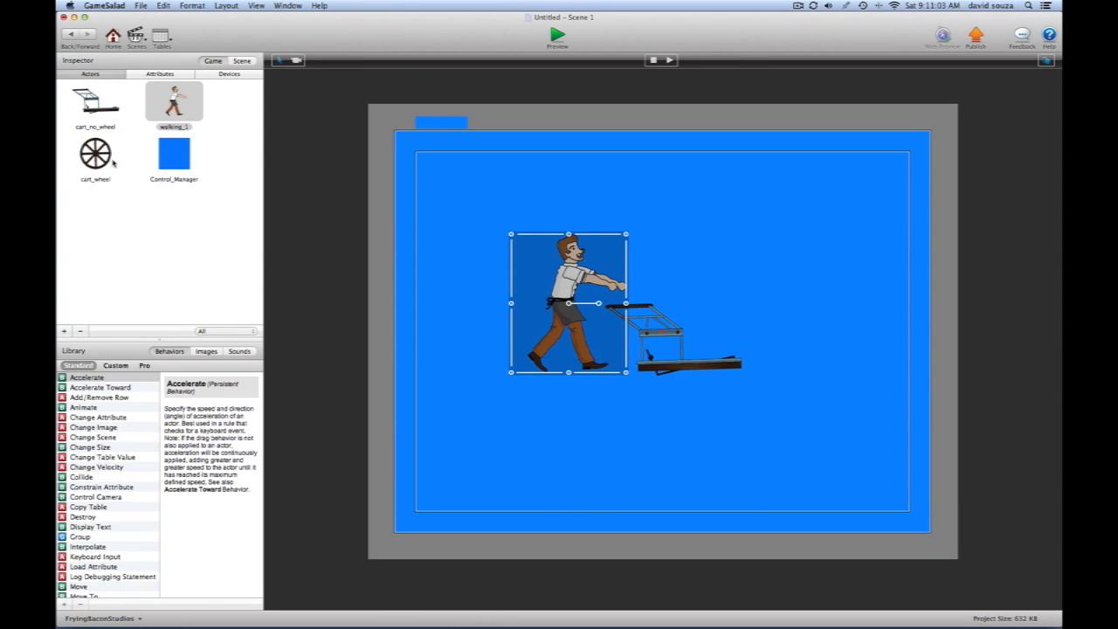
drag(113, 162, 740, 387)
drag(96, 159, 663, 387)
Constrain the placed walking_1 actor's self.Position.X to the expression scene.Background.cart_no_wheel.Position.X -175
double_click(566, 299)
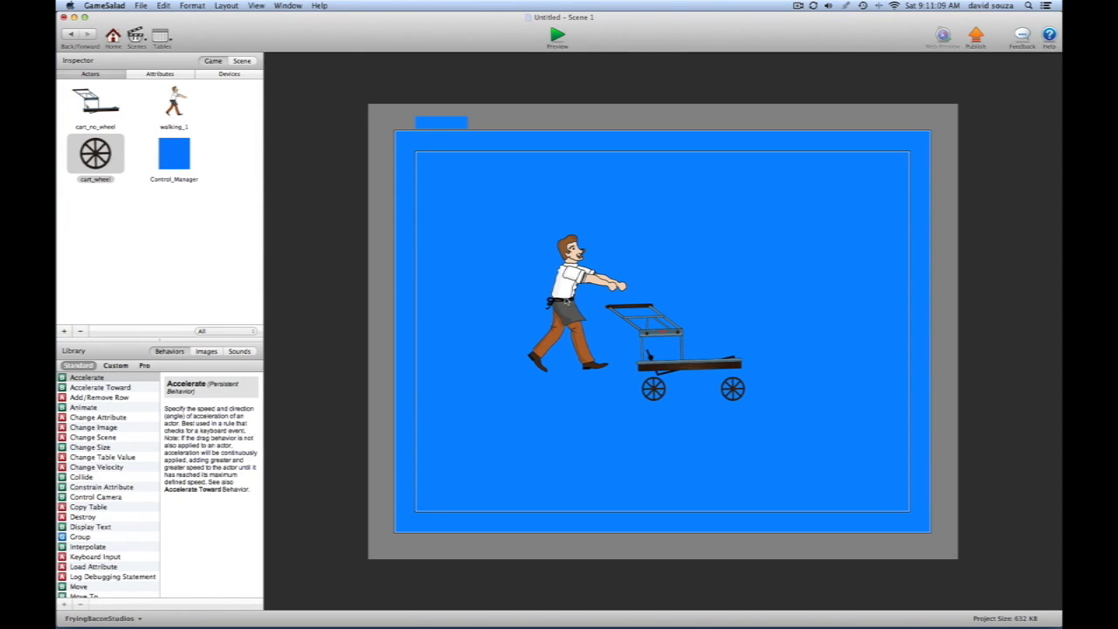
click(690, 292)
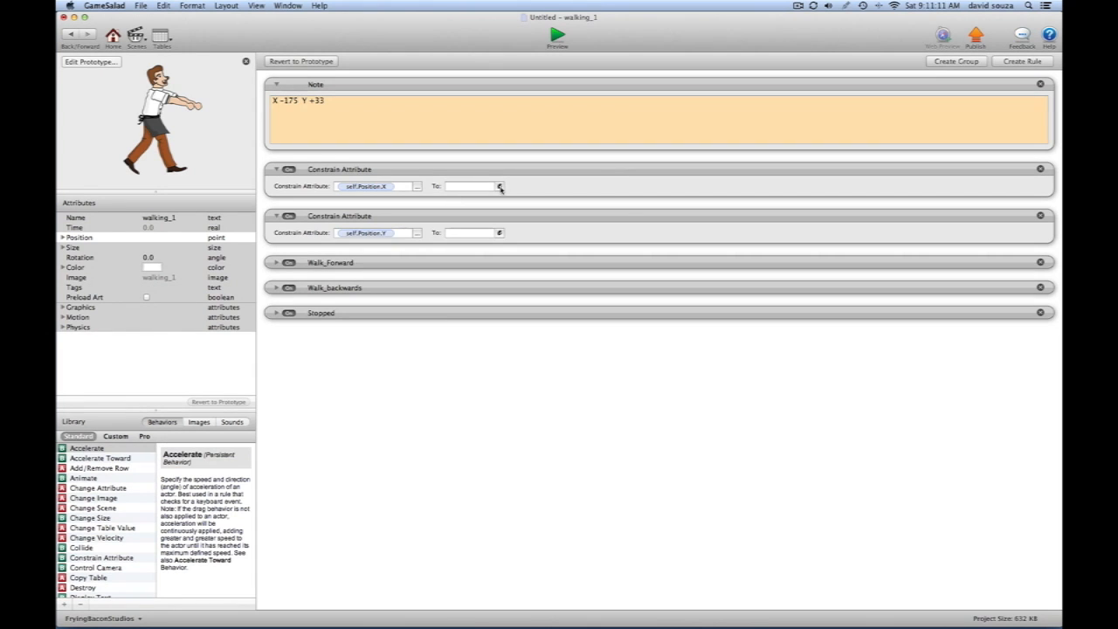
click(500, 186)
click(451, 202)
mouse_move(477, 227)
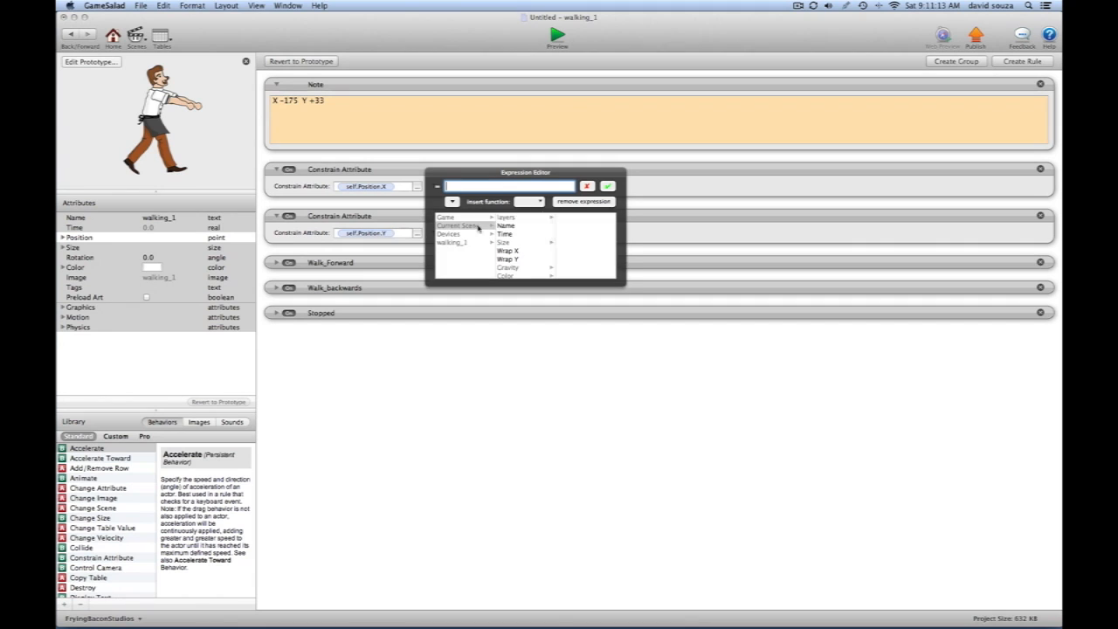
click(510, 219)
click(568, 219)
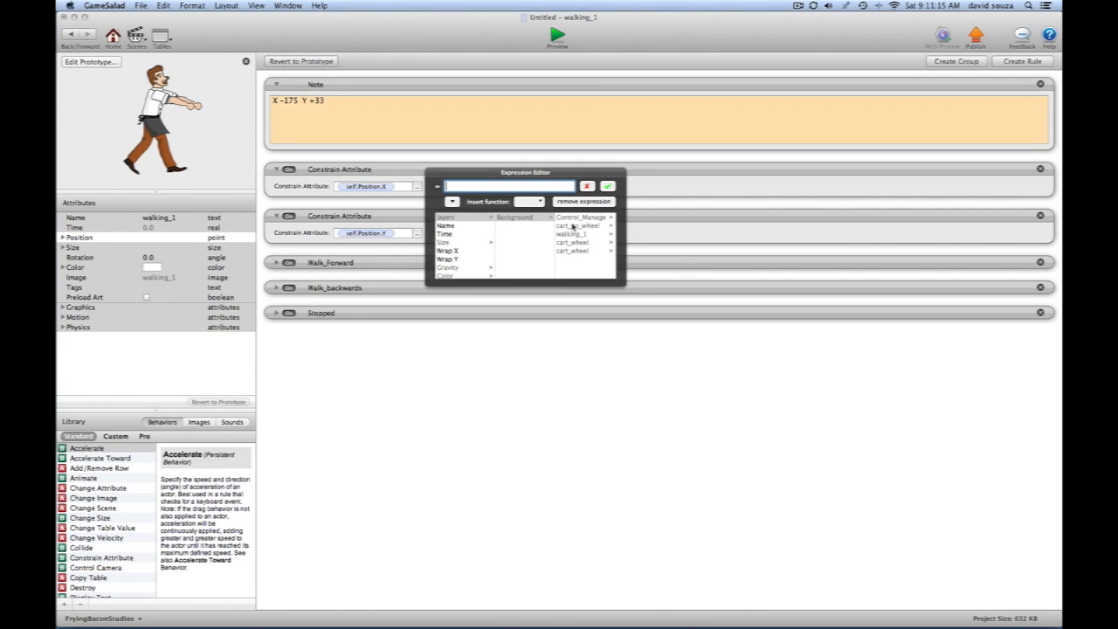
click(573, 225)
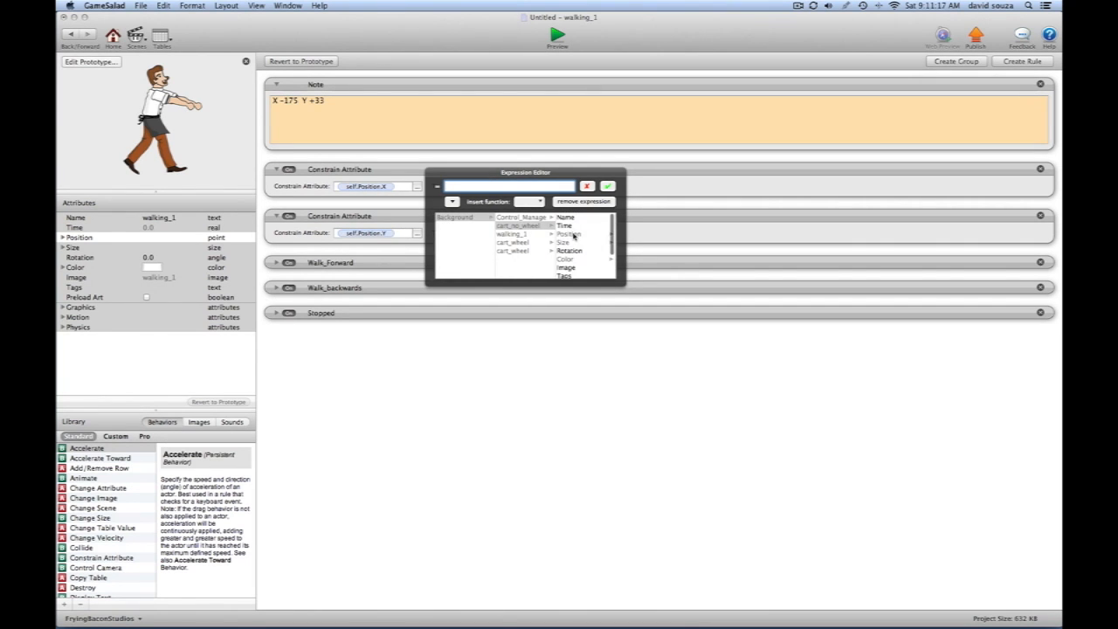
click(569, 234)
click(571, 216)
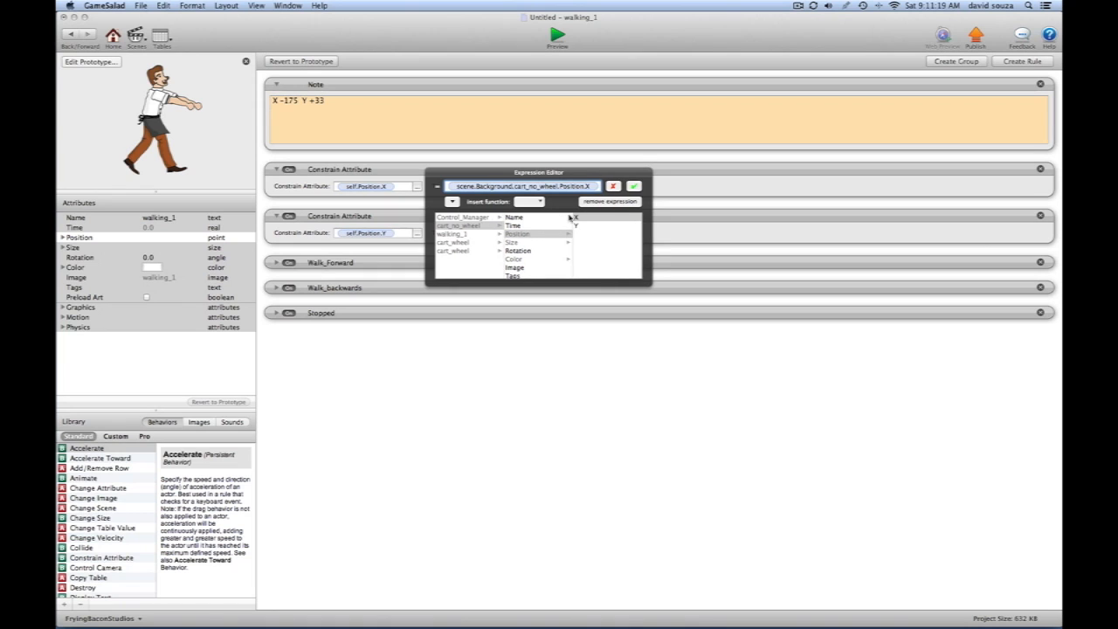
text(-175)
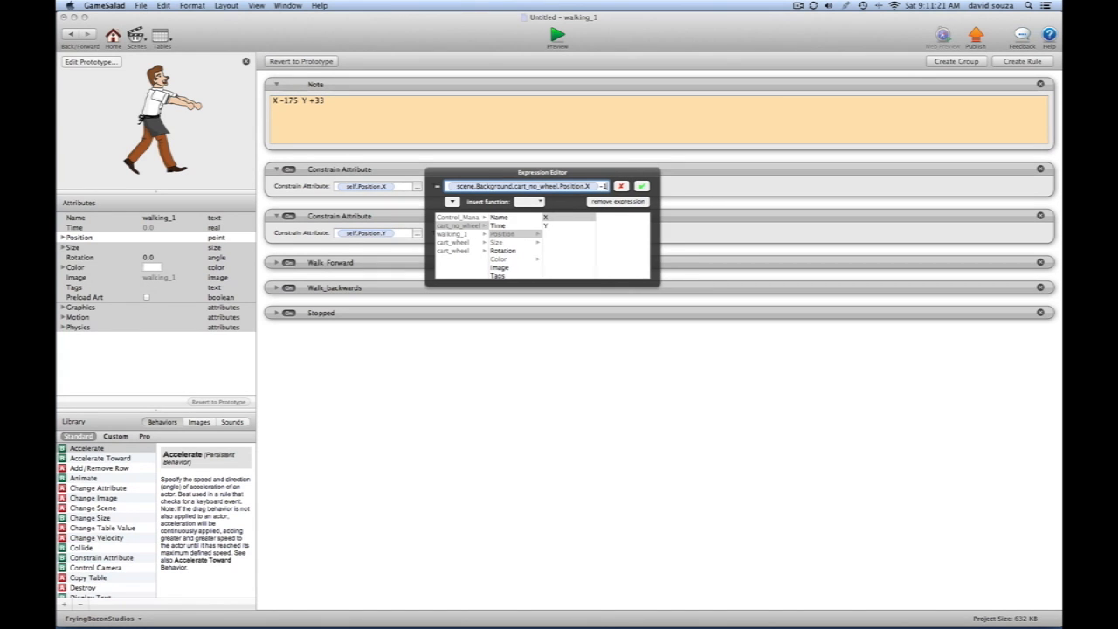
click(649, 186)
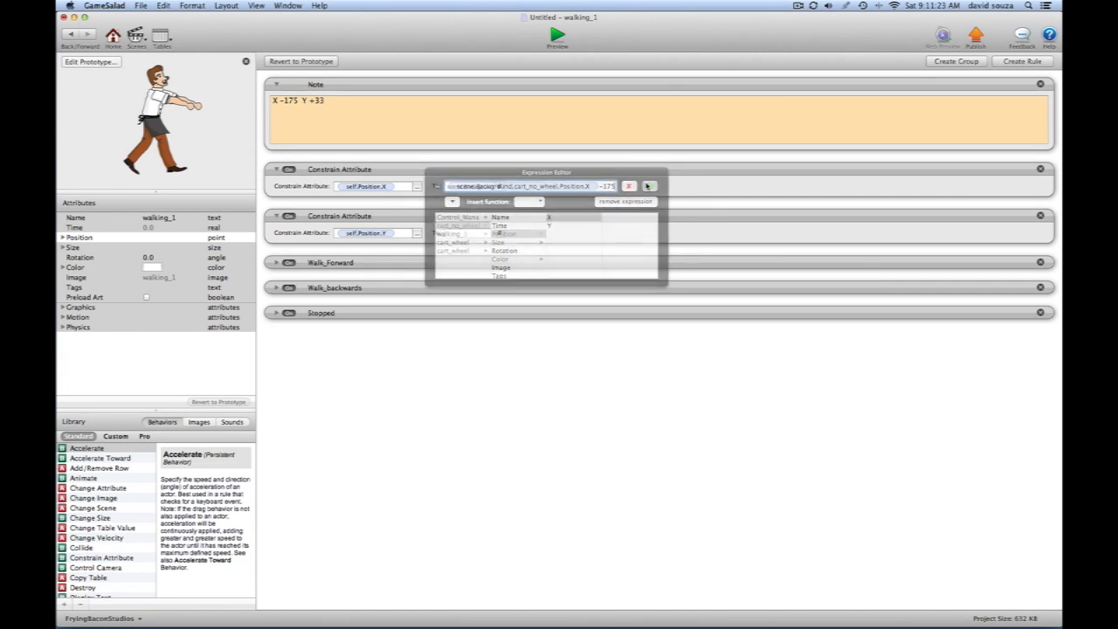
Constrain the placed walking_1 actor's self.Position.Y to scene.Background.cart_no_wheel.Position.Y -33 and return to the scene
click(501, 233)
click(452, 249)
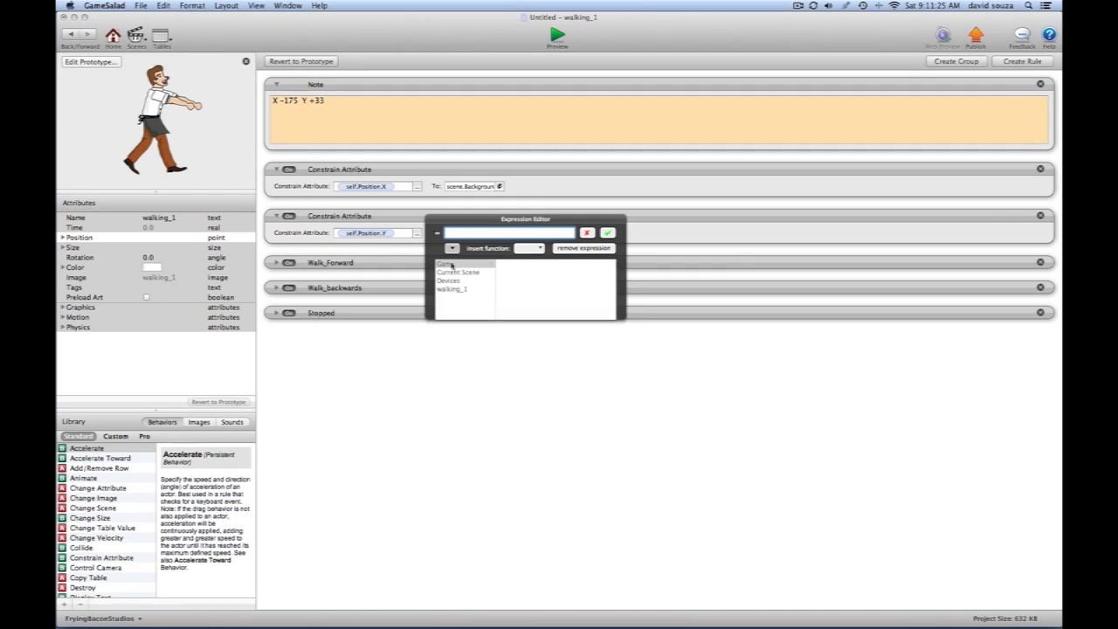
click(456, 273)
click(506, 263)
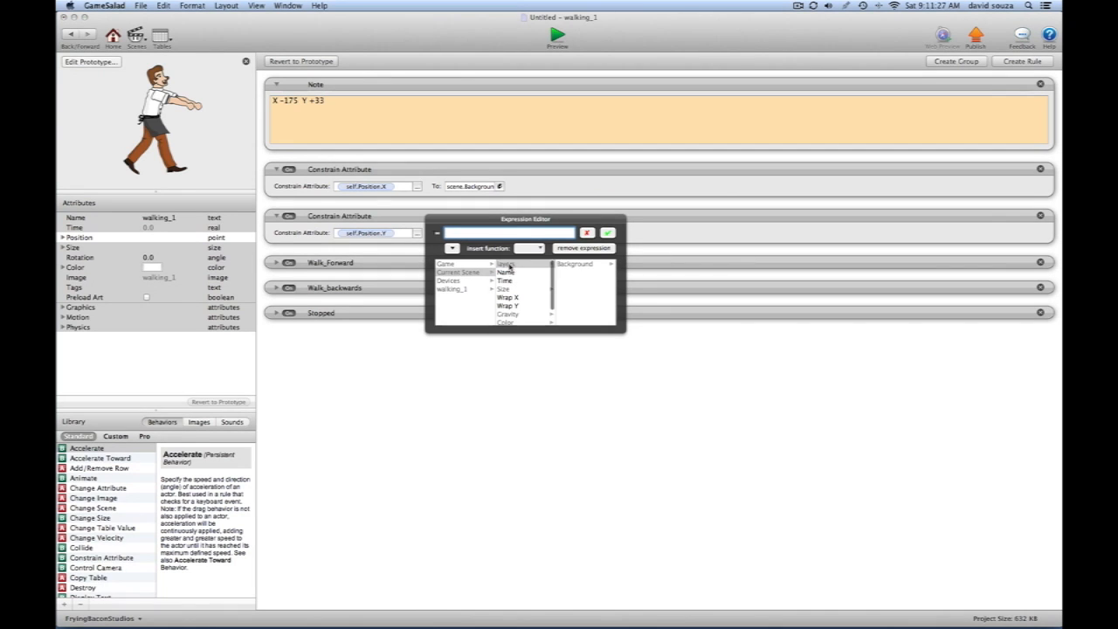
click(576, 264)
click(575, 273)
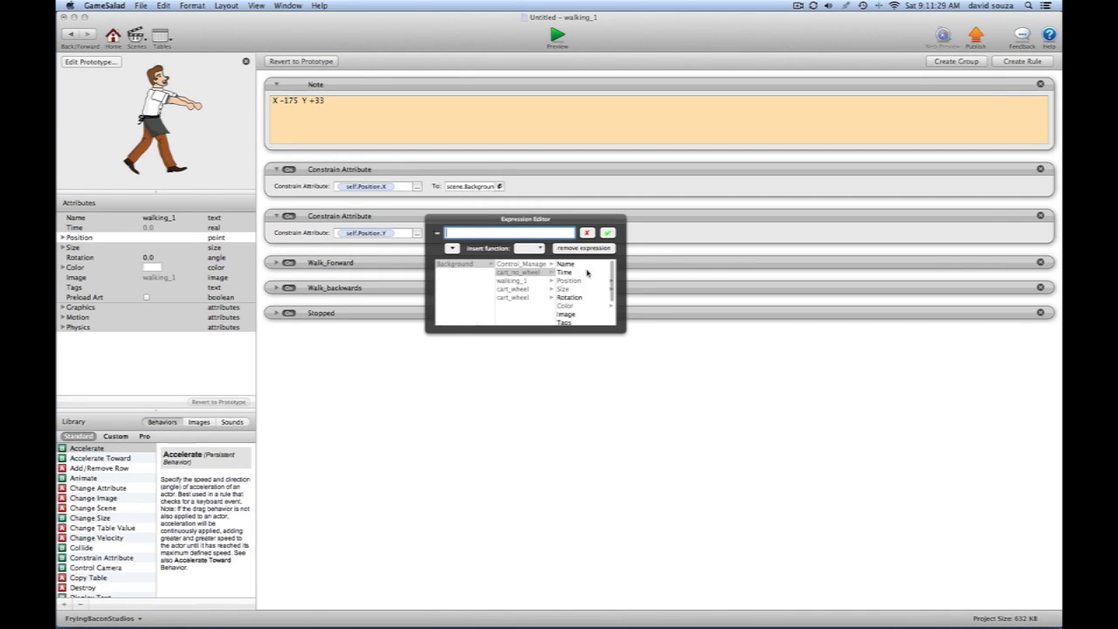
click(579, 281)
click(565, 272)
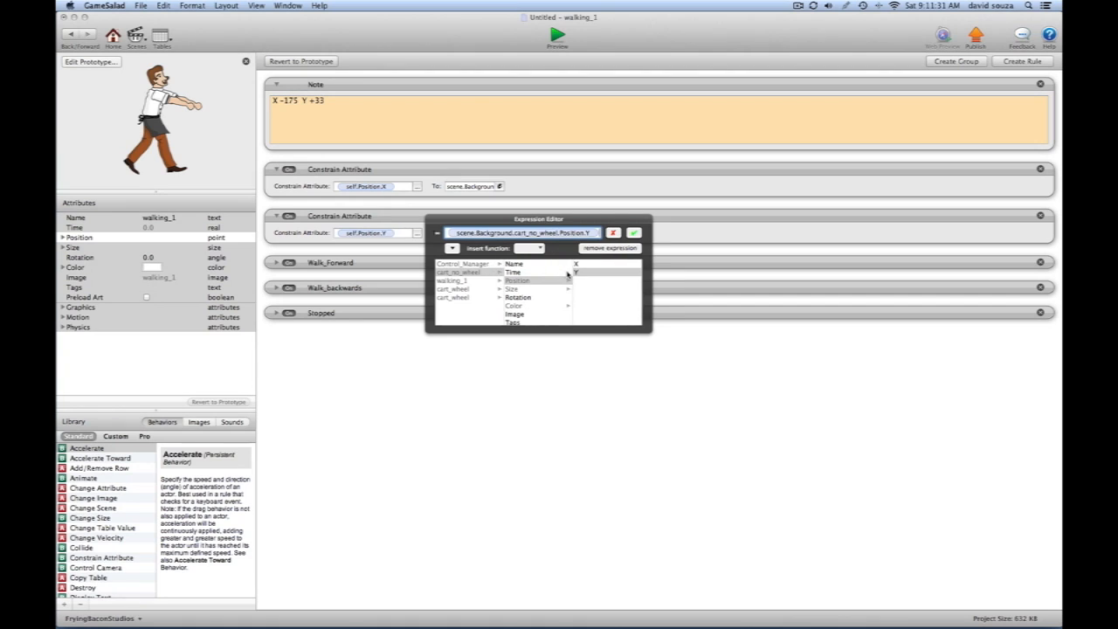
text(-33)
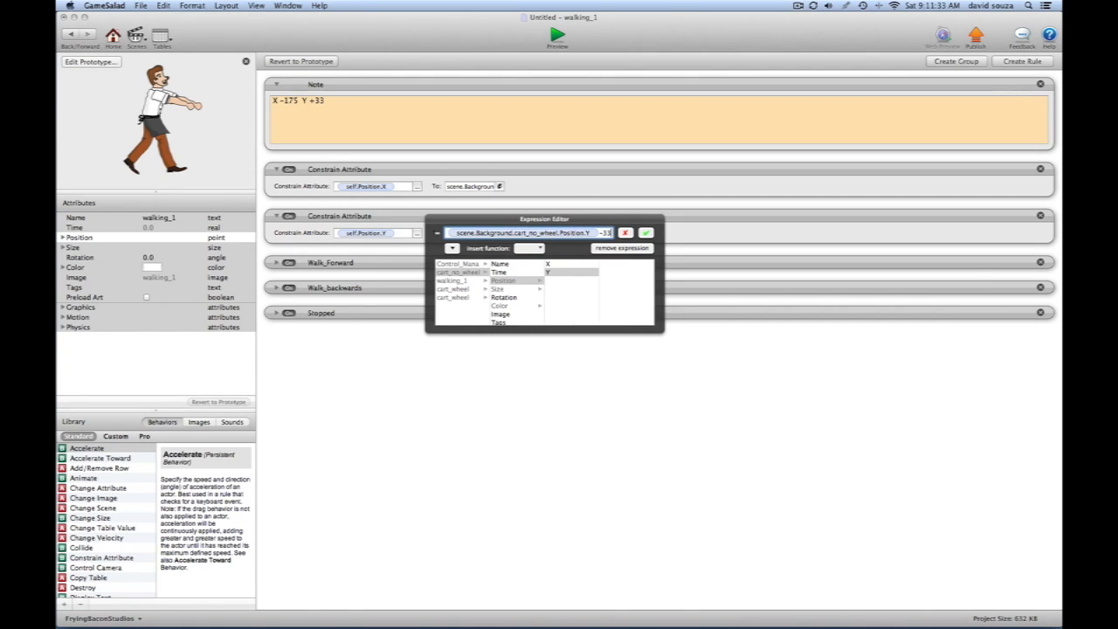
click(647, 232)
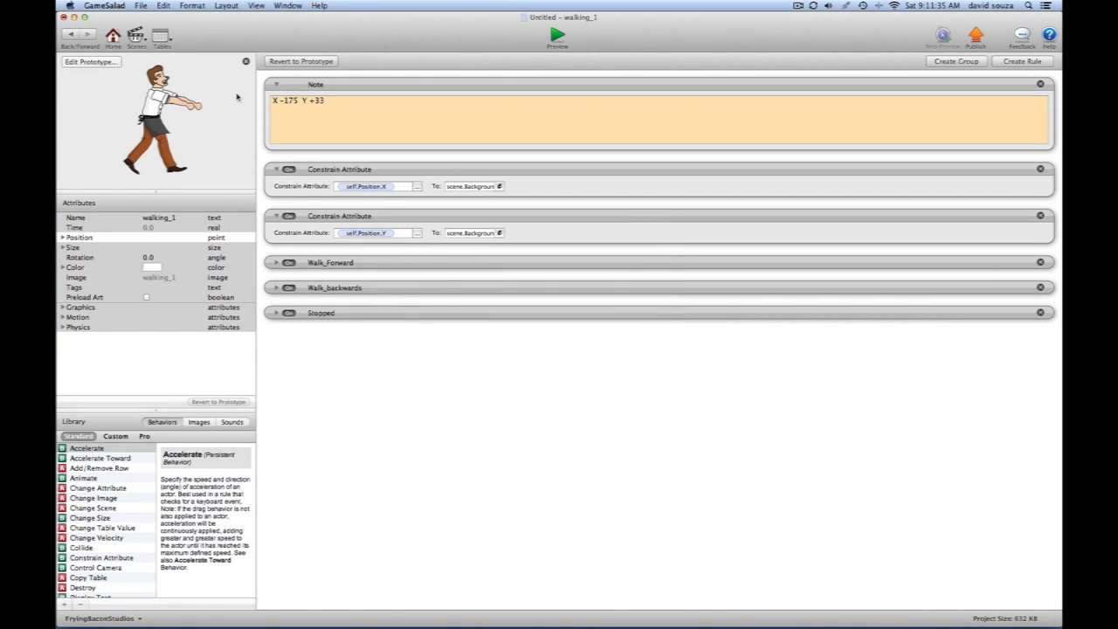
click(70, 34)
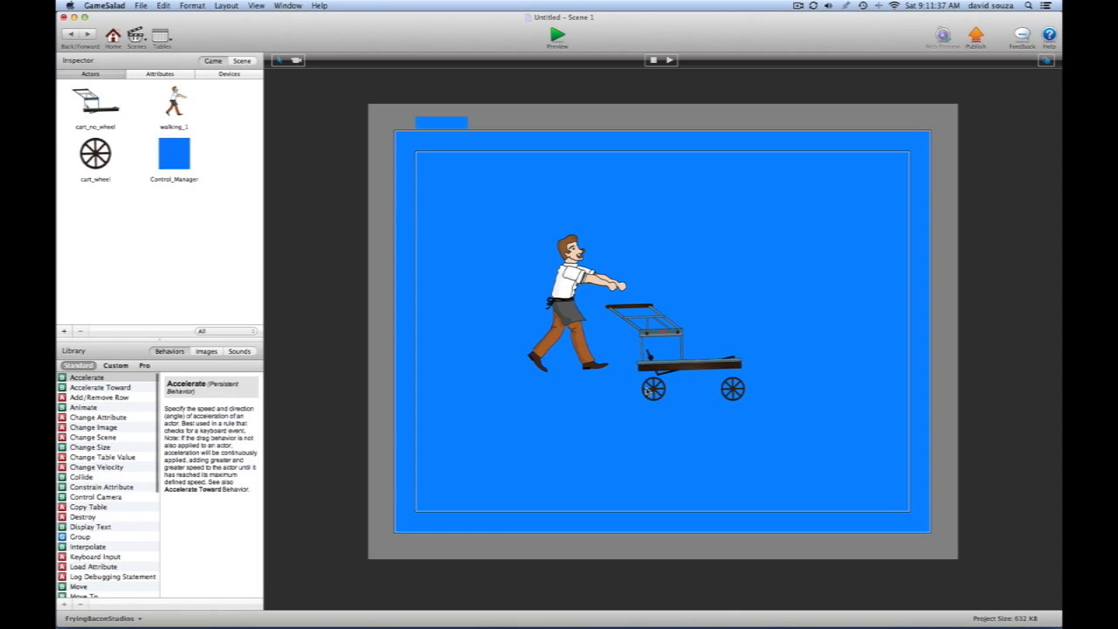
Unlock the placed back cart_wheel's behaviors and constrain its self.Position.X to scene.Background.cart_no_wheel.Position.X -31
double_click(647, 391)
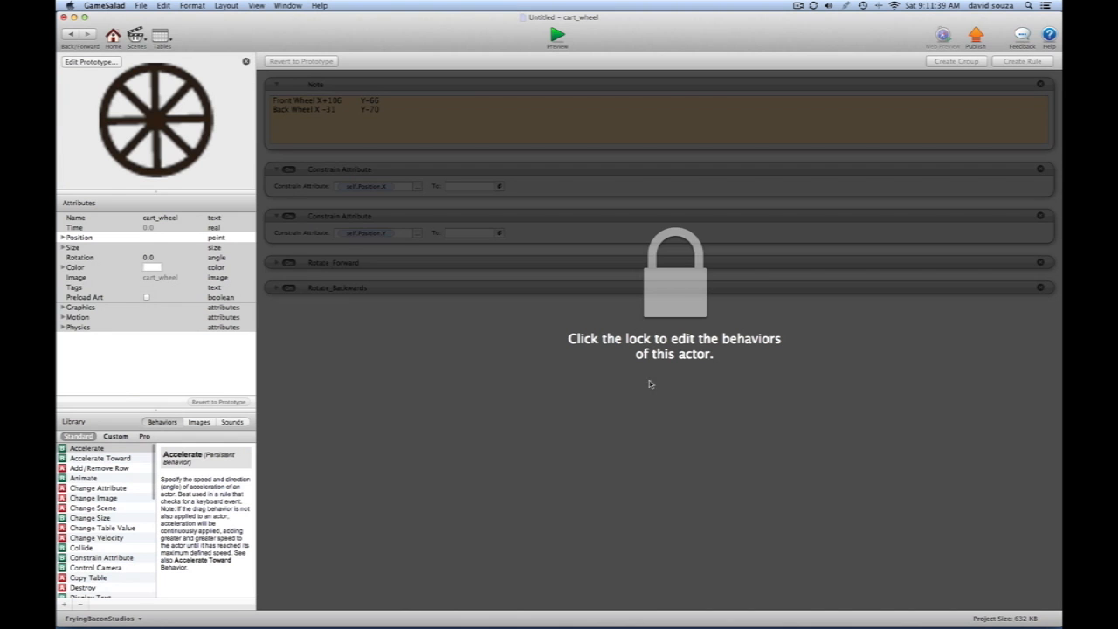
click(692, 304)
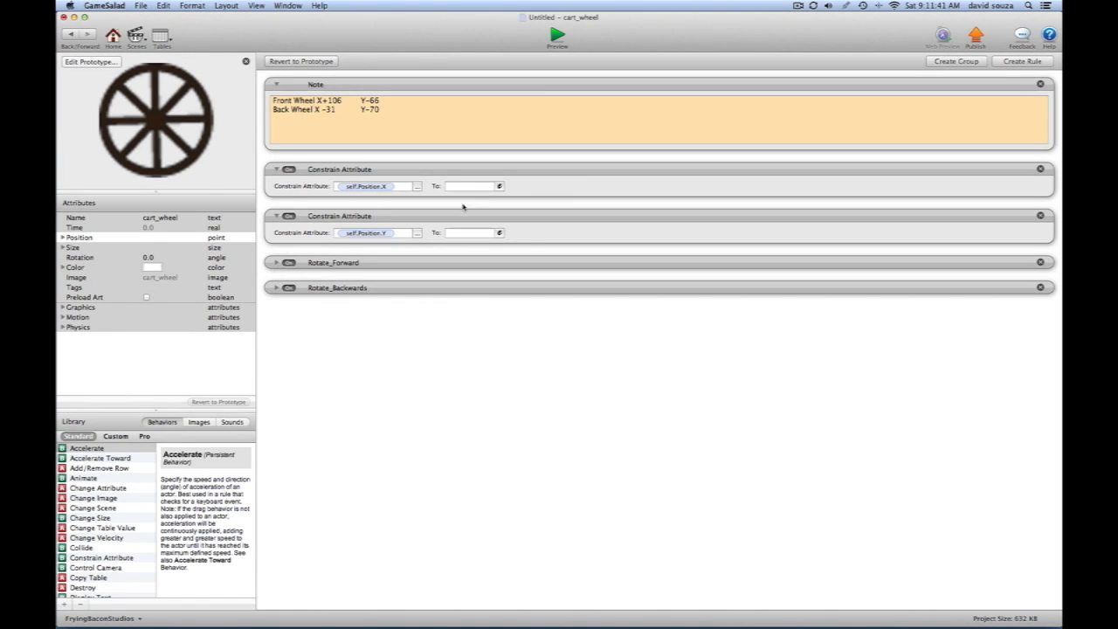
click(498, 186)
click(451, 202)
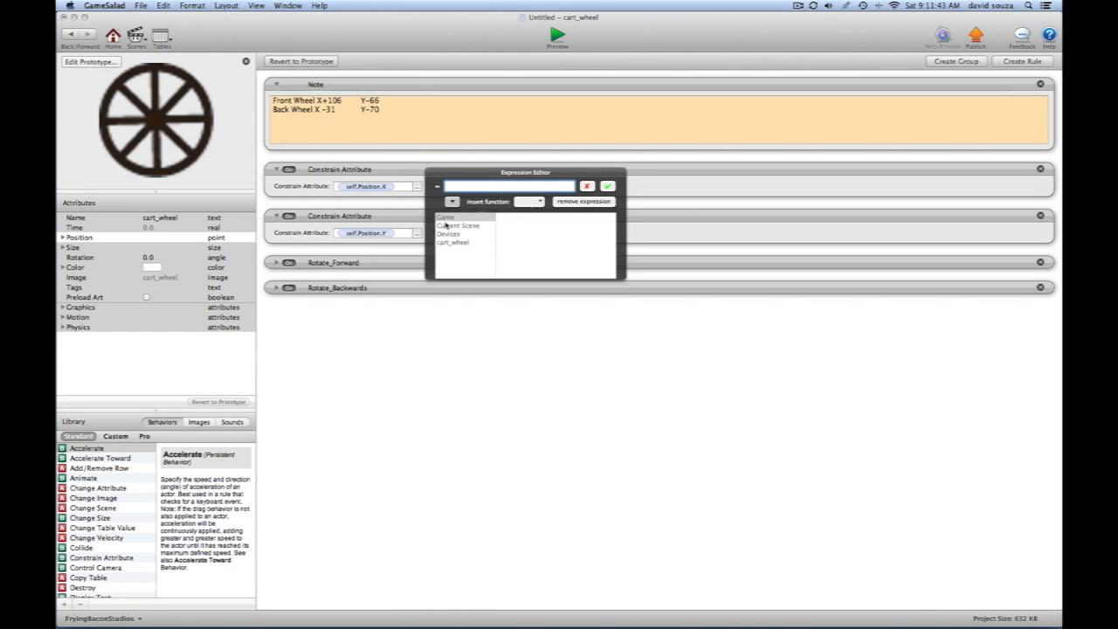
click(468, 229)
click(507, 217)
click(572, 217)
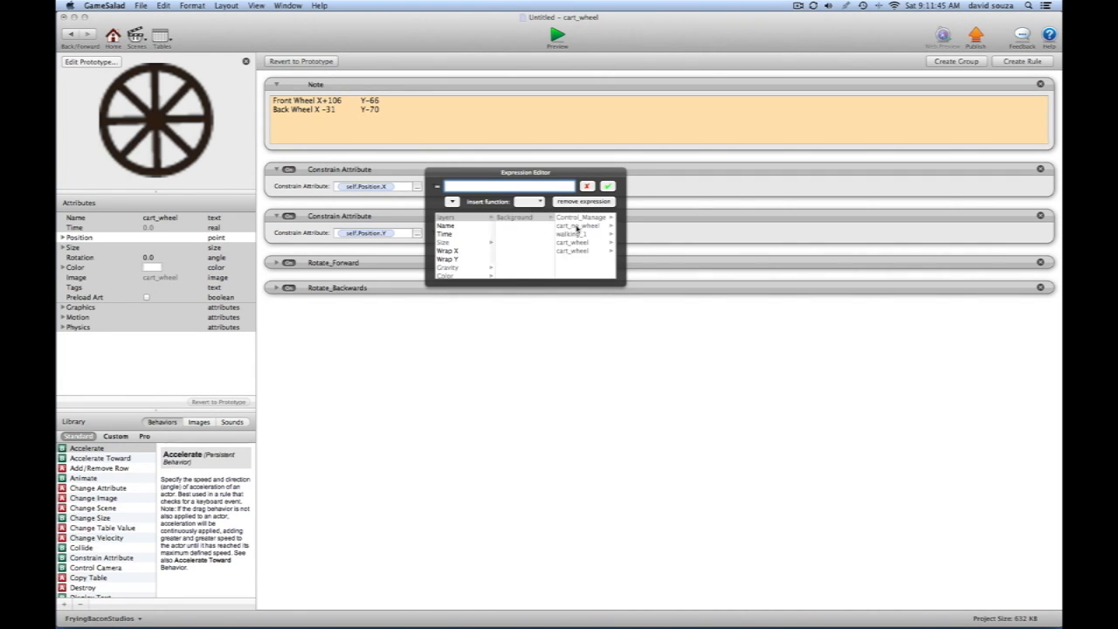
click(577, 225)
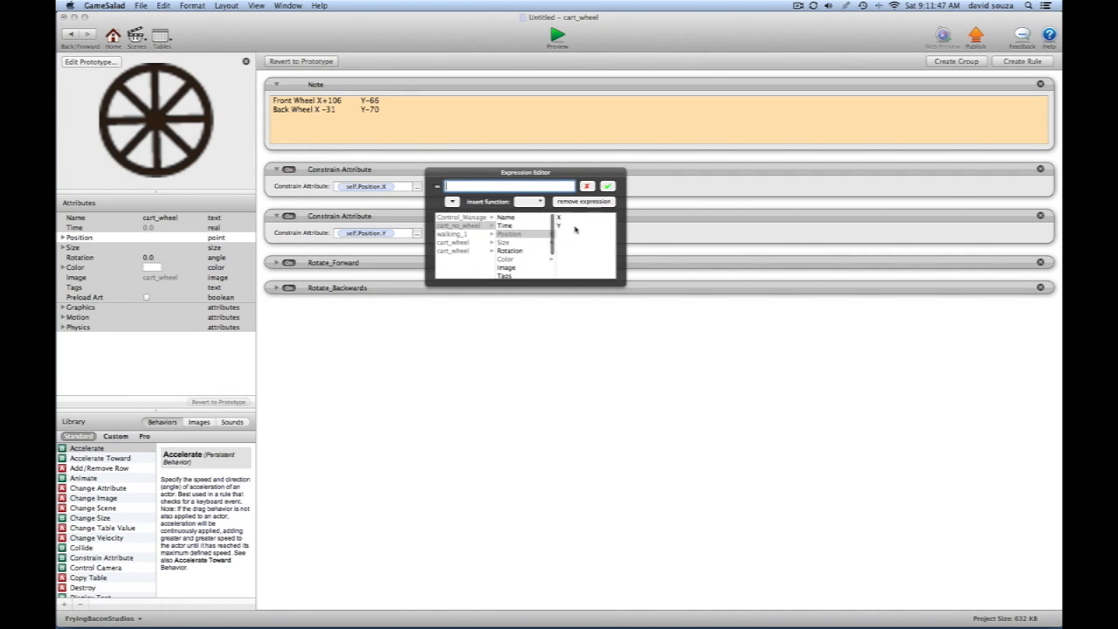
click(576, 234)
click(565, 218)
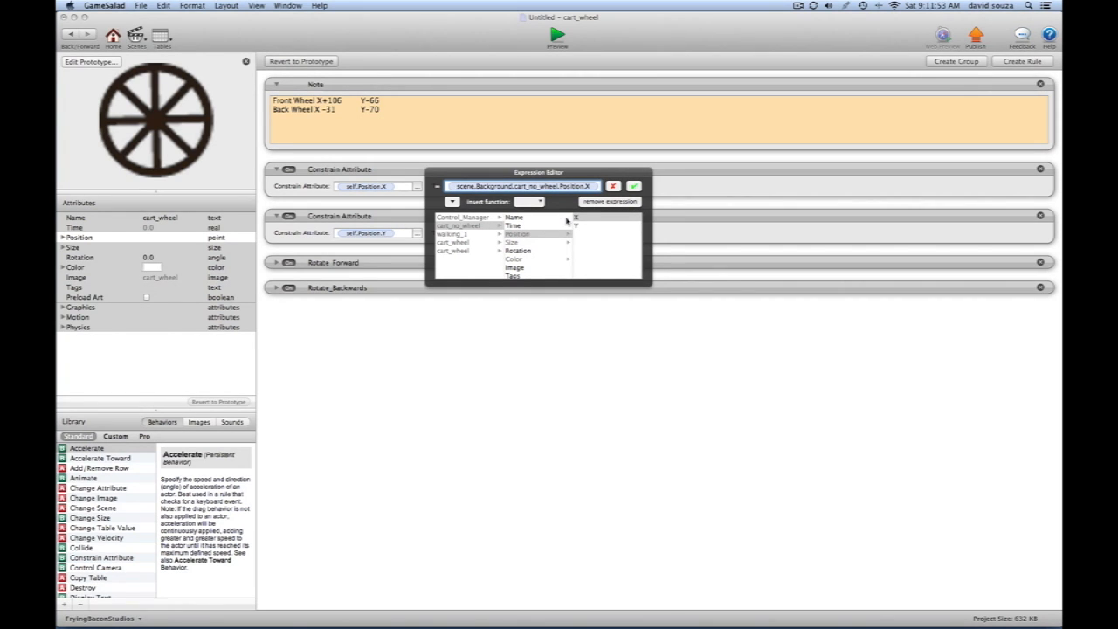
text(-31)
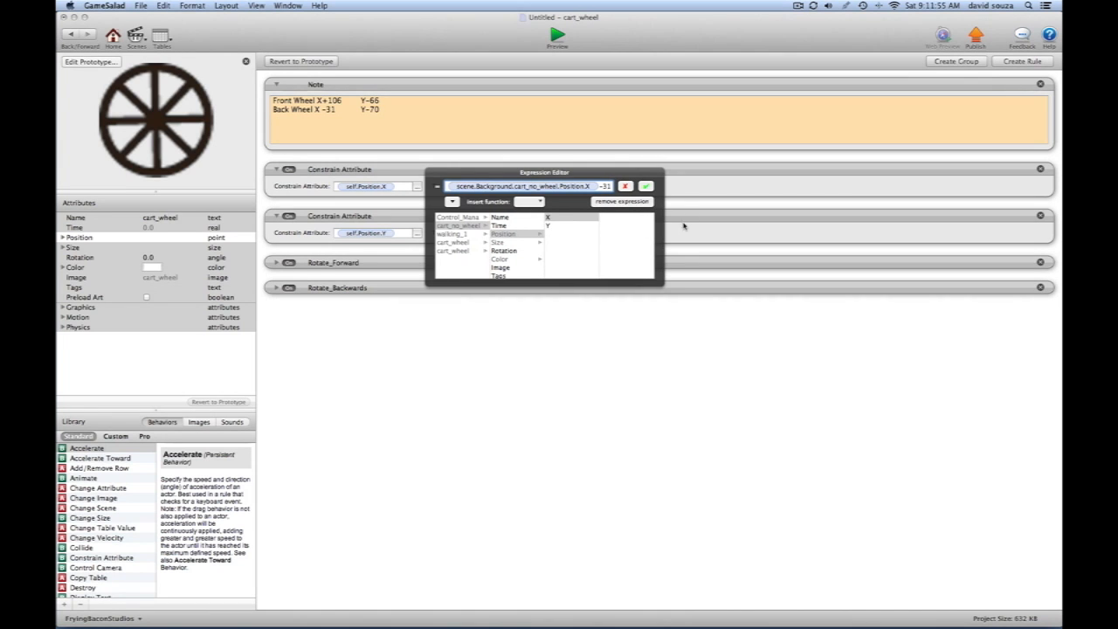
click(647, 186)
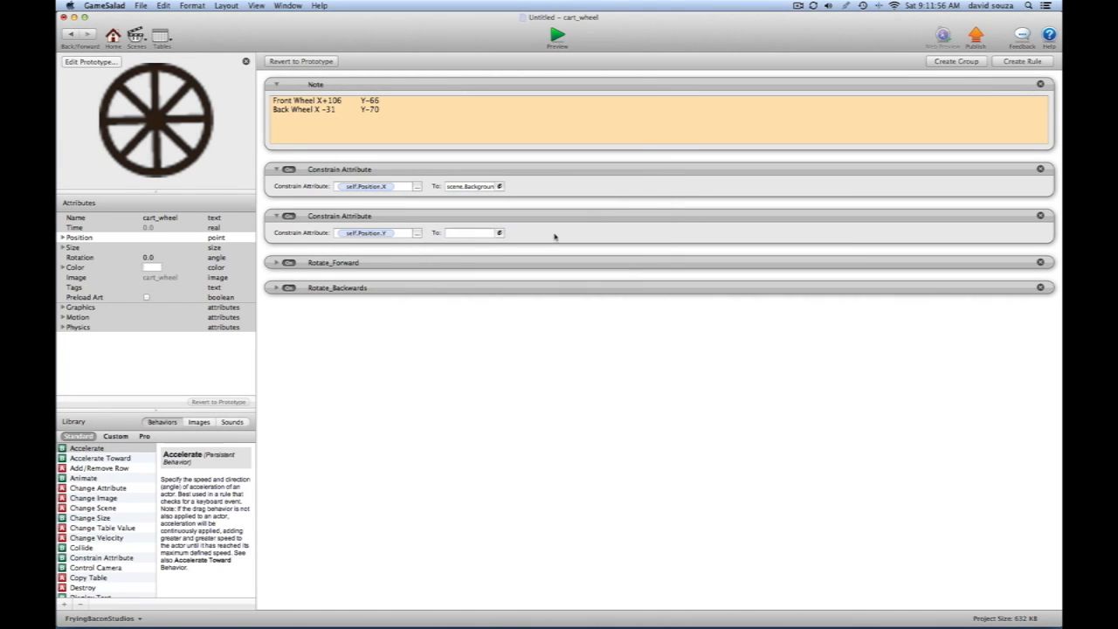
Constrain the back cart_wheel's self.Position.Y to scene.Background.cart_no_wheel.Position.Y -70 and return to the scene
click(500, 233)
click(451, 248)
click(457, 272)
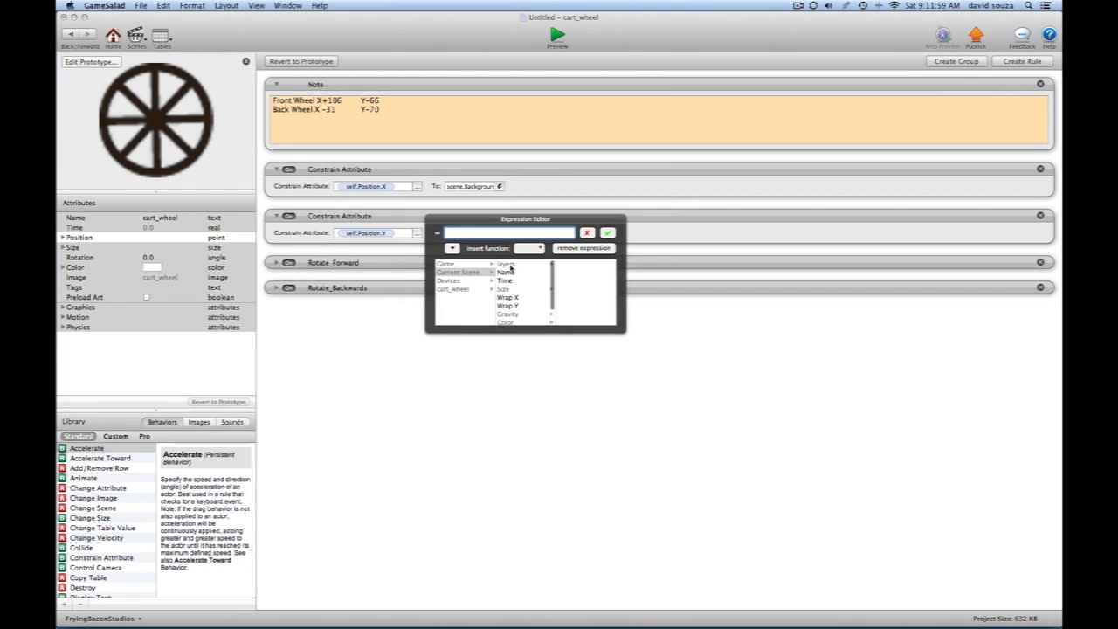
click(516, 263)
click(566, 263)
click(569, 276)
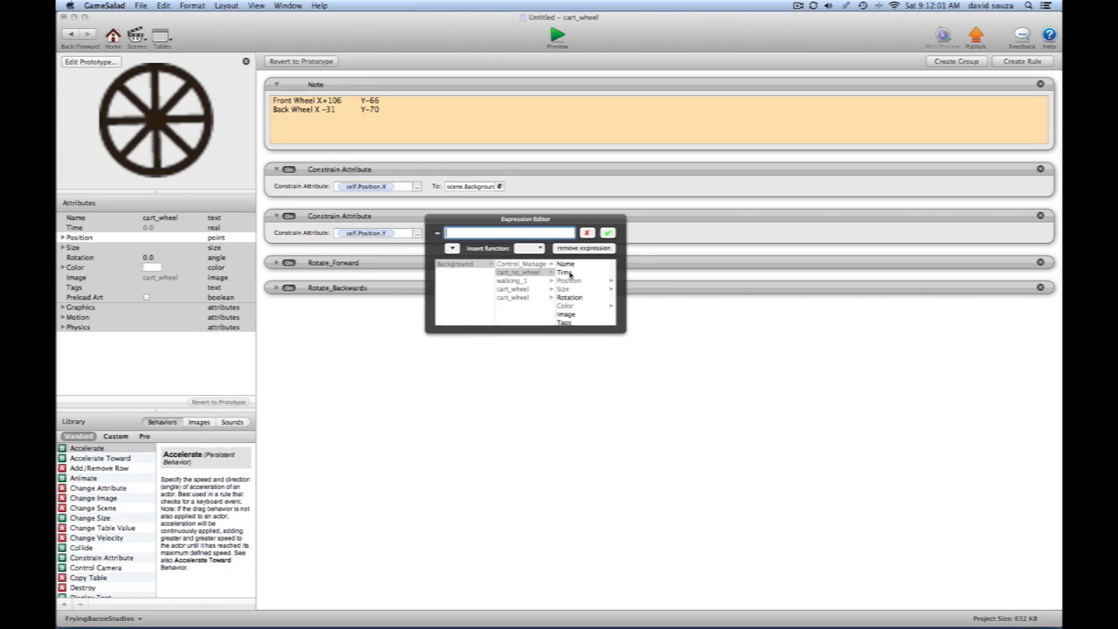
click(568, 280)
click(564, 274)
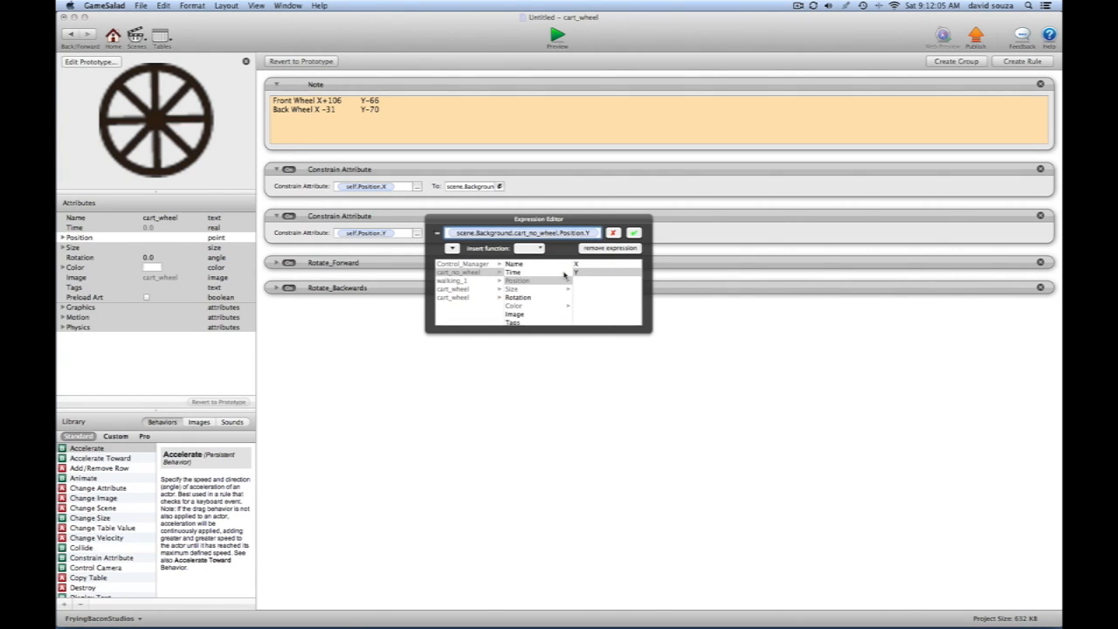
text(-70)
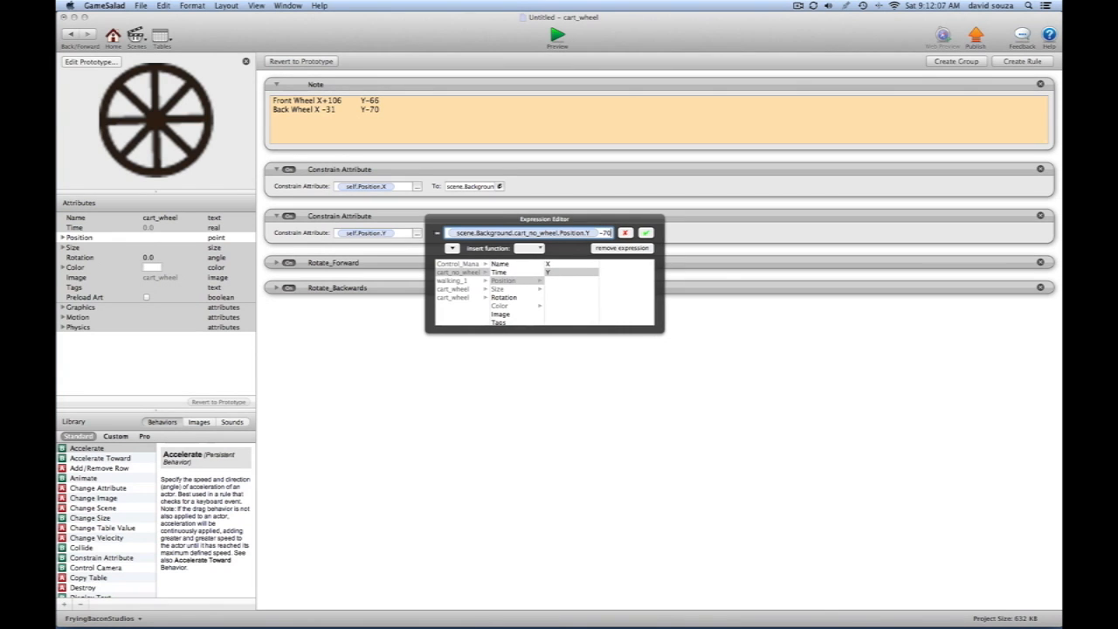
click(645, 233)
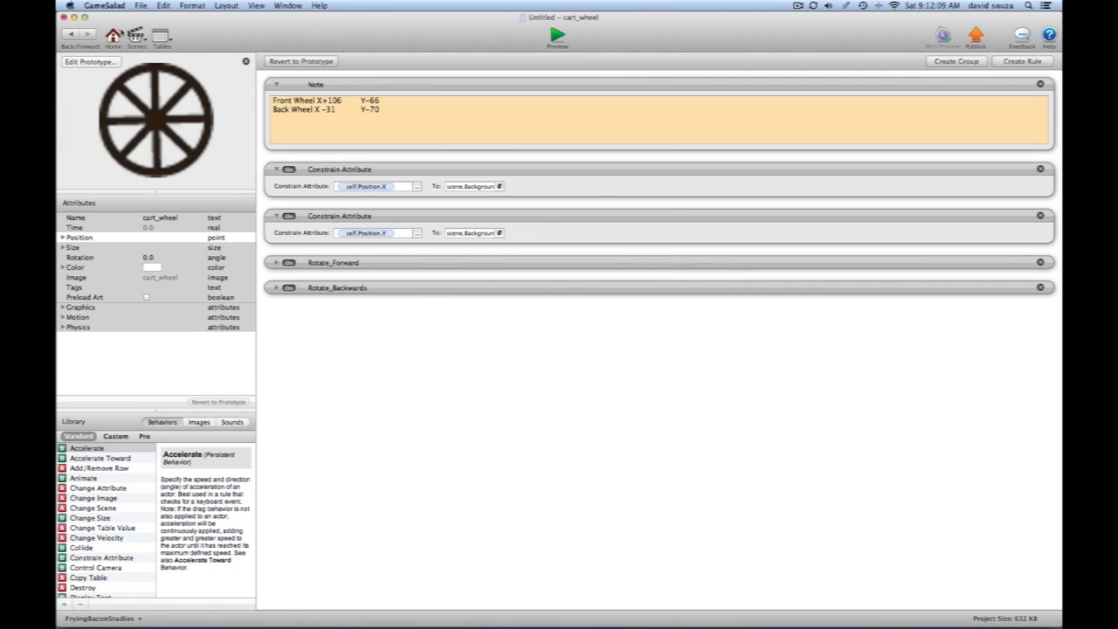
click(71, 35)
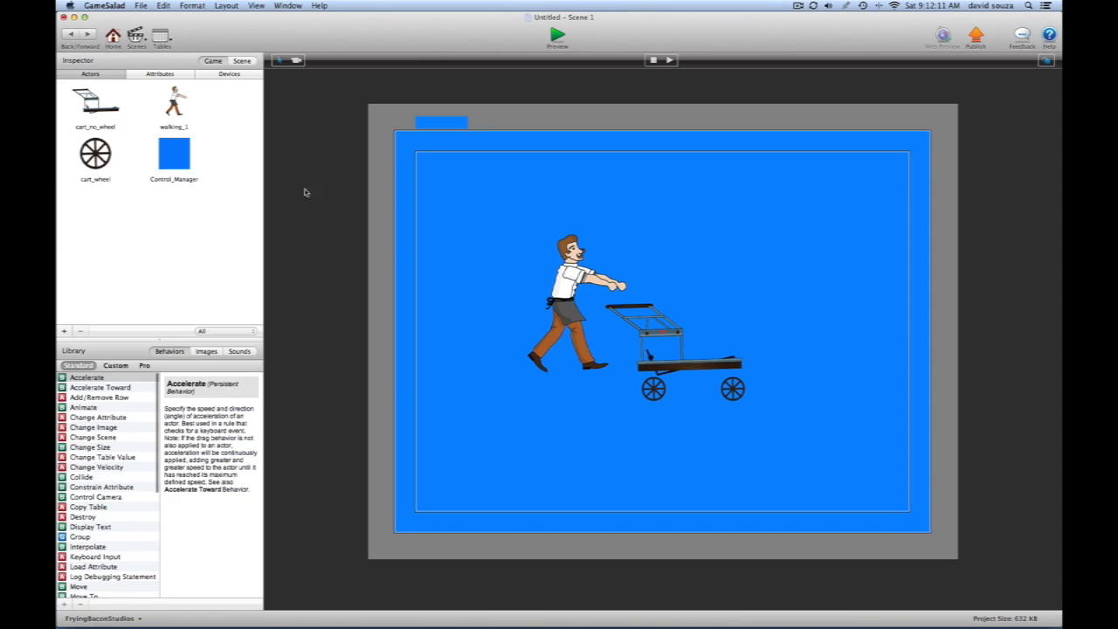
Unlock the placed front cart_wheel's behaviors and constrain its self.Position.X to scene.Background.cart_no_wheel.Position.X +106
double_click(736, 394)
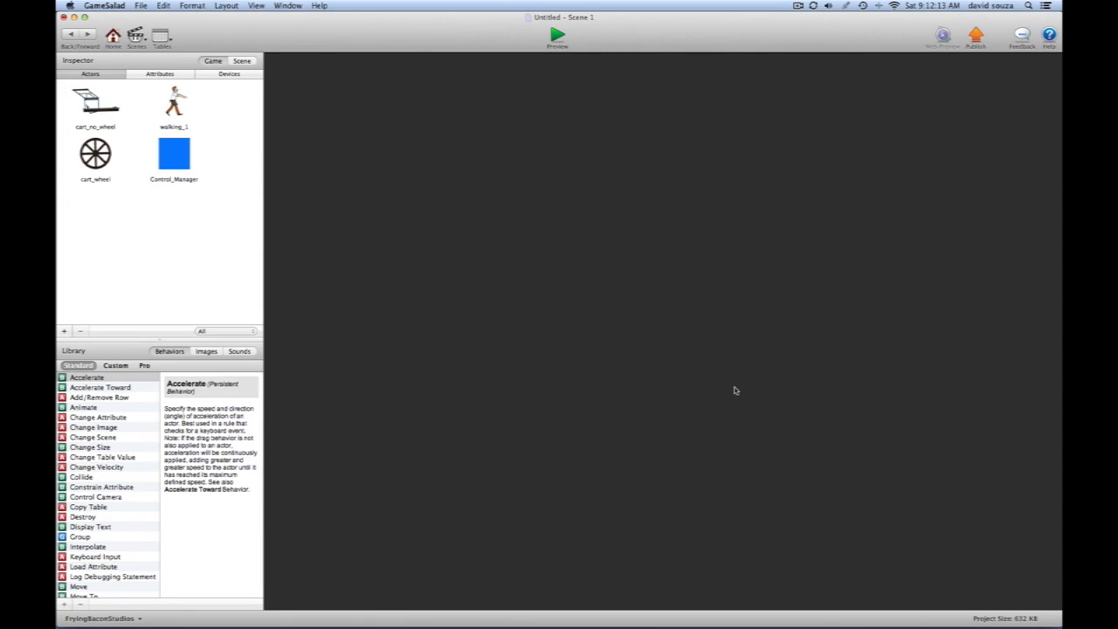
click(628, 308)
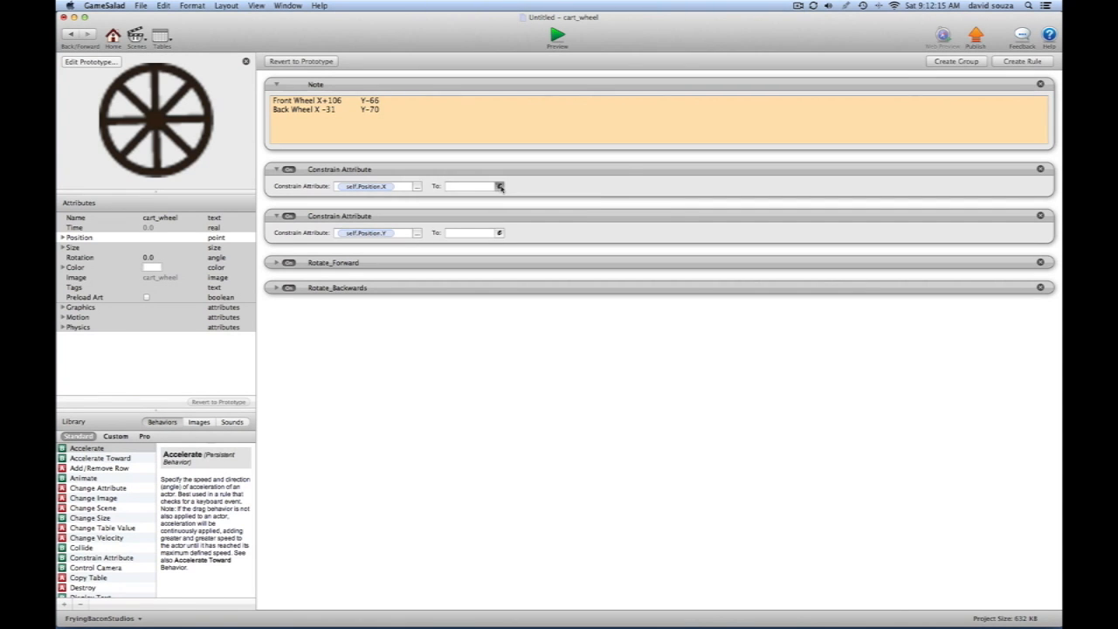
click(500, 186)
click(458, 226)
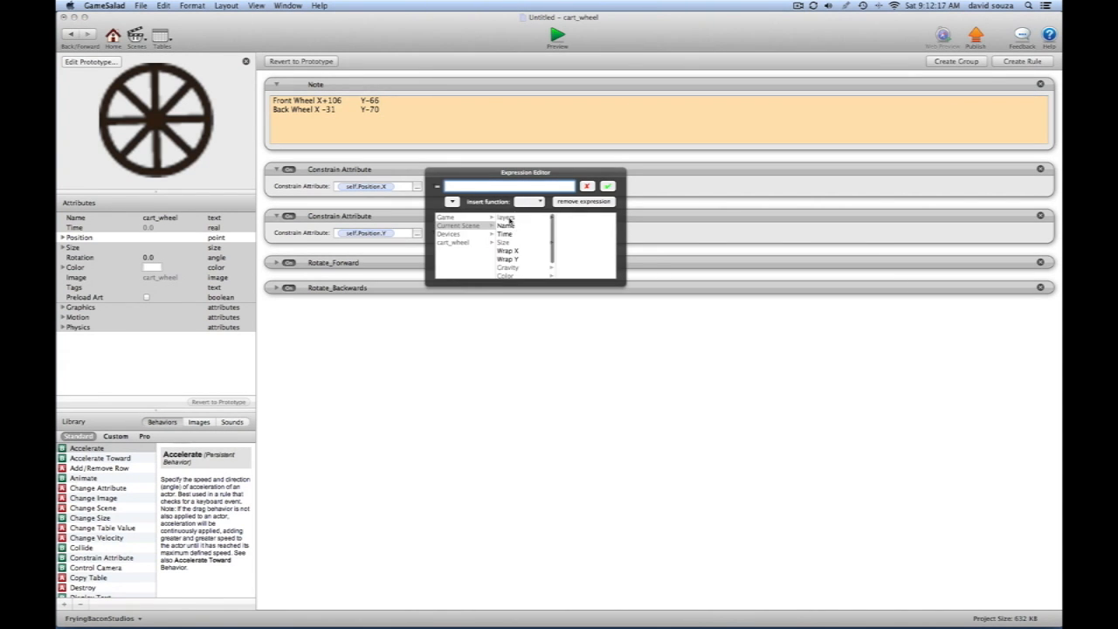
click(506, 217)
click(569, 218)
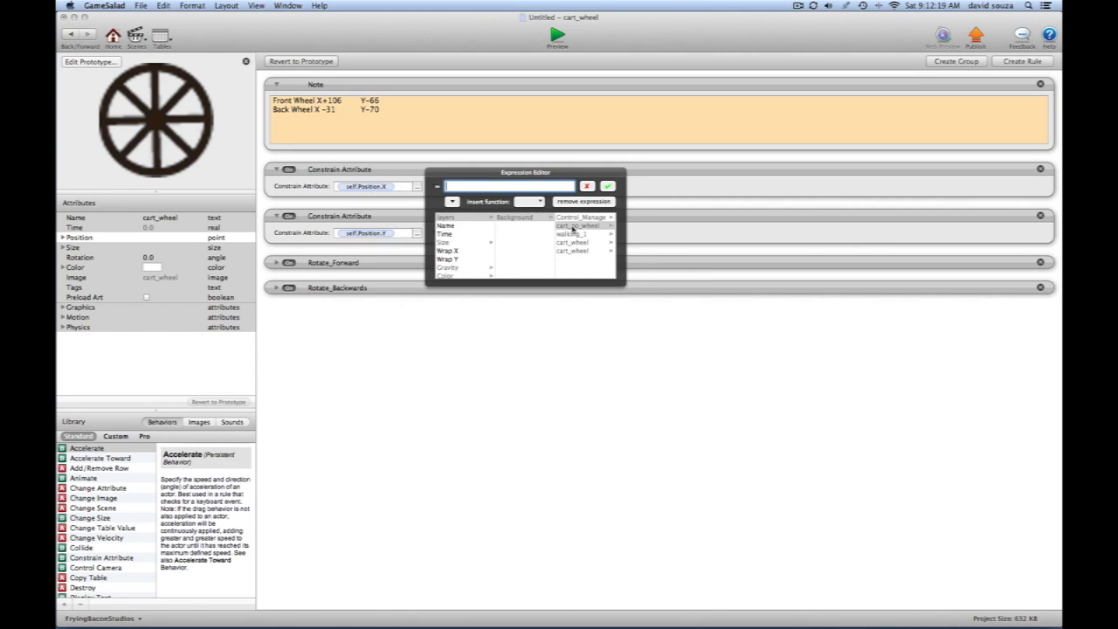
click(572, 225)
click(572, 234)
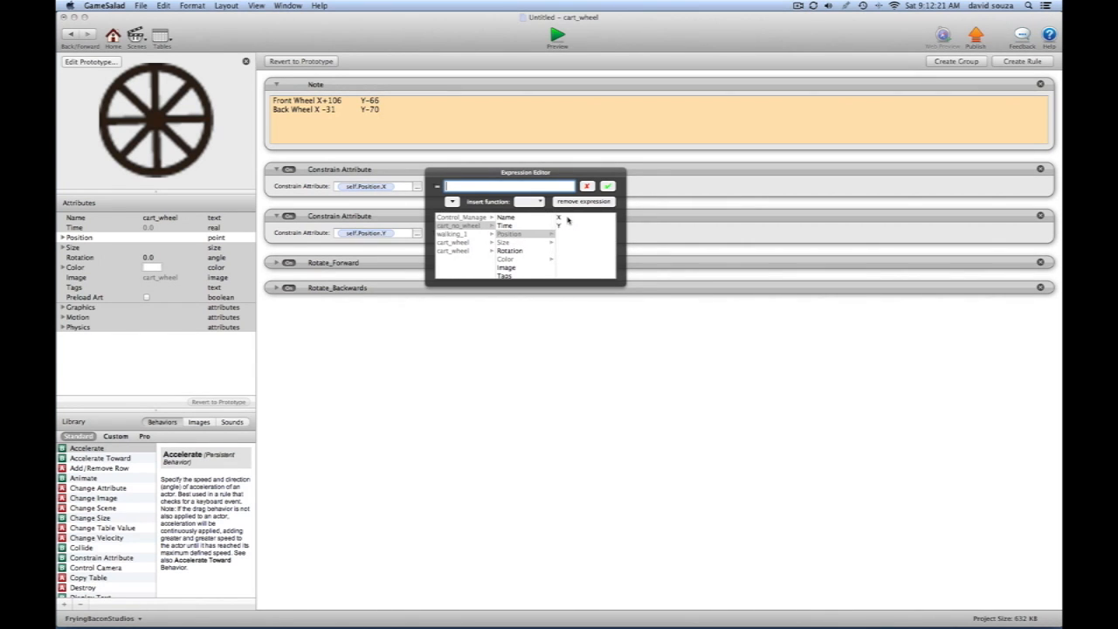
click(561, 217)
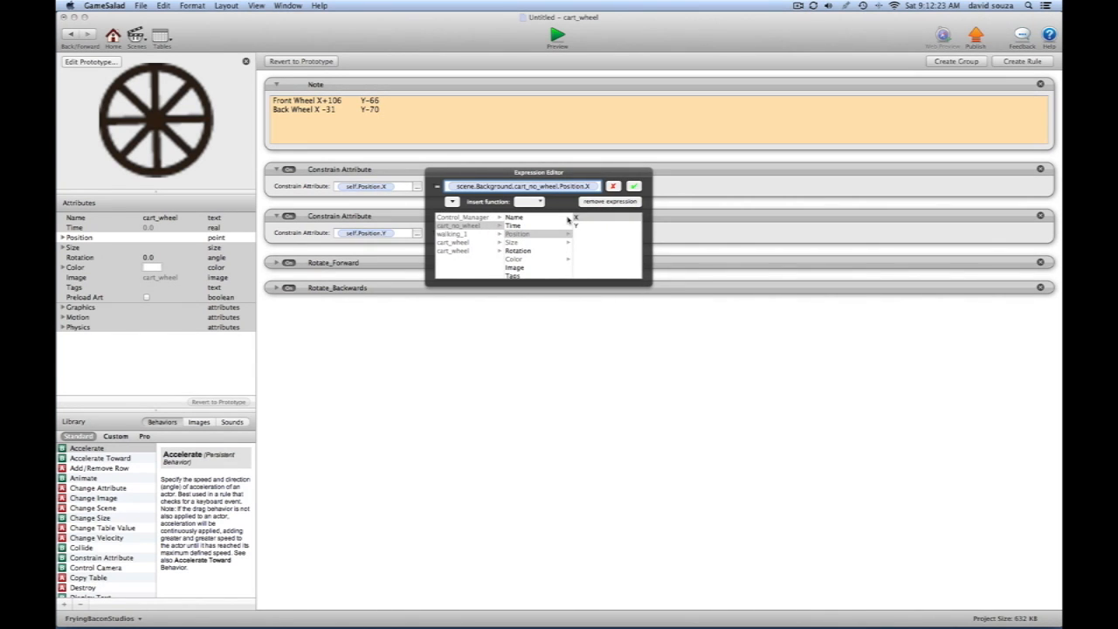
text(+106)
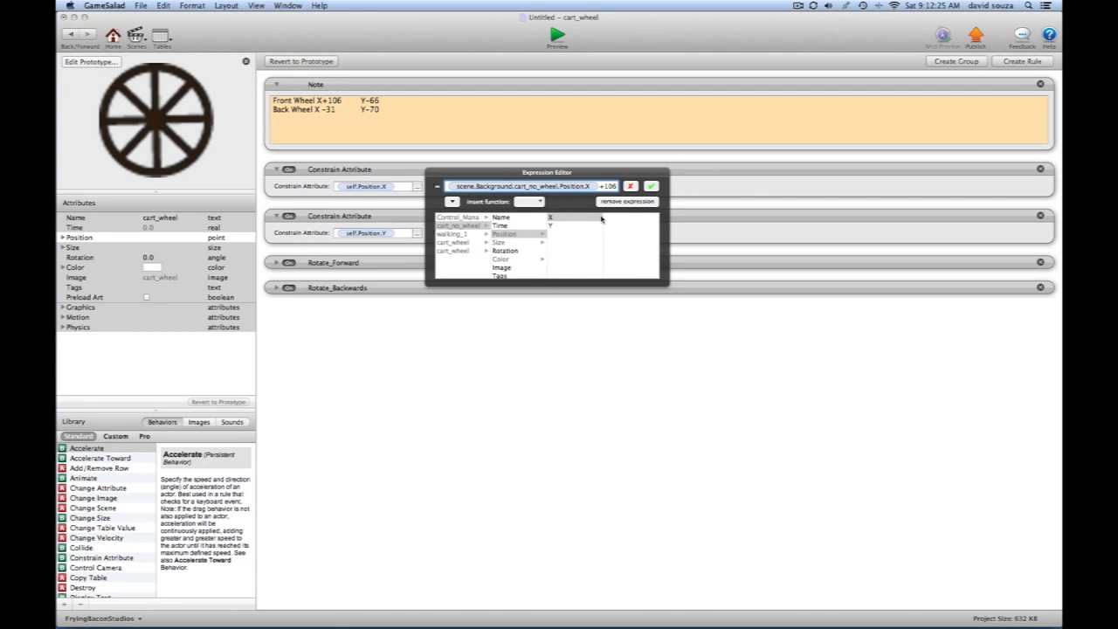
click(655, 186)
Constrain the front cart_wheel's self.Position.Y to scene.Background.cart_no_wheel.Position.Y -66
click(500, 234)
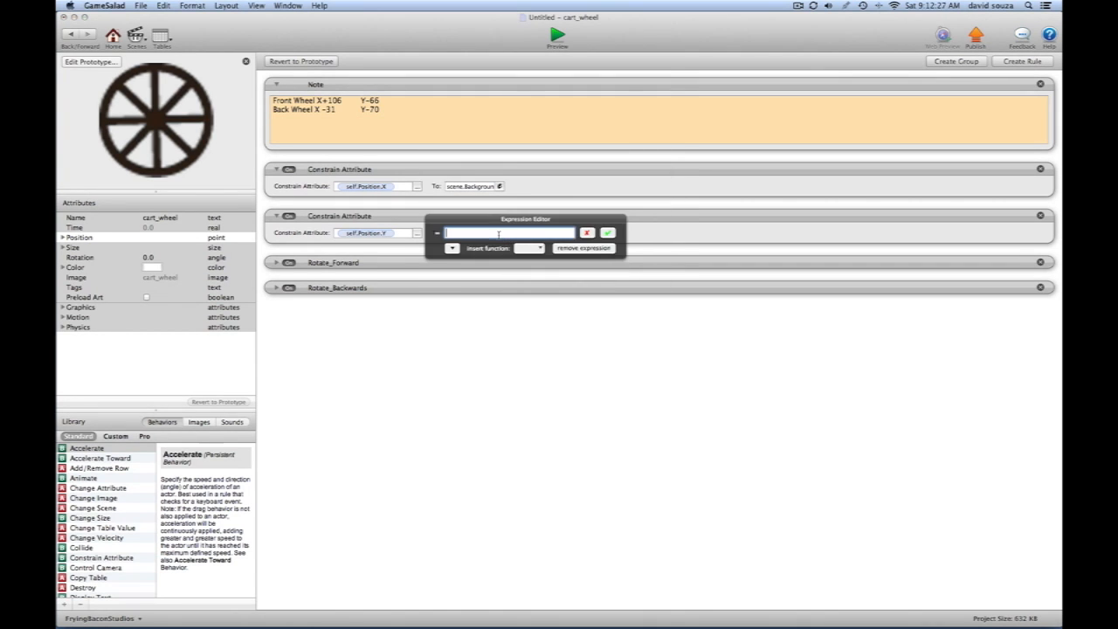
click(451, 247)
click(456, 272)
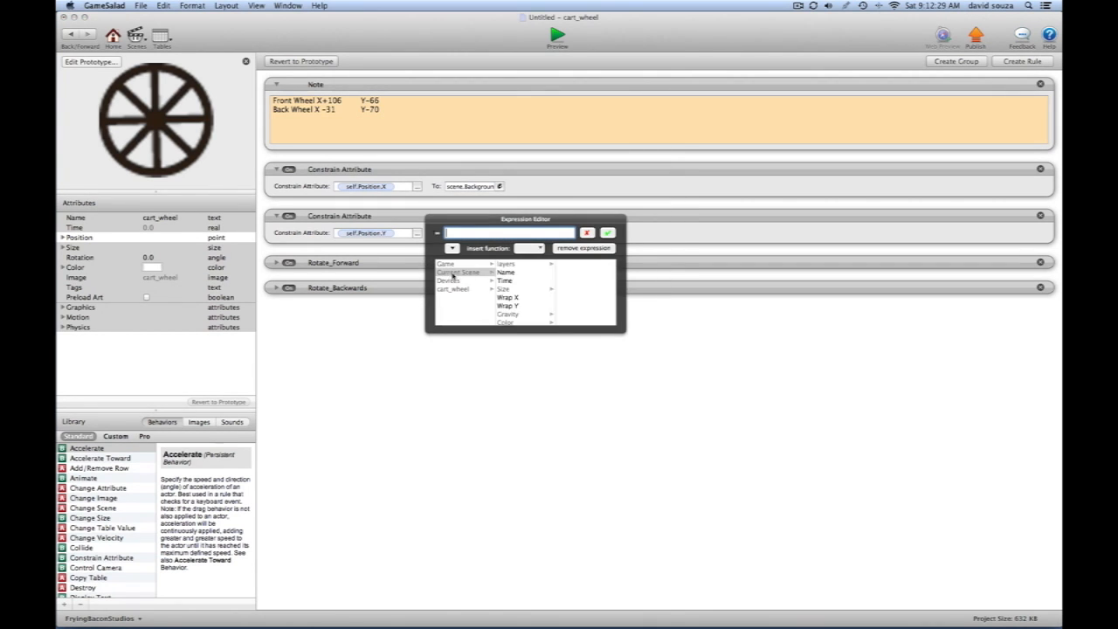
click(506, 264)
click(574, 264)
click(574, 271)
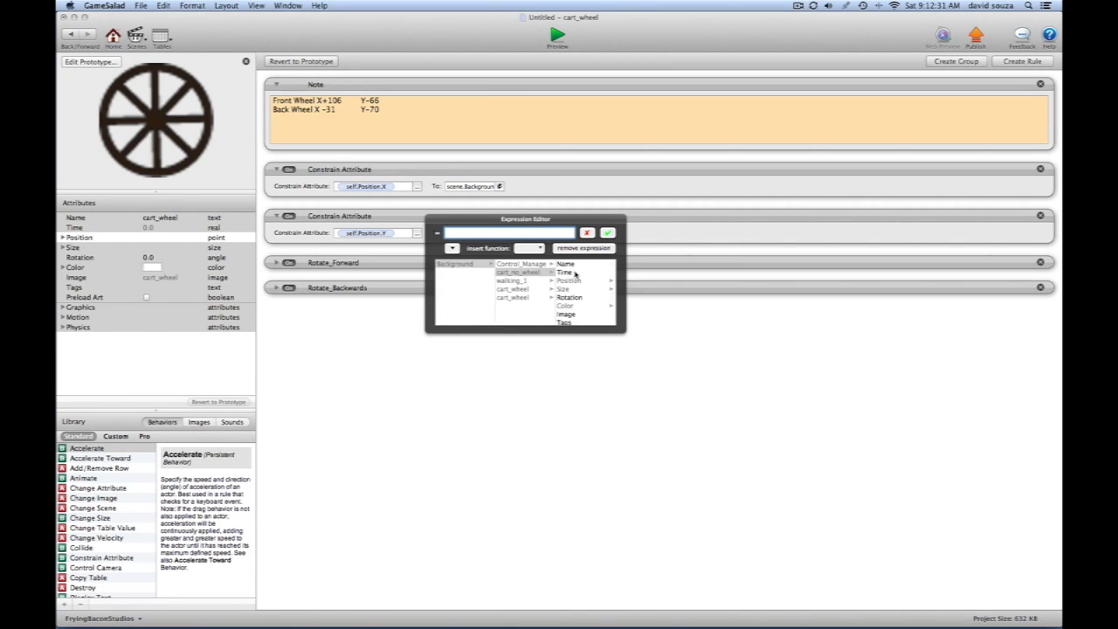
click(576, 279)
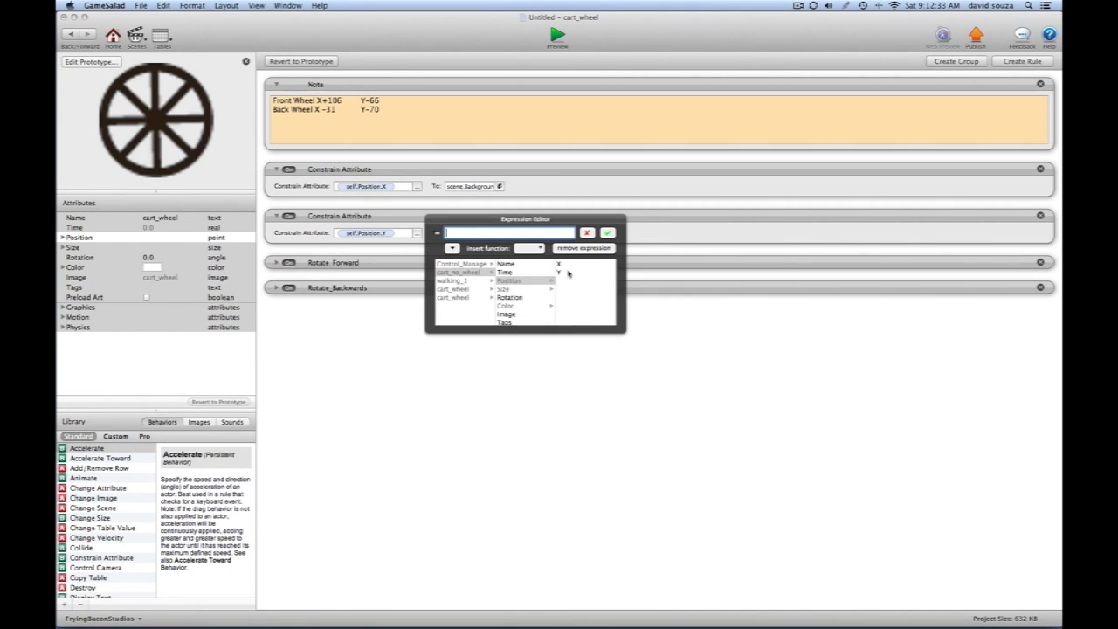
click(568, 273)
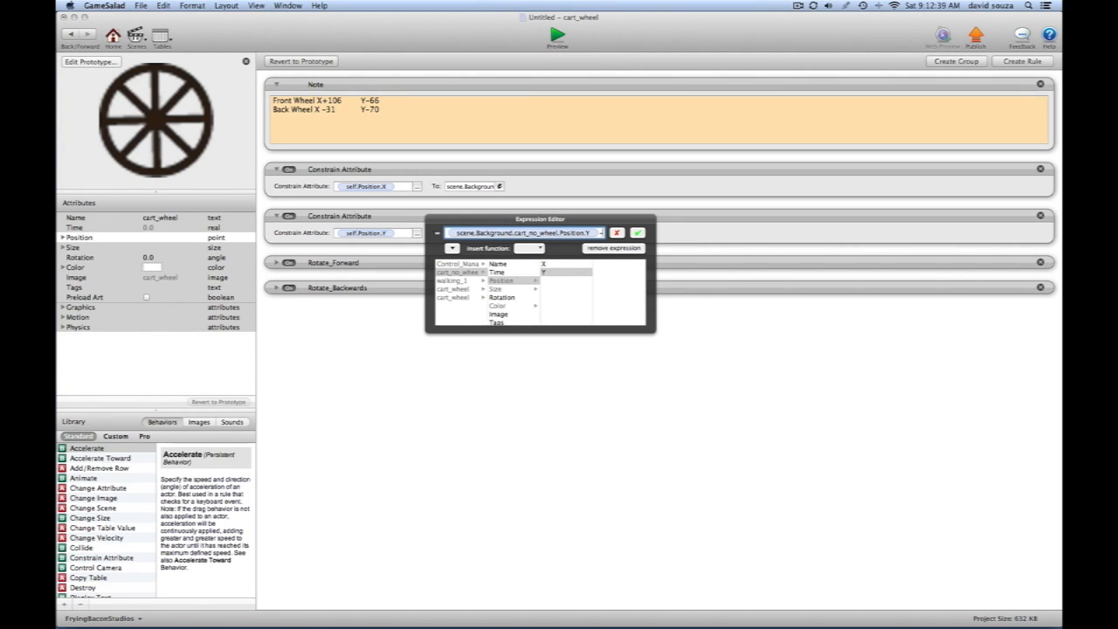
text(-66)
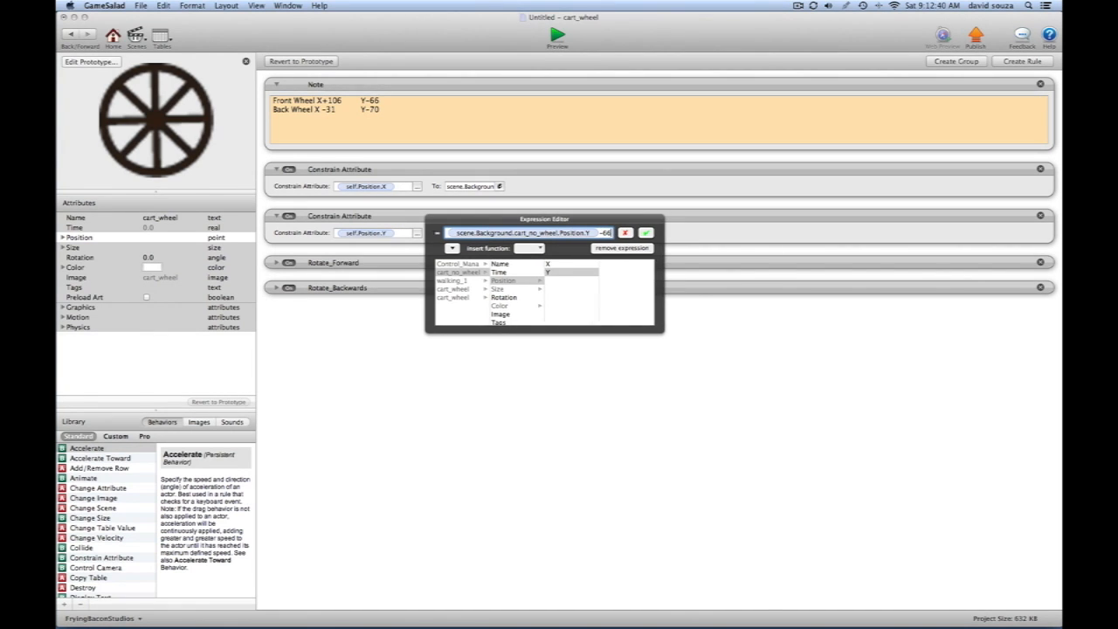
click(646, 232)
Leave the wheel's behaviors, preview the game, and switch the preview to Scene 1
click(71, 33)
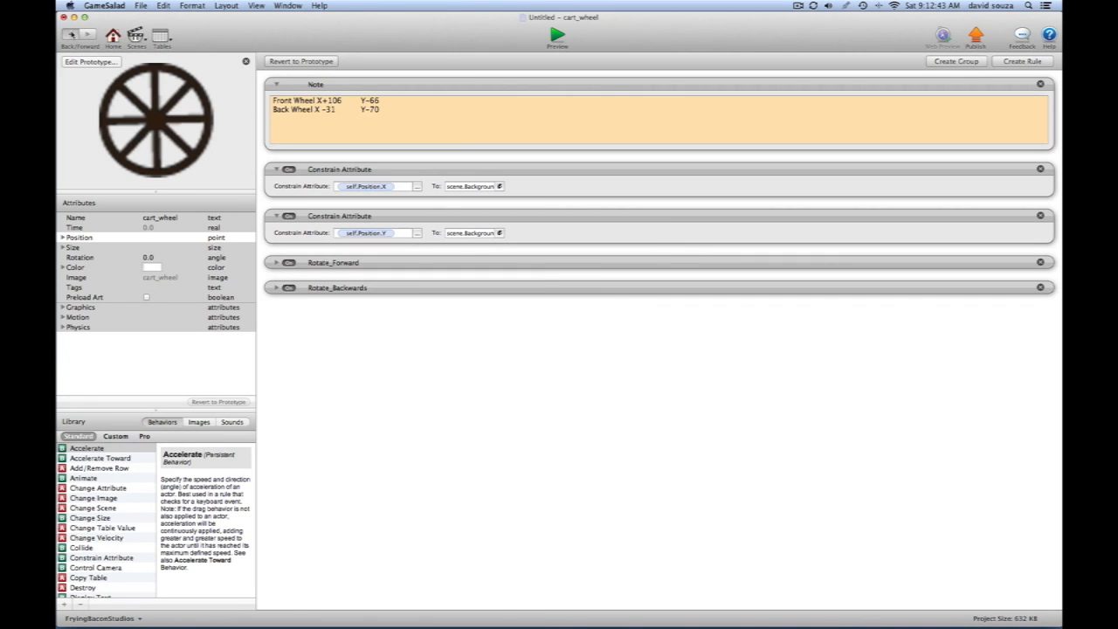
click(554, 37)
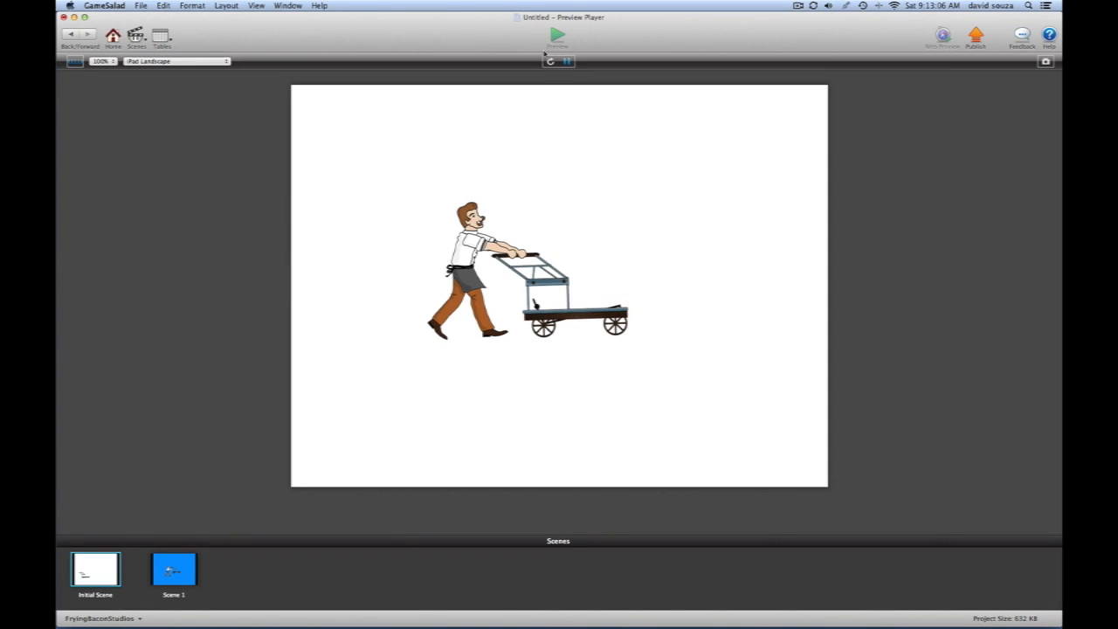
click(172, 573)
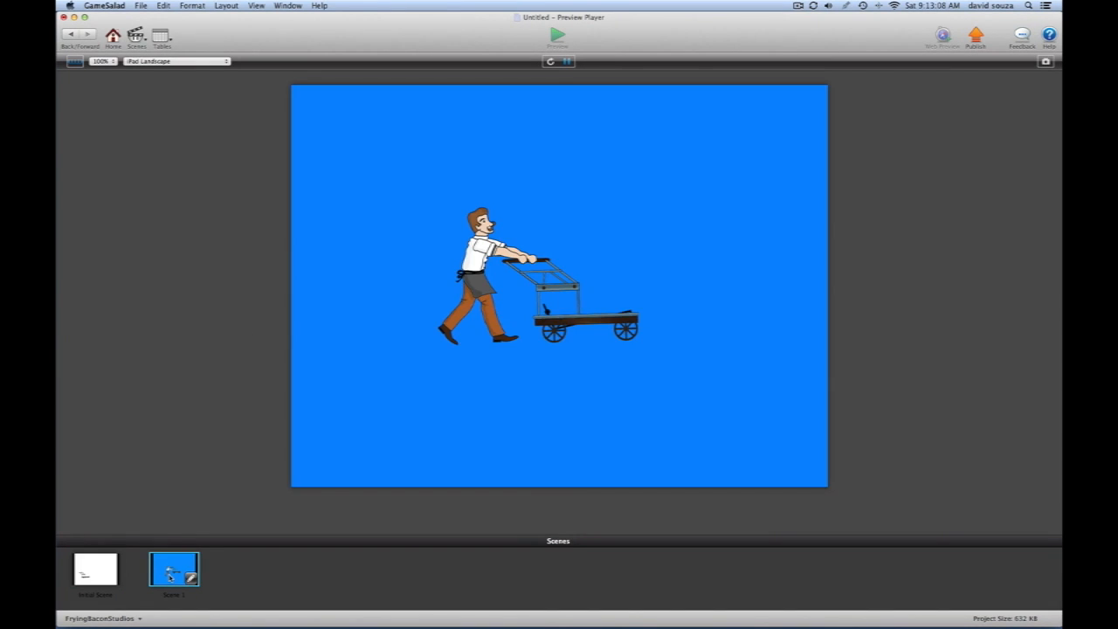